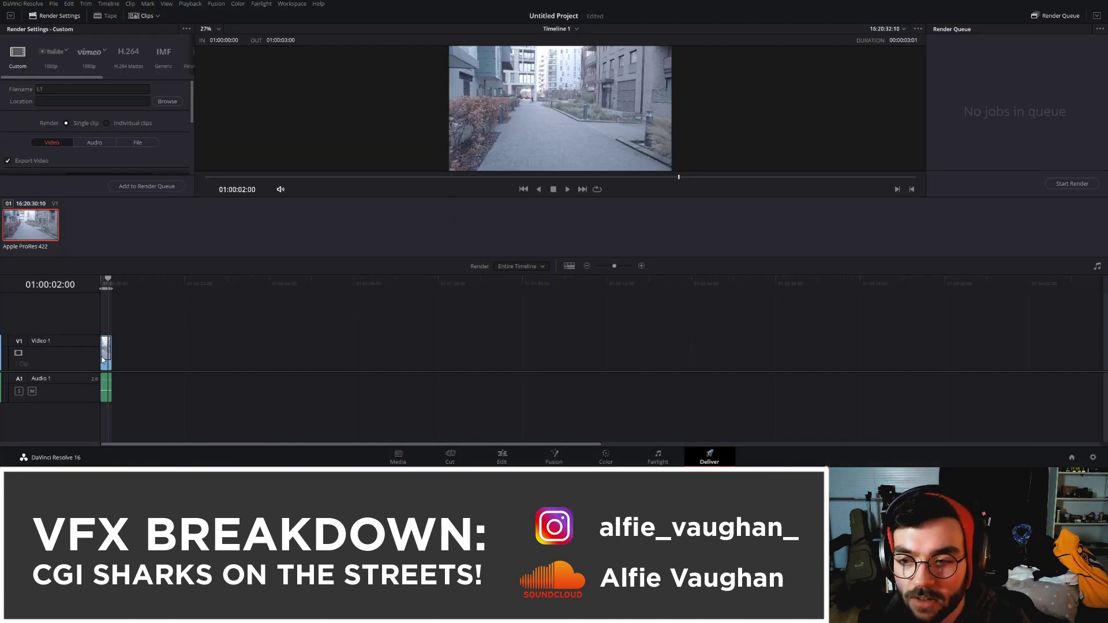
- Select the clip on the timeline and bring up the file destination browser for its render location
click(103, 358)
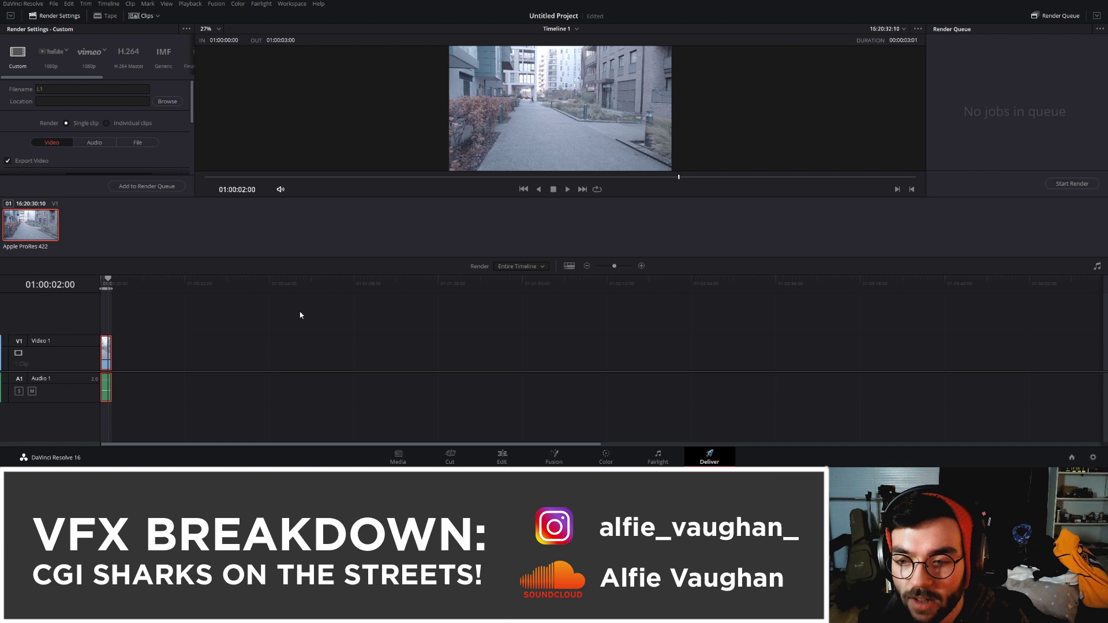
click(171, 103)
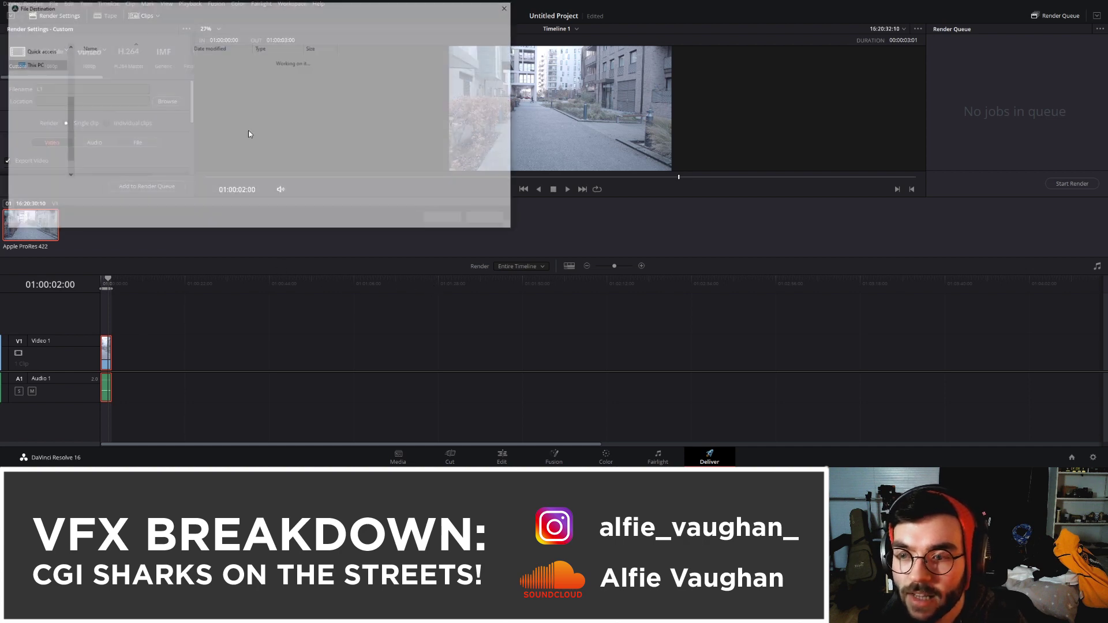
drag(272, 12, 470, 79)
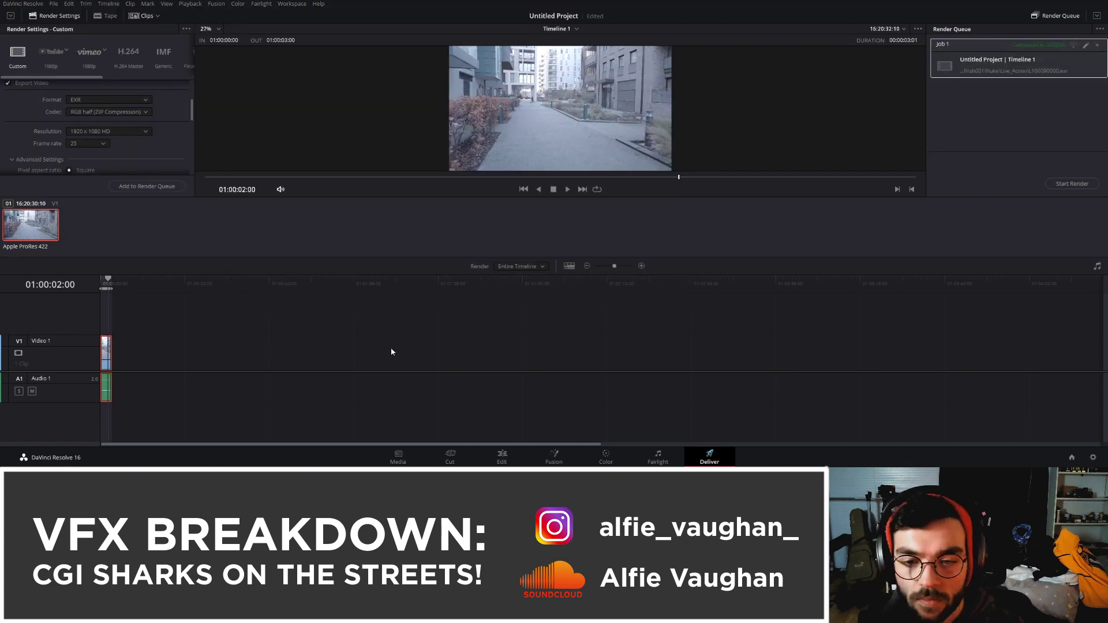
- Switch from DaVinci Resolve to the empty NukeX project's node graph
key(alt+Tab)
key(alt+Tab)
key(alt+Tab)
key(alt+Tab)
key(alt+Tab)
key(alt+Tab)
key(alt+Tab)
key(alt+Tab)
key(alt+Tab)
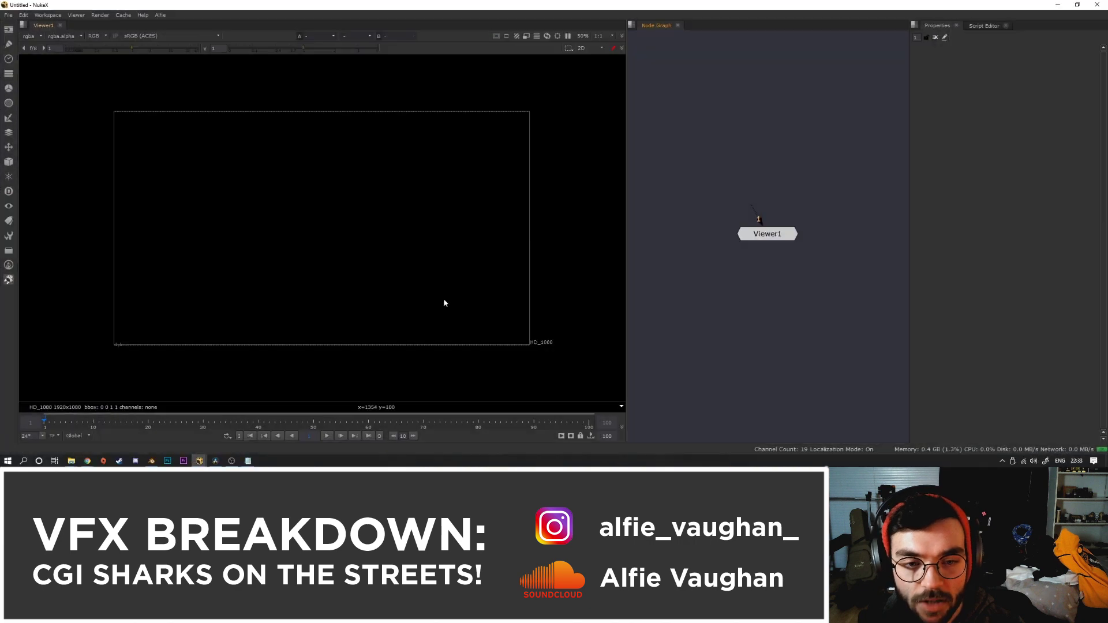
middle_drag(764, 168, 745, 253)
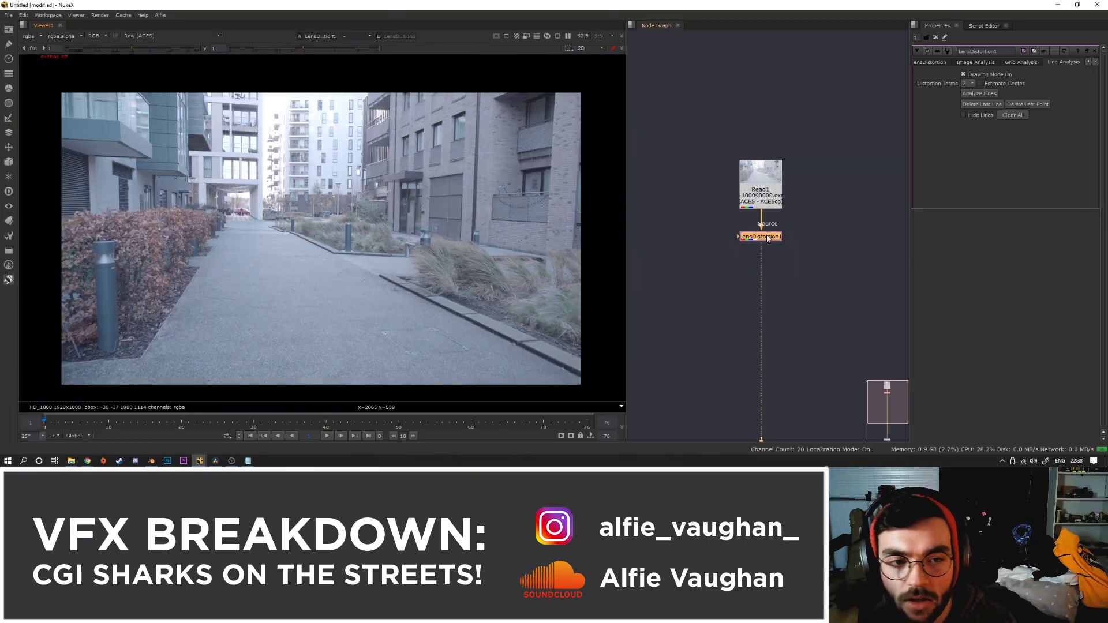
- Inspect the undistorted footage's upper corner and compare the image with the LensDistortion node disabled and enabled
click(767, 243)
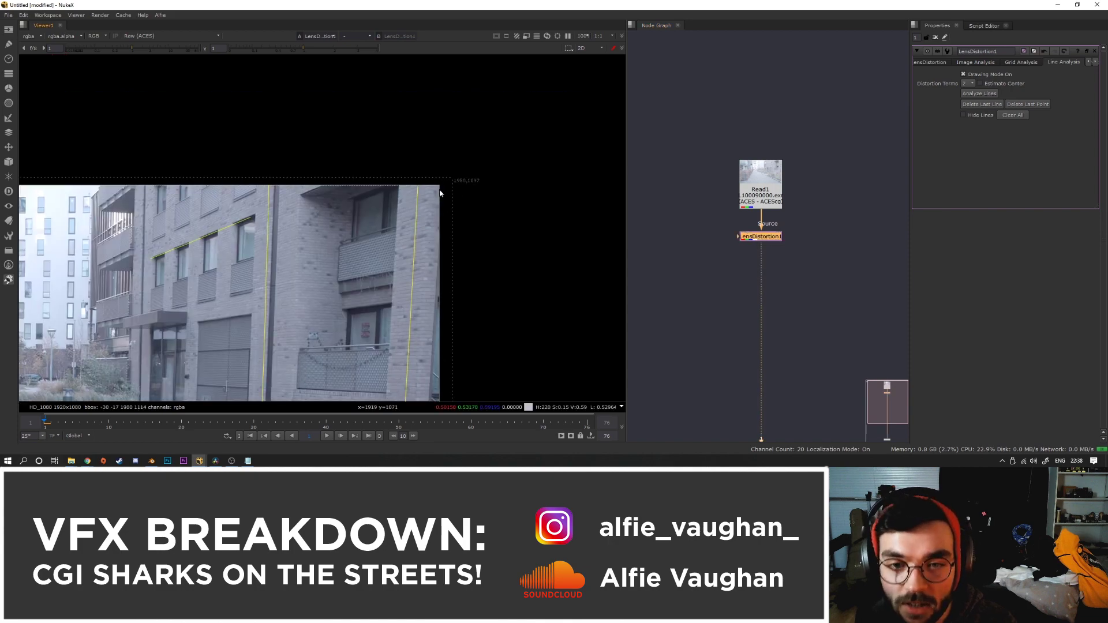
scroll(430, 190, up, 2)
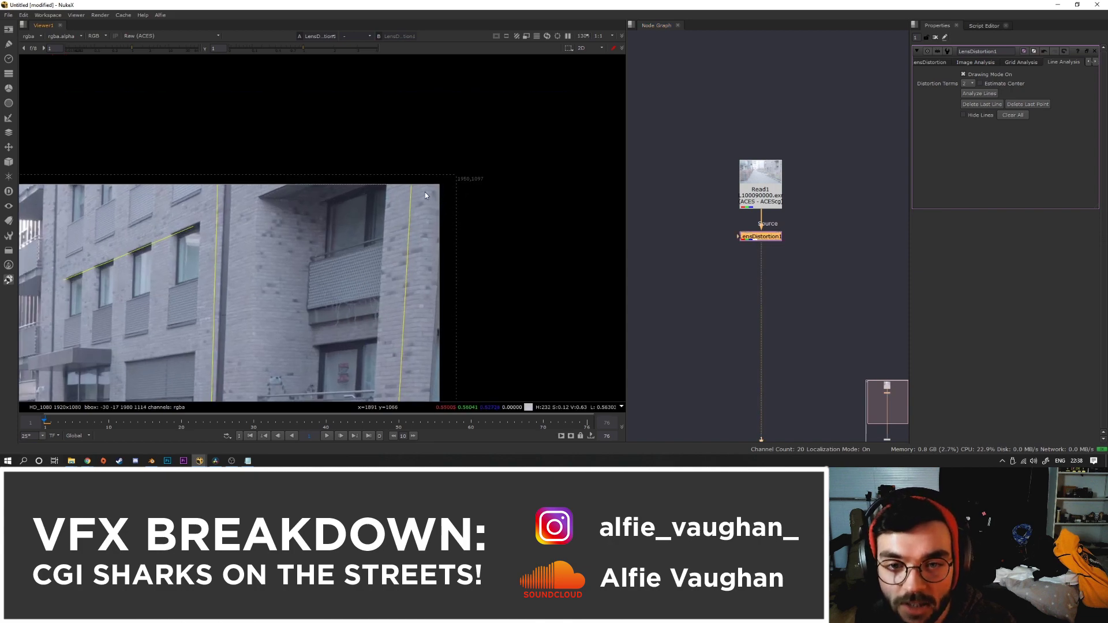
scroll(457, 183, down, 5)
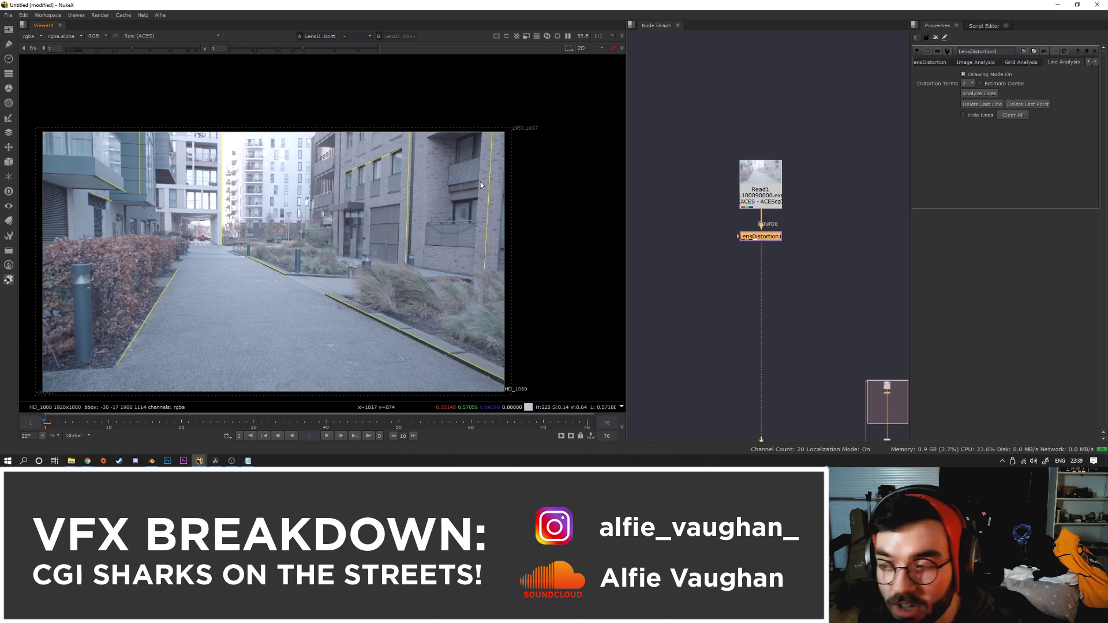
key(d)
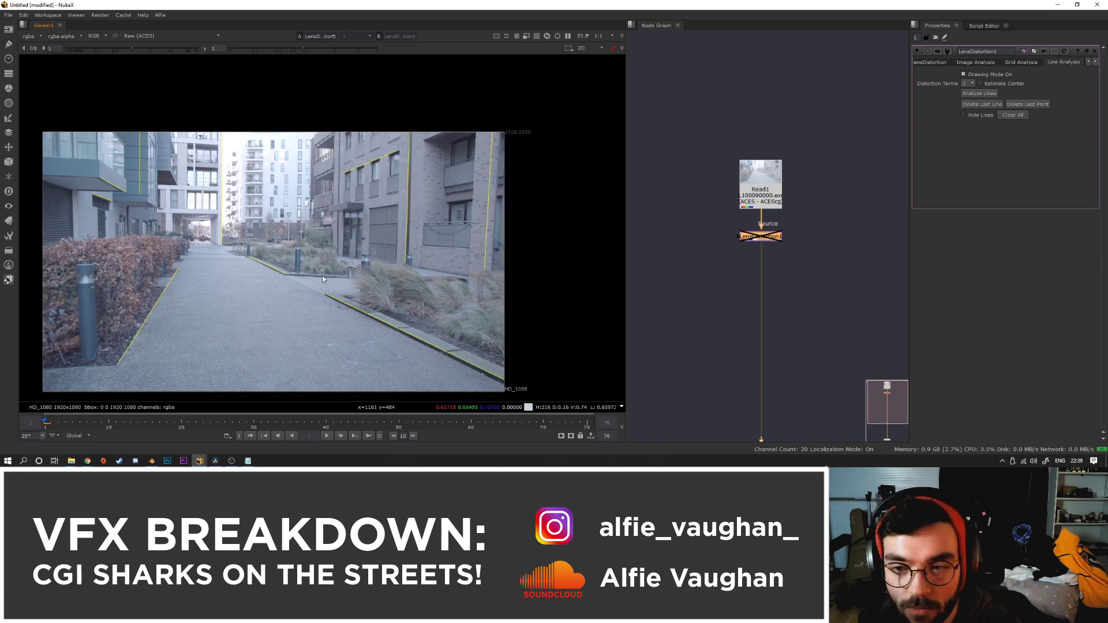
key(d)
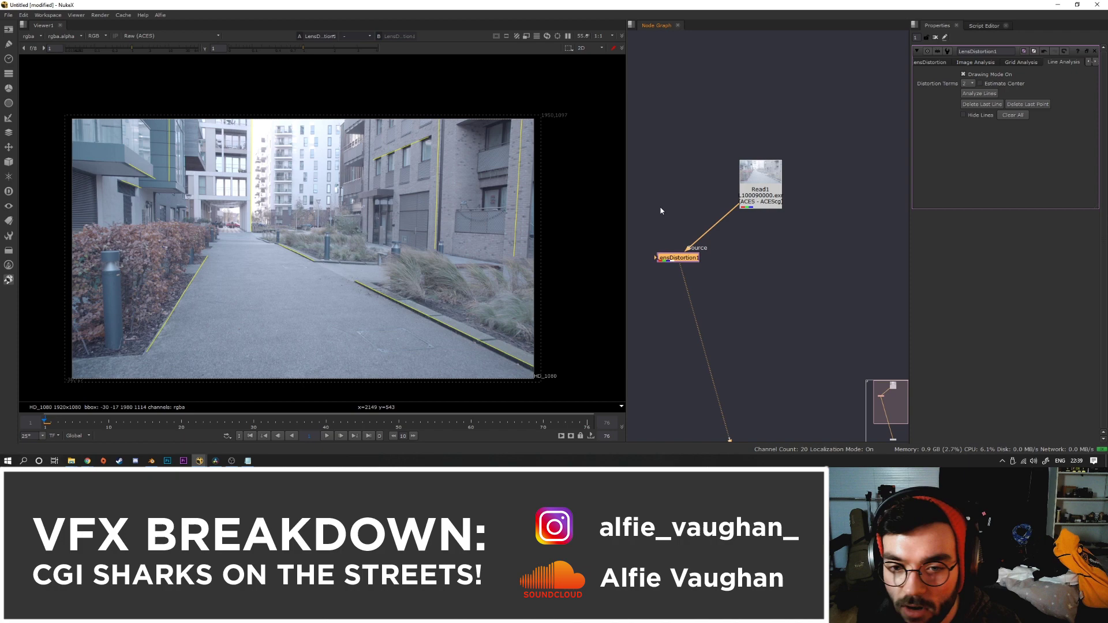
- Add a CameraTracker node for the lens-corrected footage
key(Tab)
text(cam)
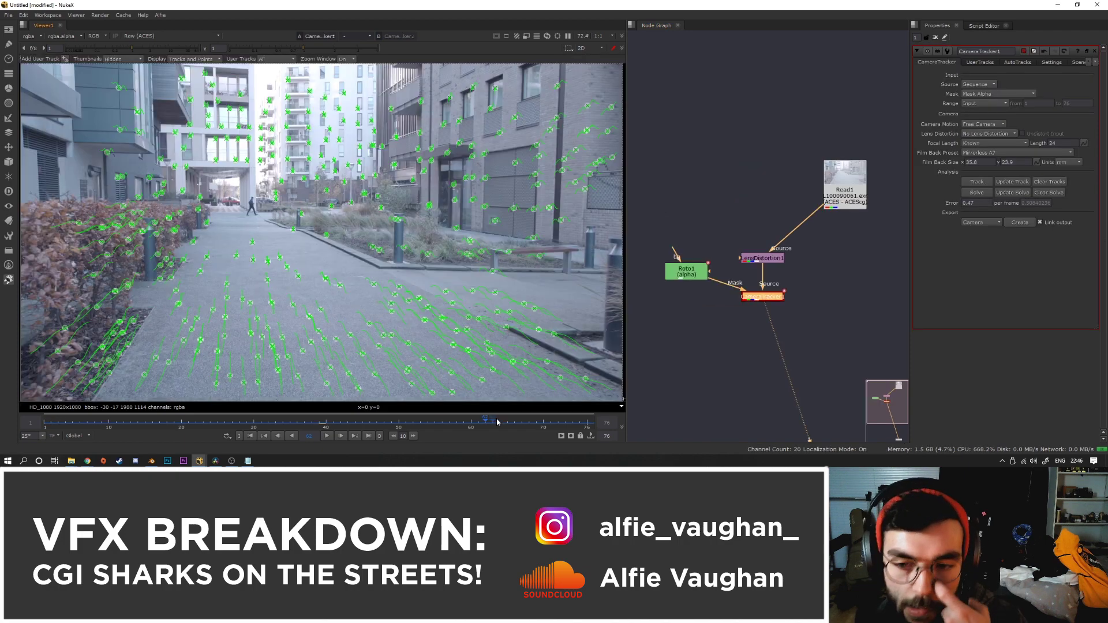
- Go to an earlier frame, select the tracked points on the walkway and create a card from them
click(240, 422)
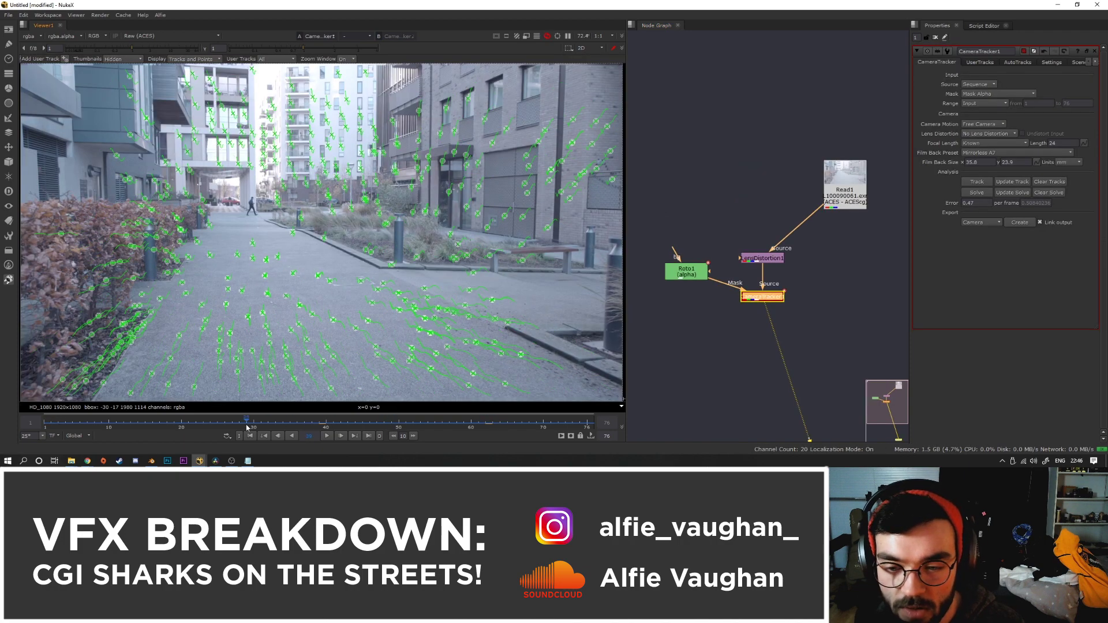
middle_drag(791, 314, 767, 266)
drag(197, 257, 404, 357)
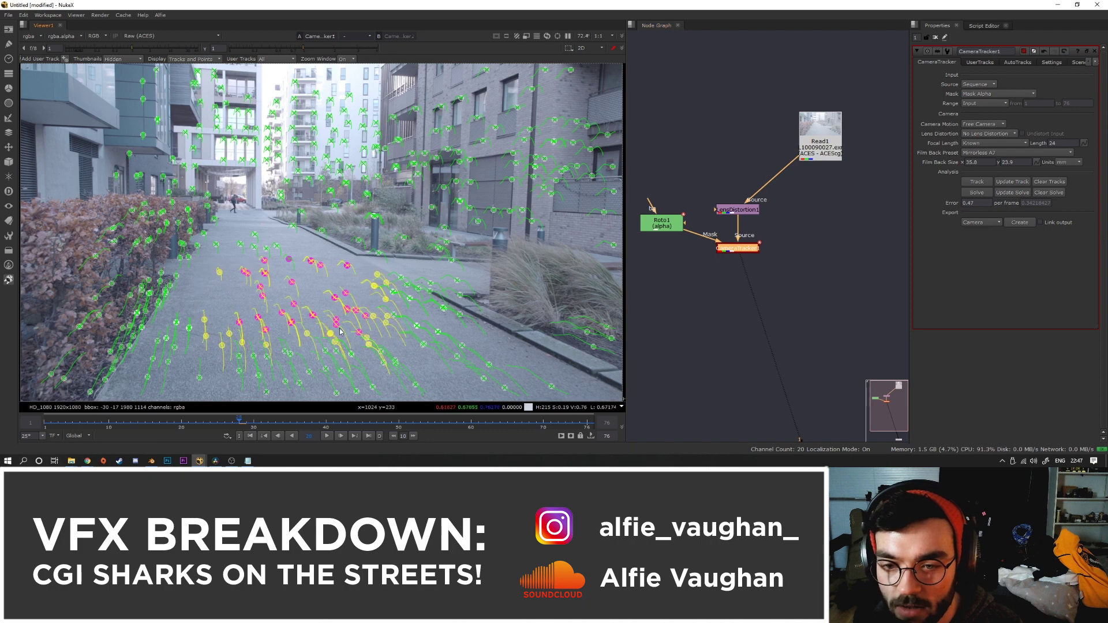
right_click(331, 334)
mouse_move(358, 355)
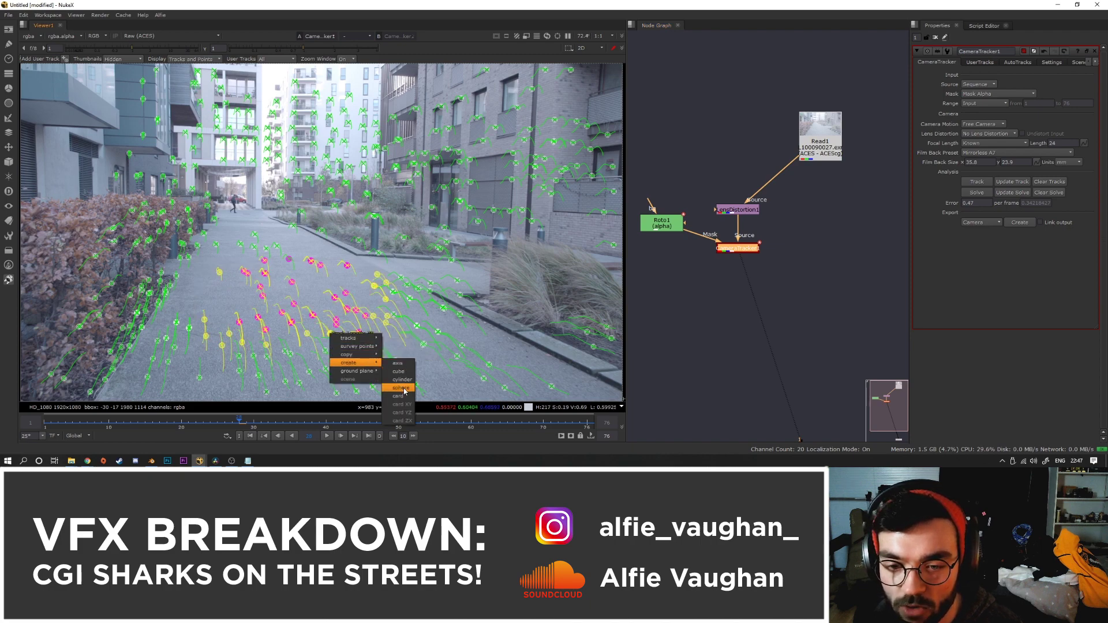
click(399, 389)
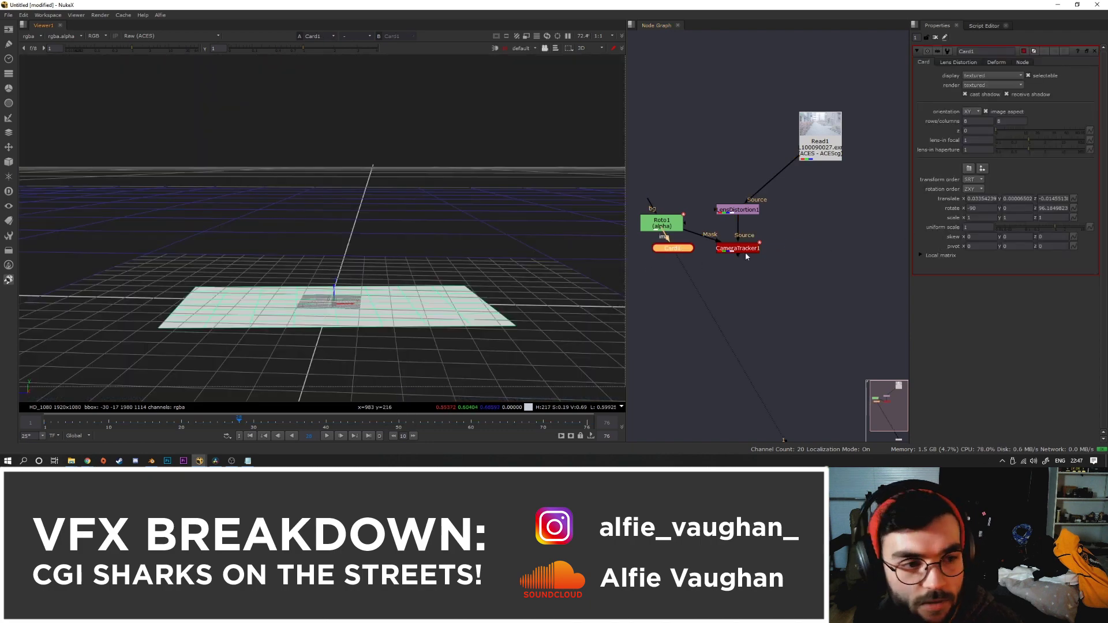
- Add a CheckerBoard node as the card's image and rotate the card in the 3D scene
key(Tab)
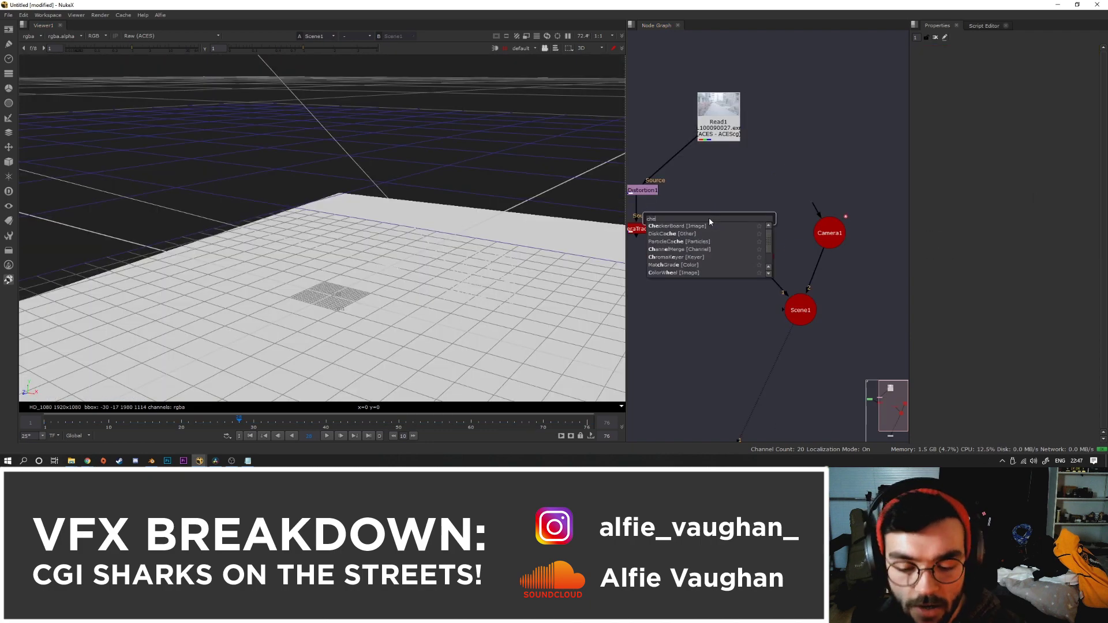
text(check)
key(Return)
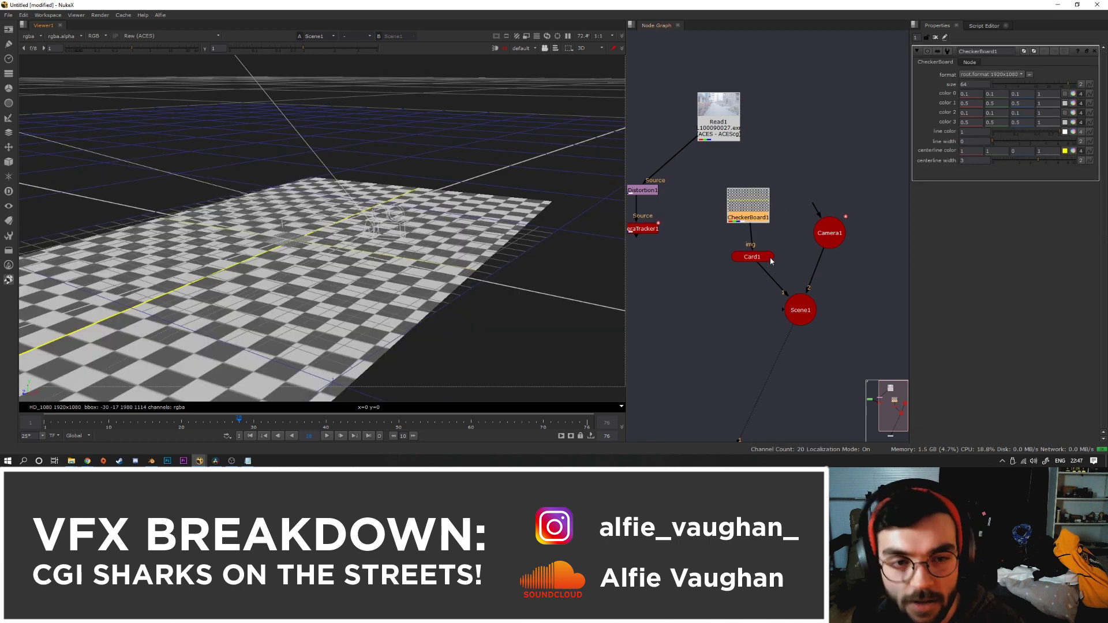
double_click(762, 259)
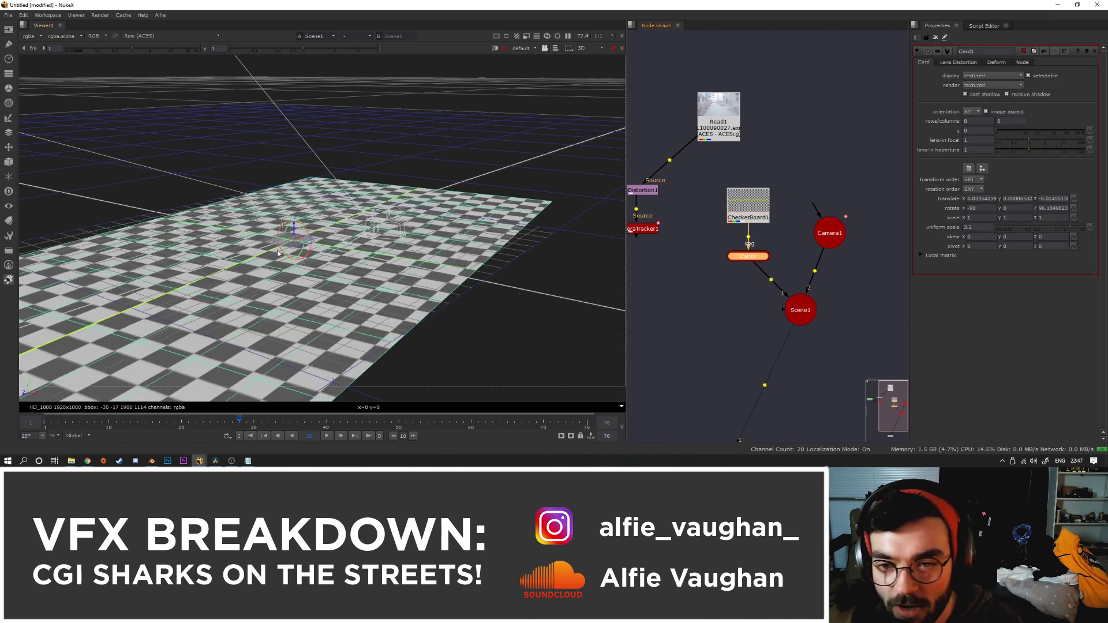
ctrl+drag(278, 247, 301, 252)
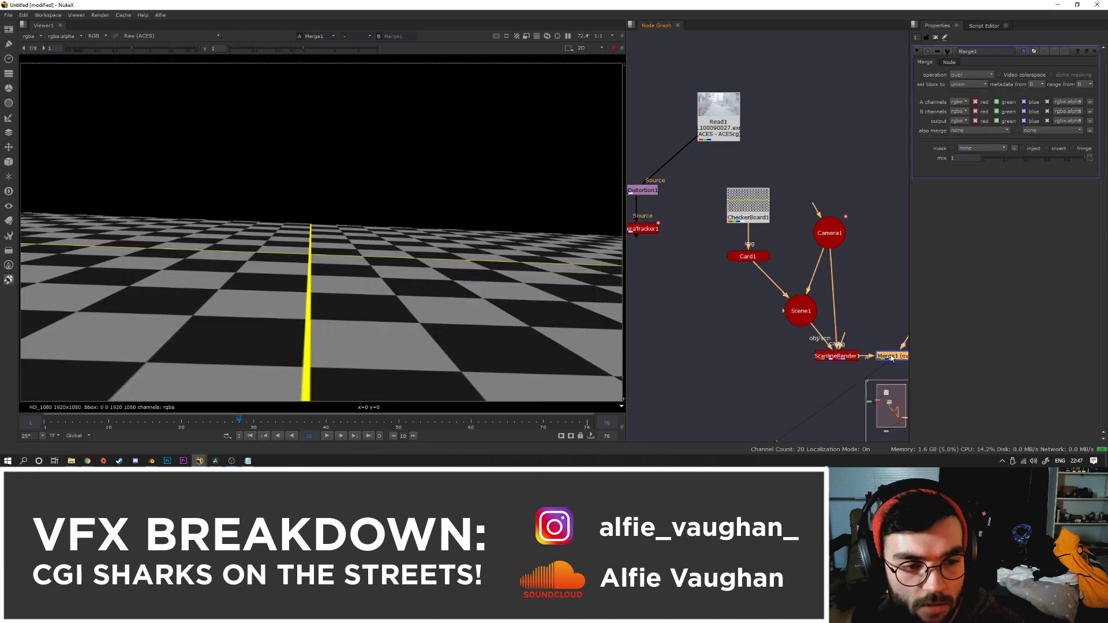
- Connect the Merge node to the lens-corrected footage and set its mix to about 0.11
drag(891, 357, 646, 230)
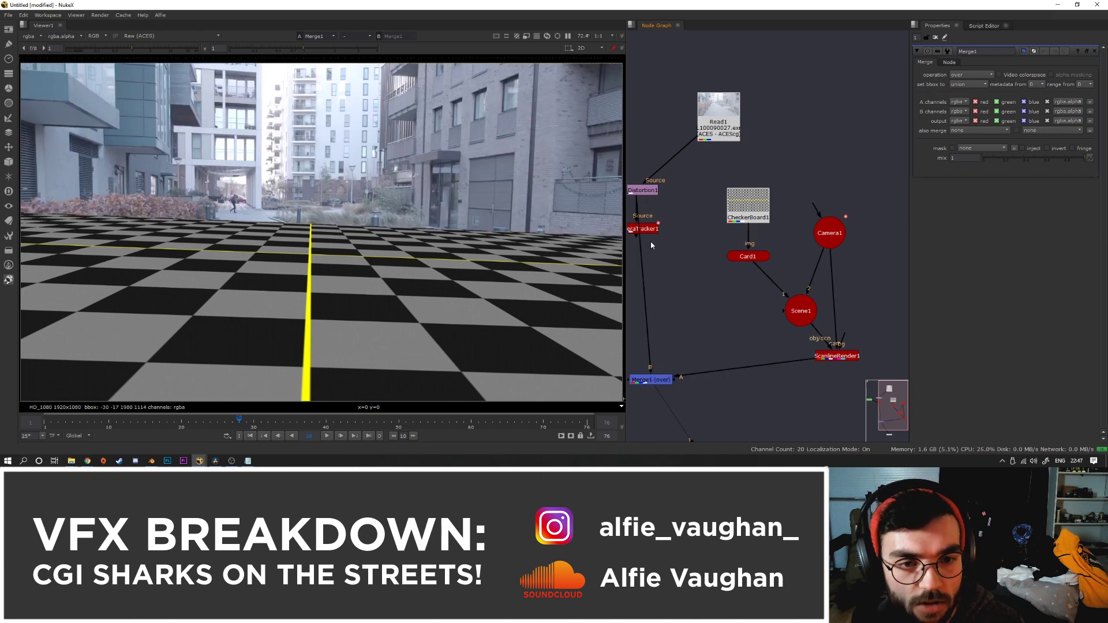
middle_drag(650, 241, 687, 221)
click(995, 159)
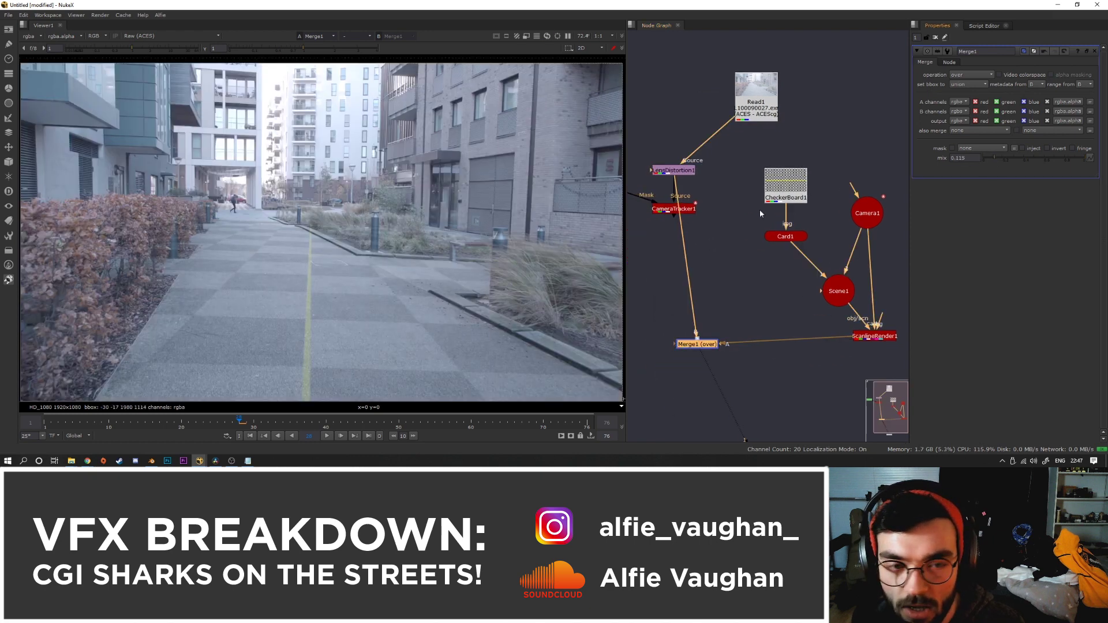
- Open the checkerboard card's properties and adjust its transform in small increments against the footage
double_click(785, 235)
key(Up)
key(Up)
key(Up)
key(Up)
key(Up)
key(Up)
key(Up)
key(Up)
key(Up)
key(Up)
key(Up)
key(Up)
key(Up)
key(Up)
key(Up)
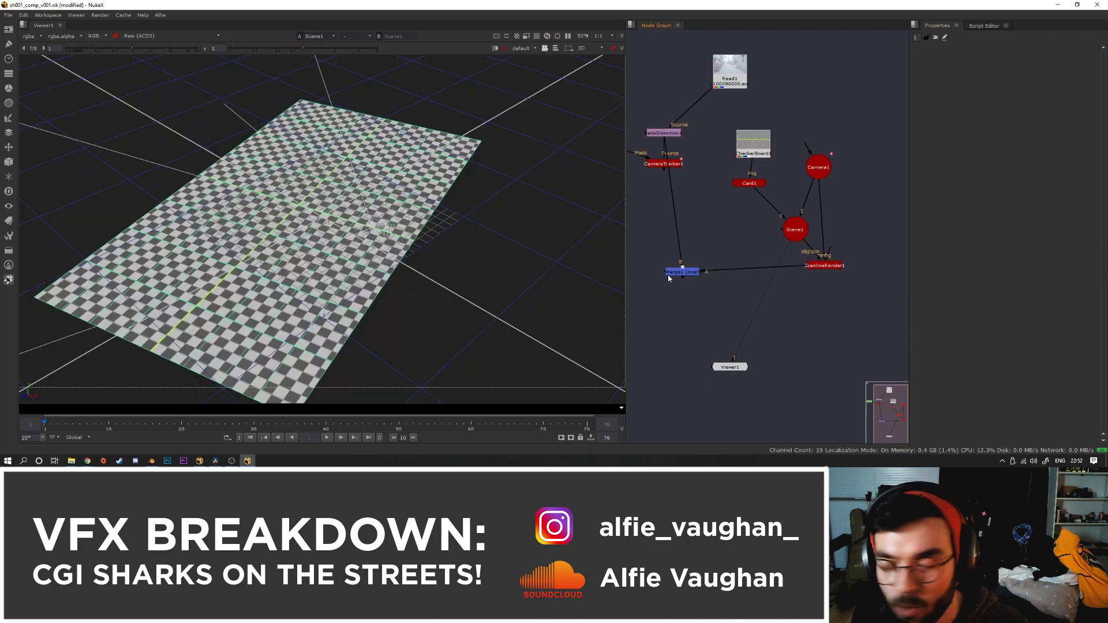
- Add a MyWriteGeo node fed by the scene node and show it in the viewer
click(503, 311)
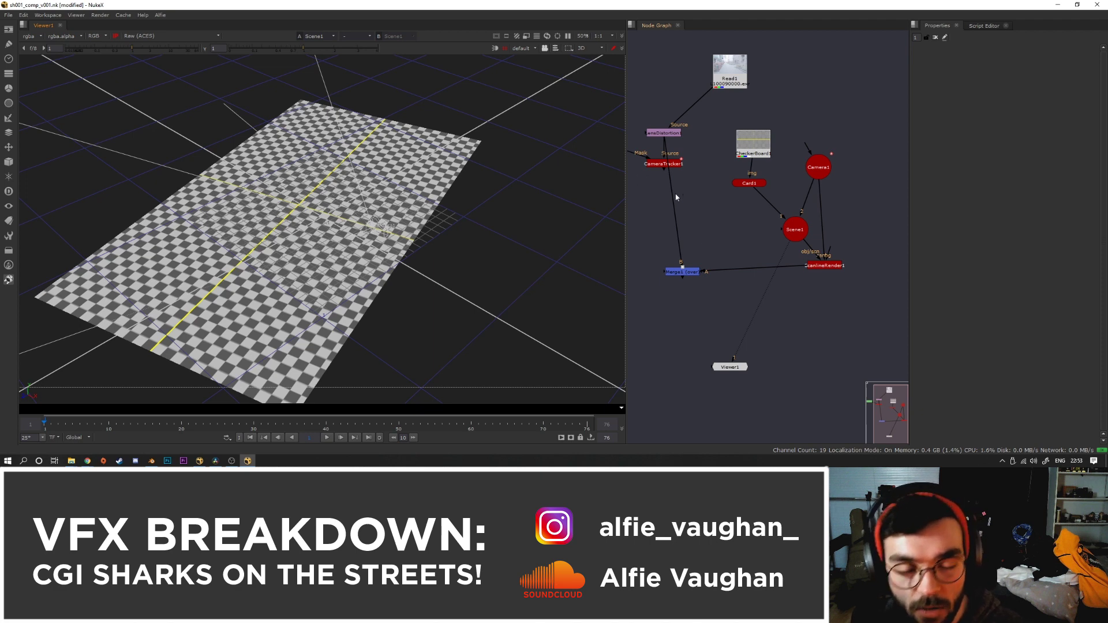
key(shift+w)
mouse_move(816, 328)
mouse_down()
mouse_move(803, 327)
mouse_move(795, 236)
mouse_move(800, 315)
mouse_up()
key(1)
click(860, 248)
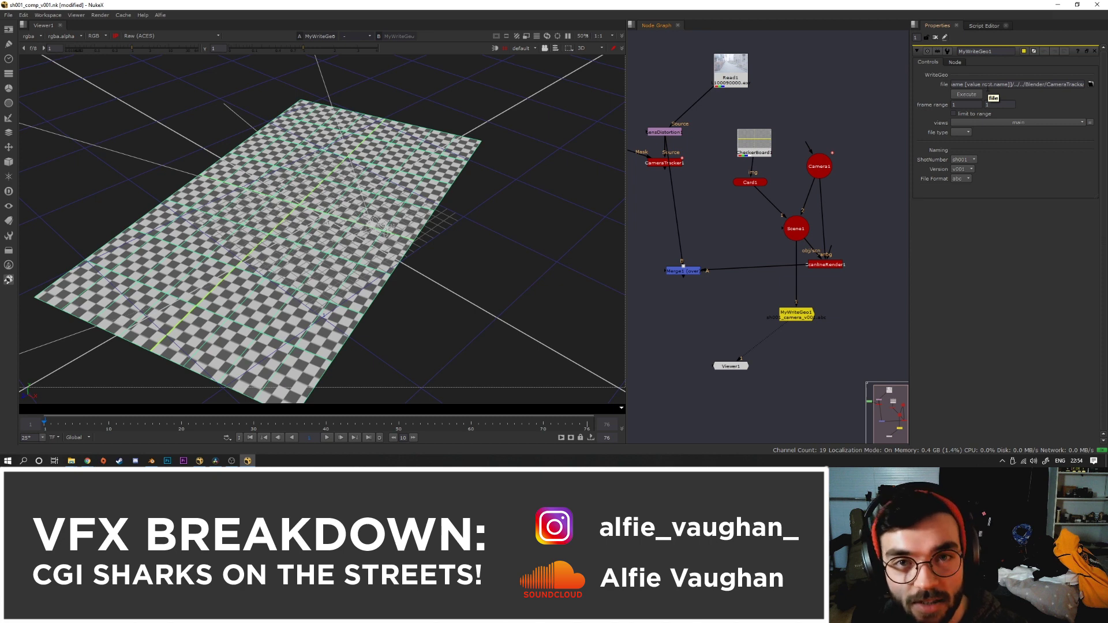
- Align the MyWriteGeo node below the scene node and execute it over the input frame range
drag(797, 313, 793, 228)
drag(755, 248, 799, 310)
key(1)
click(972, 93)
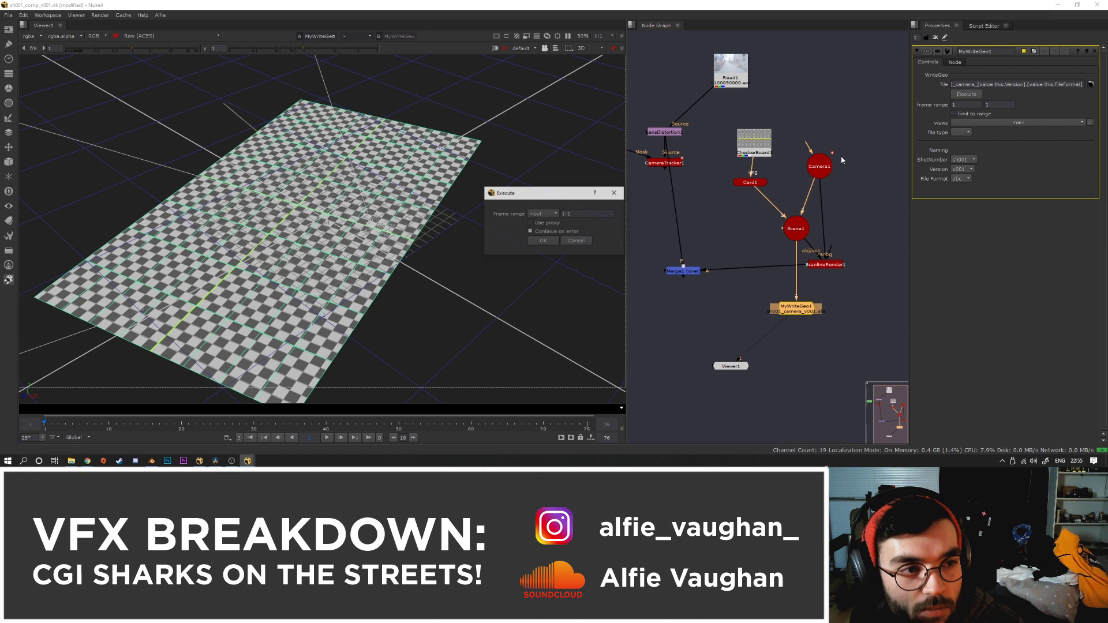
click(534, 240)
- Start reading a file and browse into the Blender folder of the shot directory
key(r)
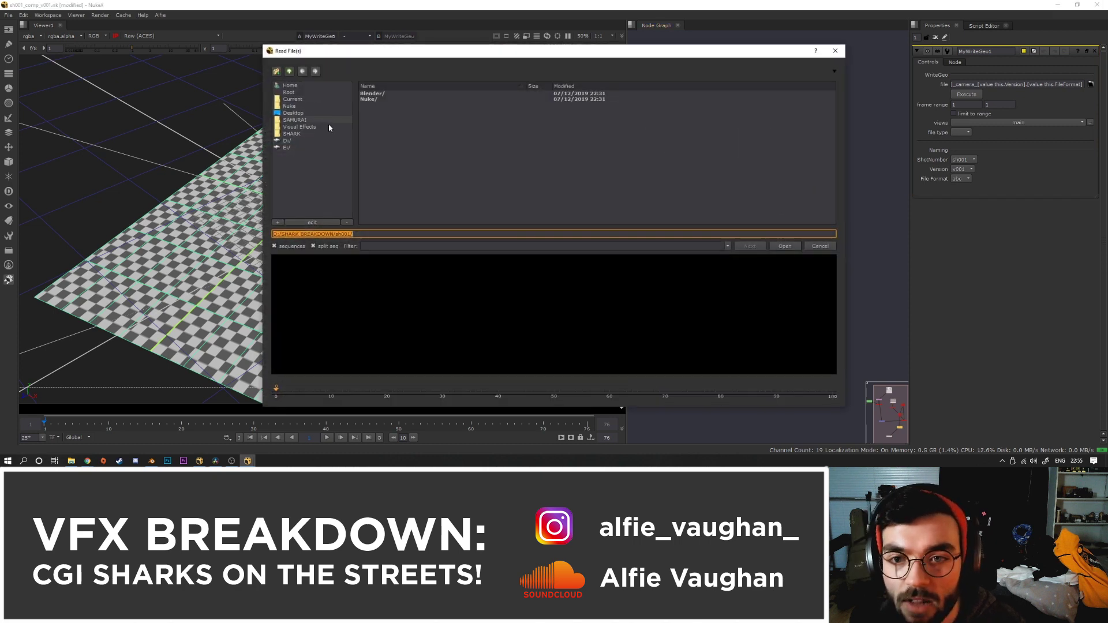
double_click(396, 94)
double_click(382, 94)
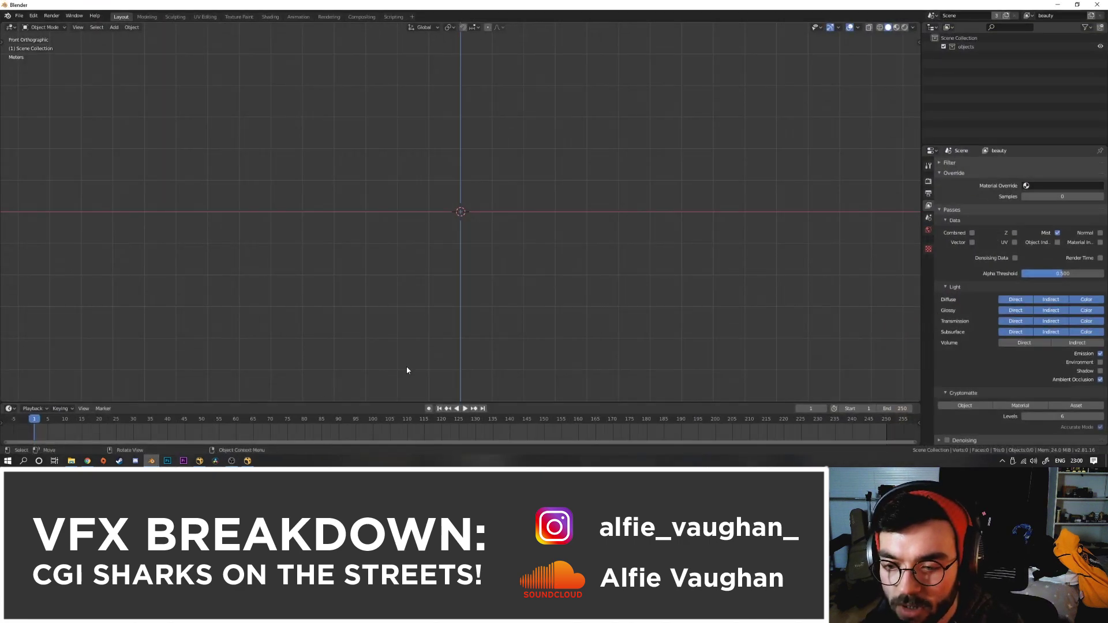
- Import the tracked camera and meshes into the Blender scene with the shark
click(19, 15)
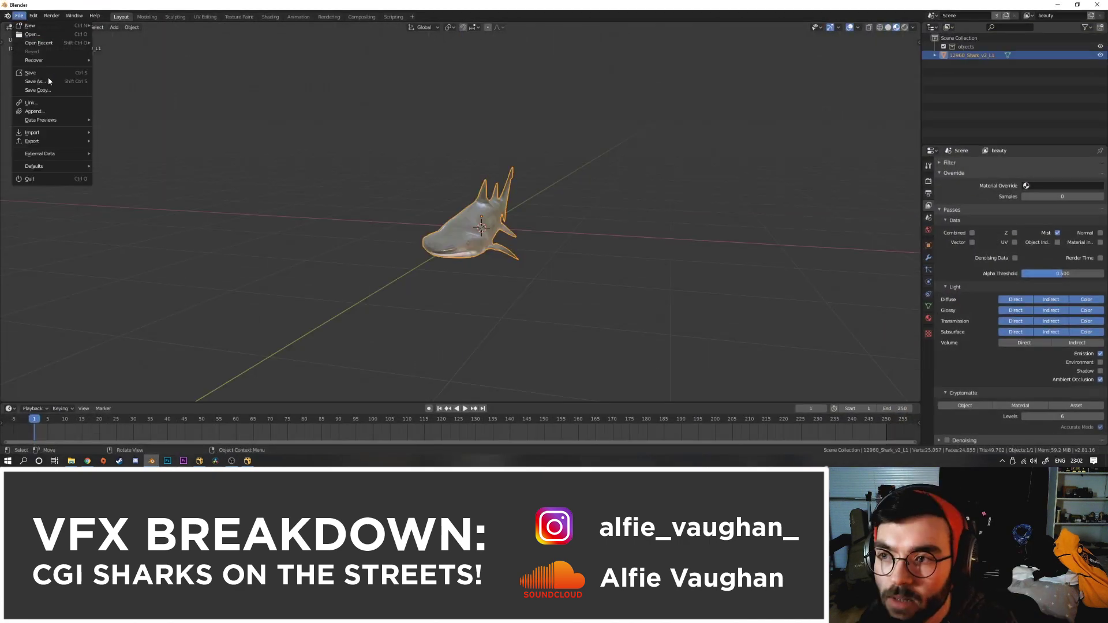
mouse_move(32, 132)
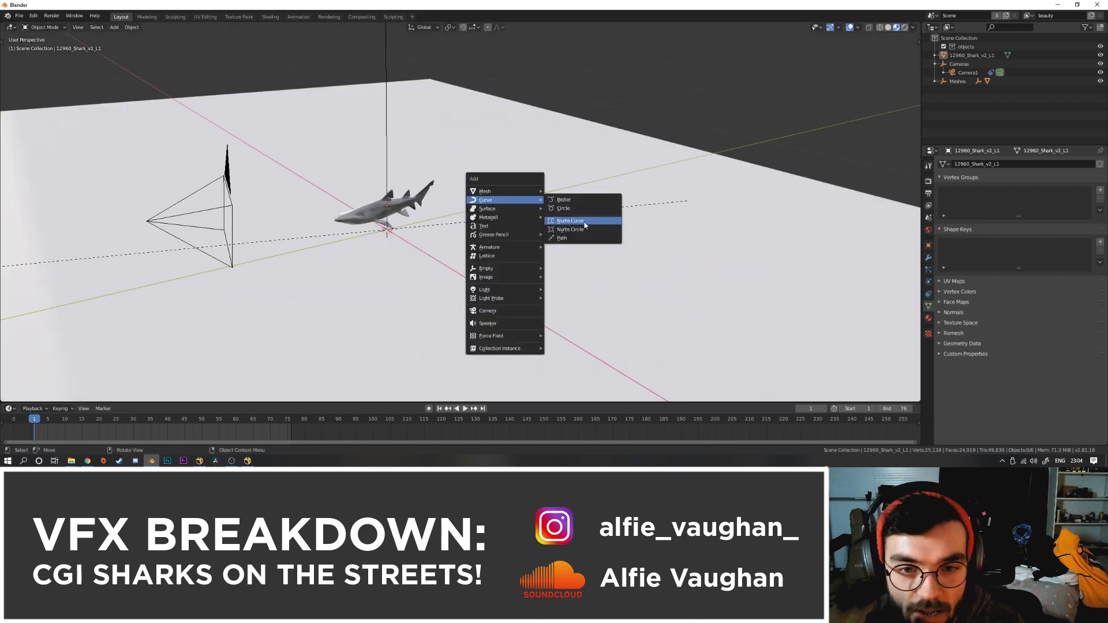
- Add a NURBS curve at the origin and open it for editing in the top view
click(582, 221)
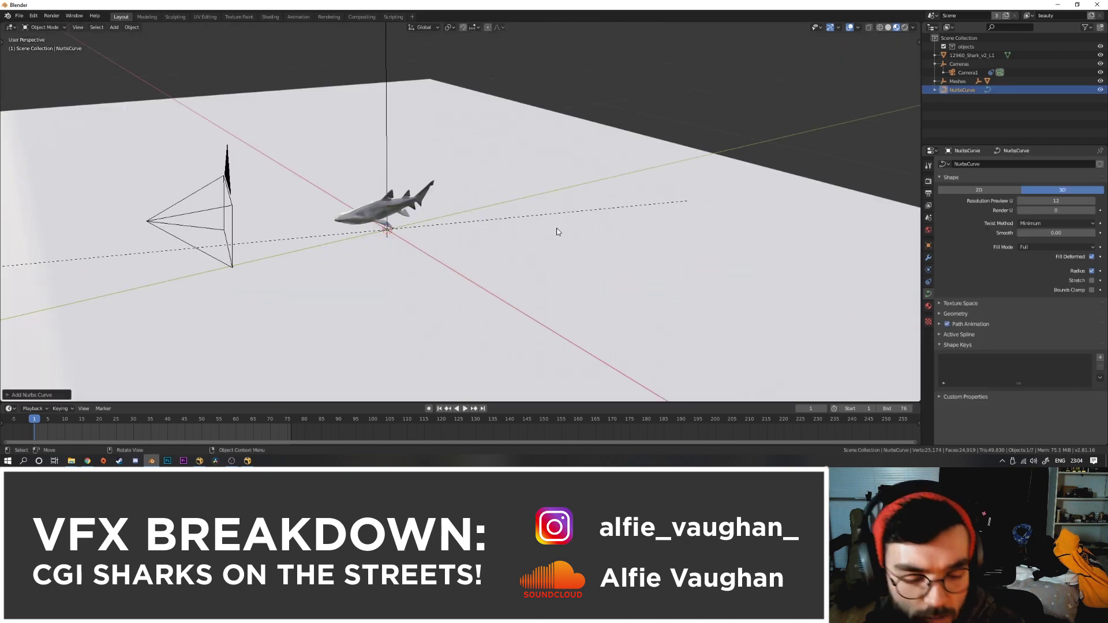
key(KP_7)
key(Tab)
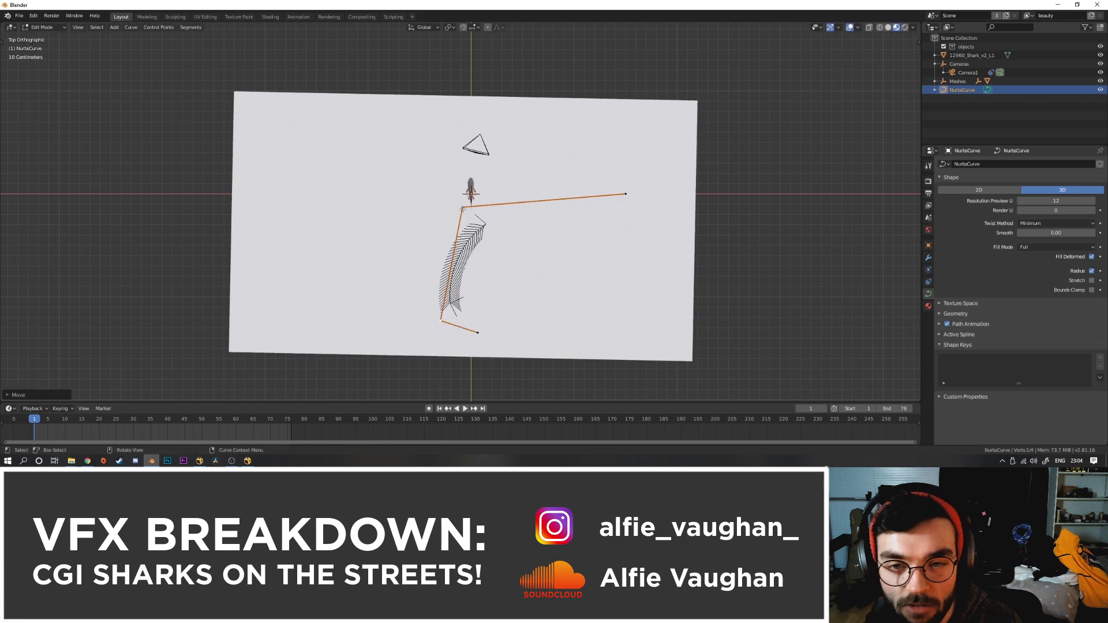
- Reposition the NURBS curve's control points along the camera's path and extrude its end to lengthen the curve
click(462, 208)
key(g)
click(441, 269)
click(624, 196)
key(g)
click(472, 262)
key(e)
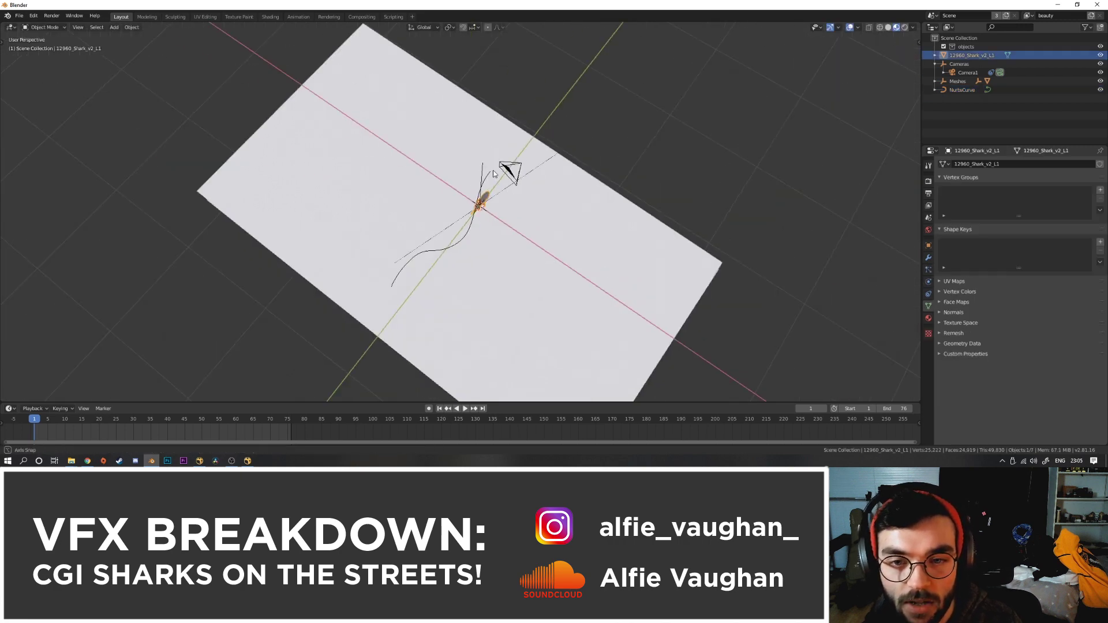
- Add a Curve modifier to the shark mesh with NurbsCurve as its deform object
middle_drag(519, 242, 577, 231)
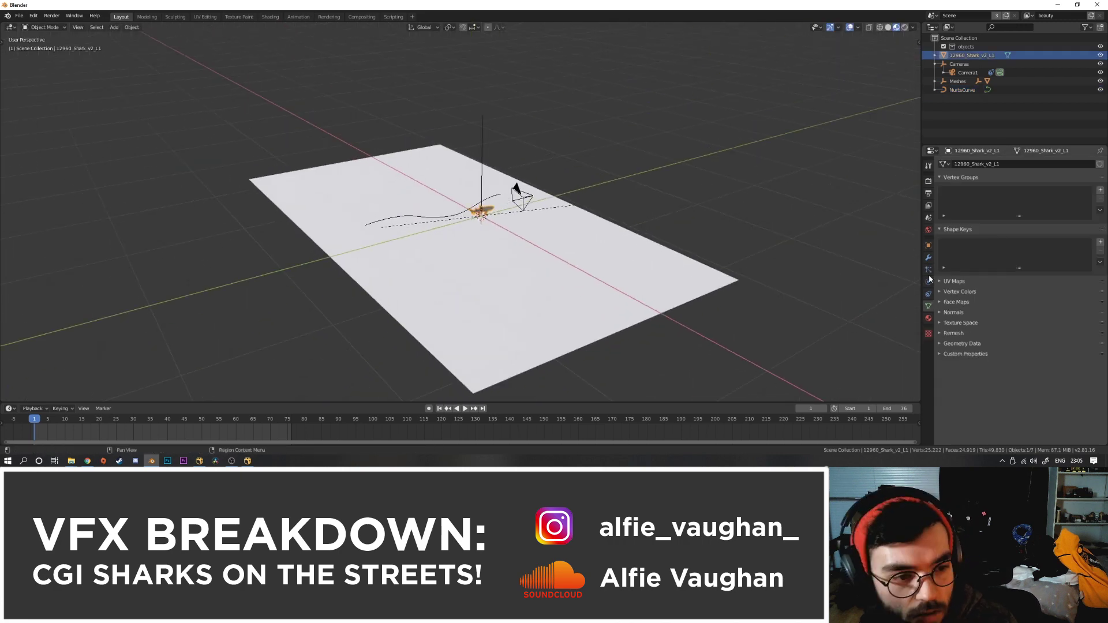
click(928, 257)
click(979, 163)
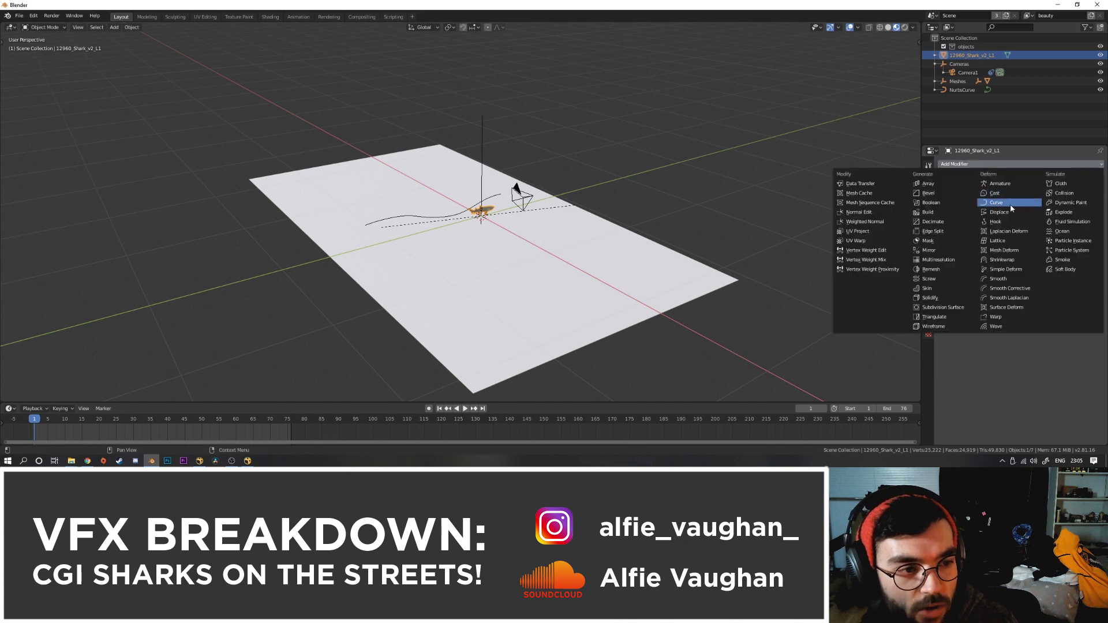
click(997, 203)
click(1007, 211)
click(981, 224)
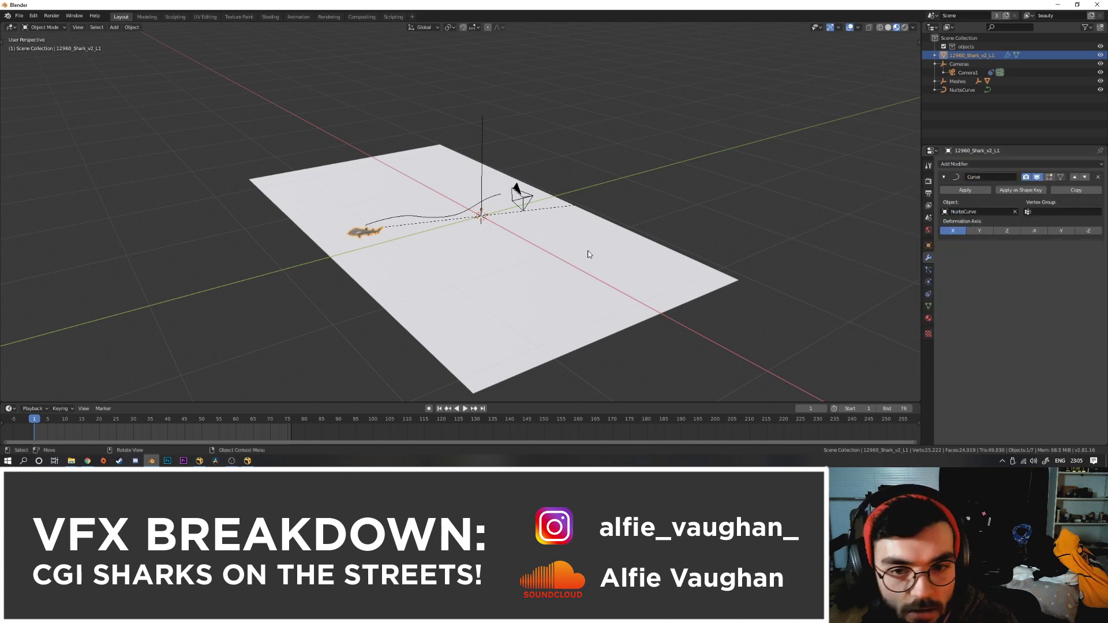
- Insert a location keyframe for the shark at frame 1, with it at the far end of the curve
key(alt+g)
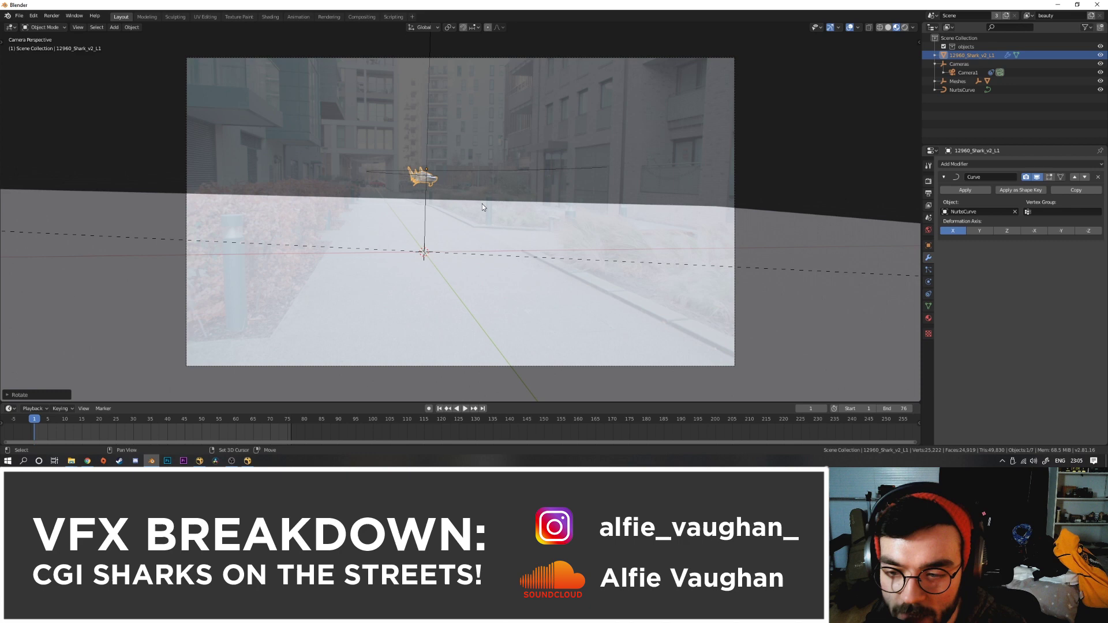
key(shift+Left)
middle_drag(389, 432, 530, 379)
key(i)
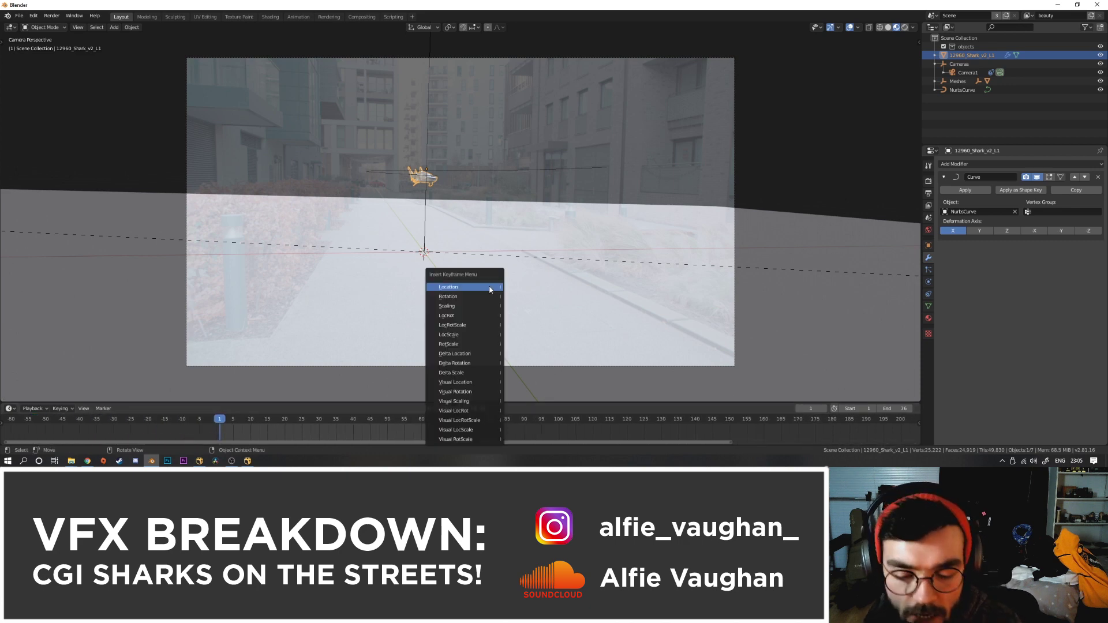
click(489, 289)
- At frame 76, move the shark in top view to the curve's end behind the camera and keyframe its location
key(KP_7)
key(shift+Right)
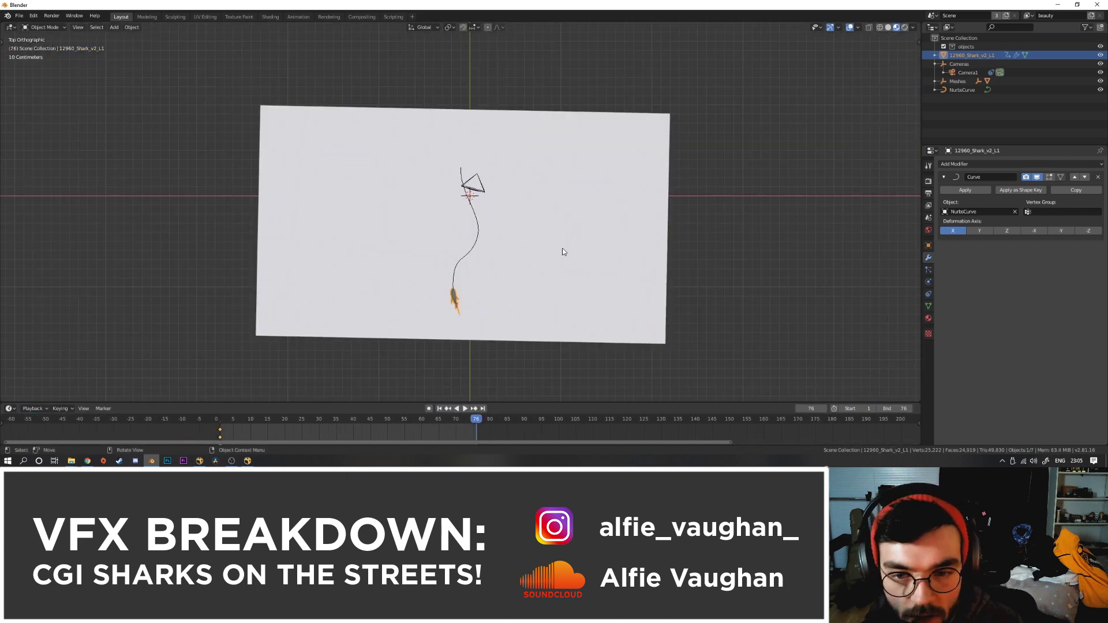
key(g)
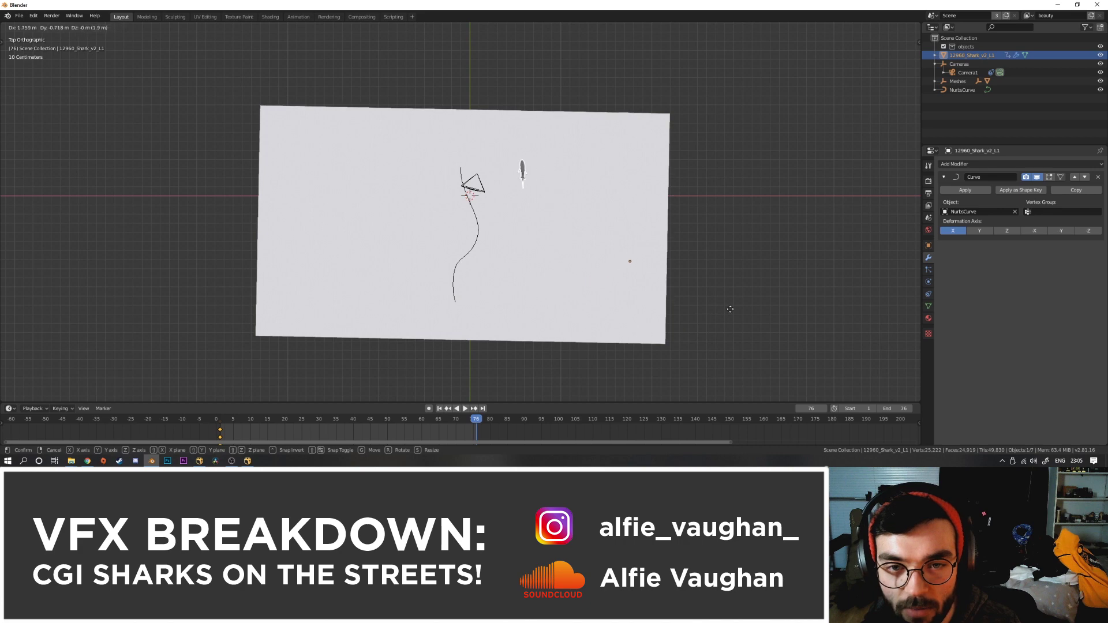
click(699, 252)
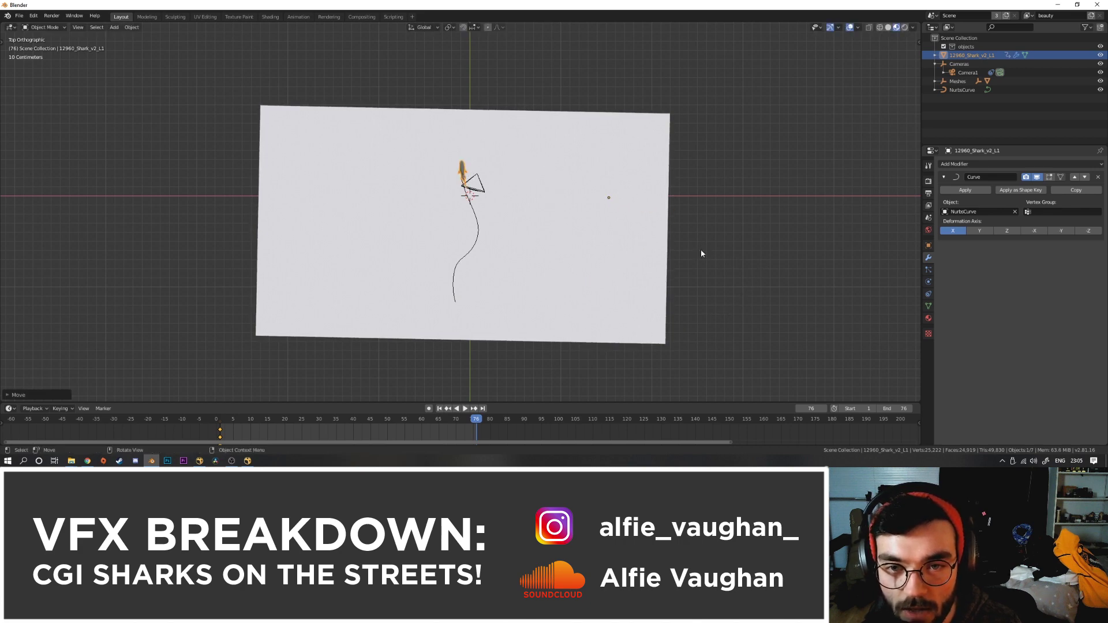
key(i)
click(700, 252)
- Play the shark's swim animation from frame 1 through the tracked camera to review its motion
key(KP_0)
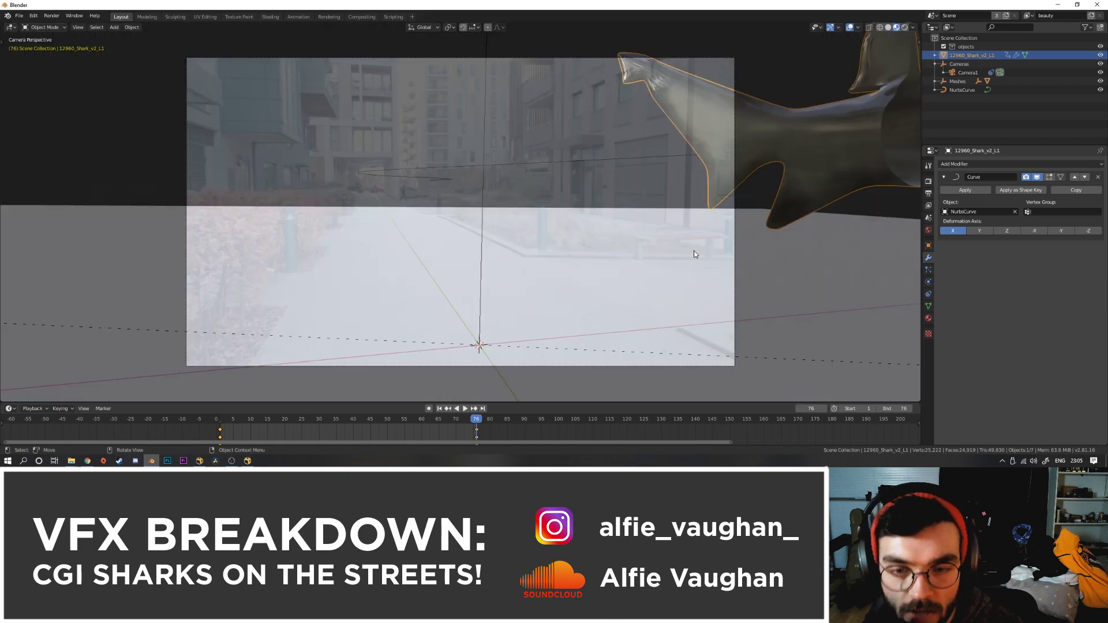
key(shift+Left)
middle_drag(693, 251, 765, 240)
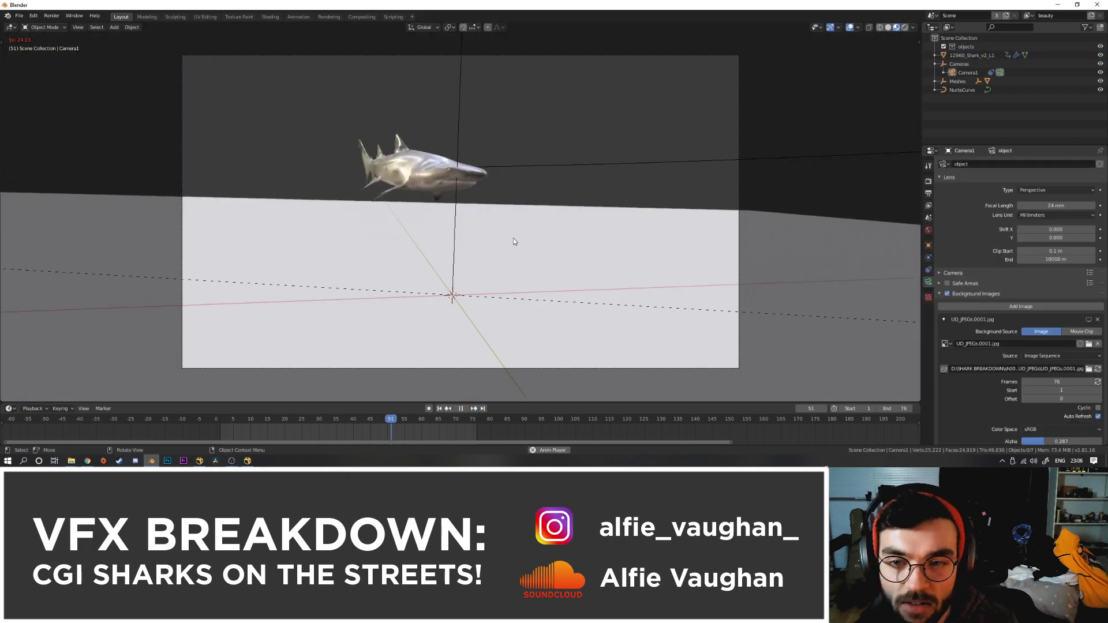
key(space)
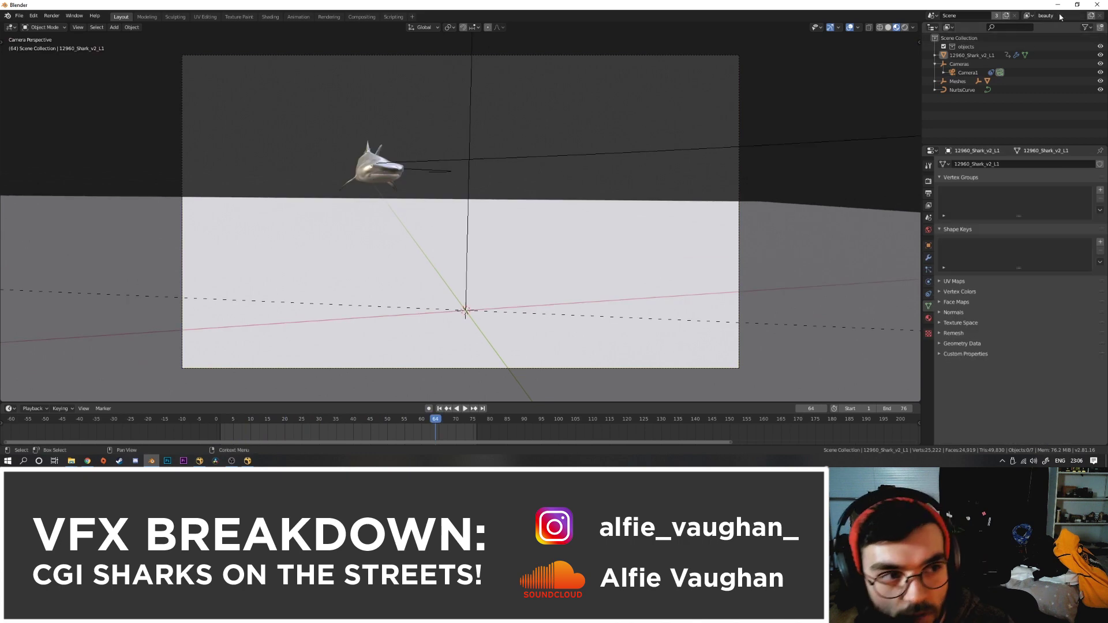
- Rename the beauty view layer as shark
click(1059, 16)
text(shark)
key(Return)
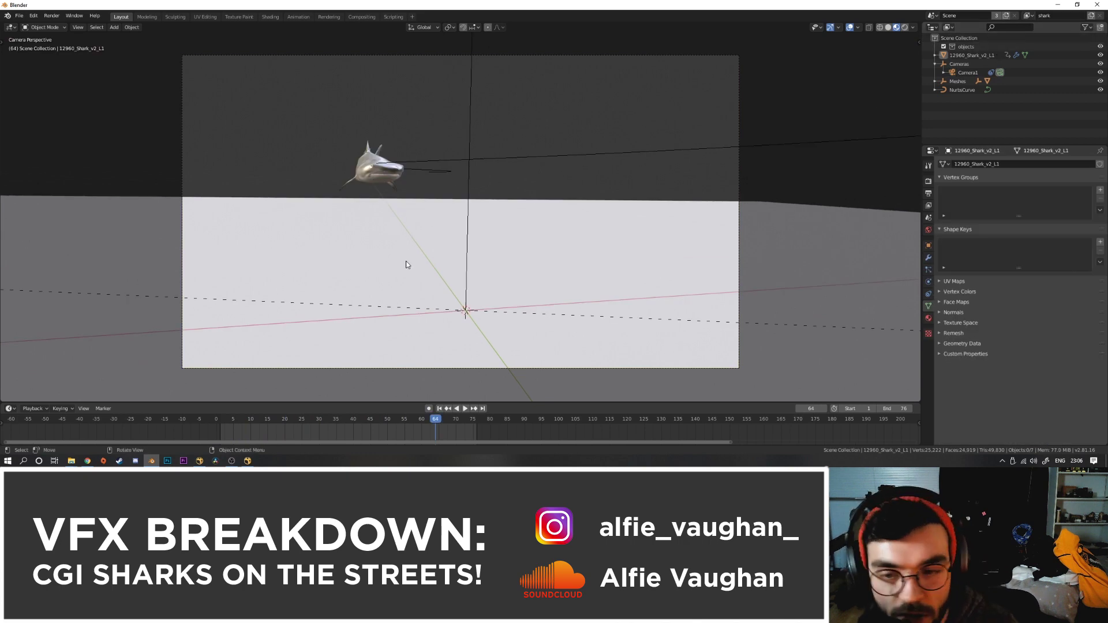
- Move the shark mesh into the objects collection
click(419, 285)
click(383, 167)
key(m)
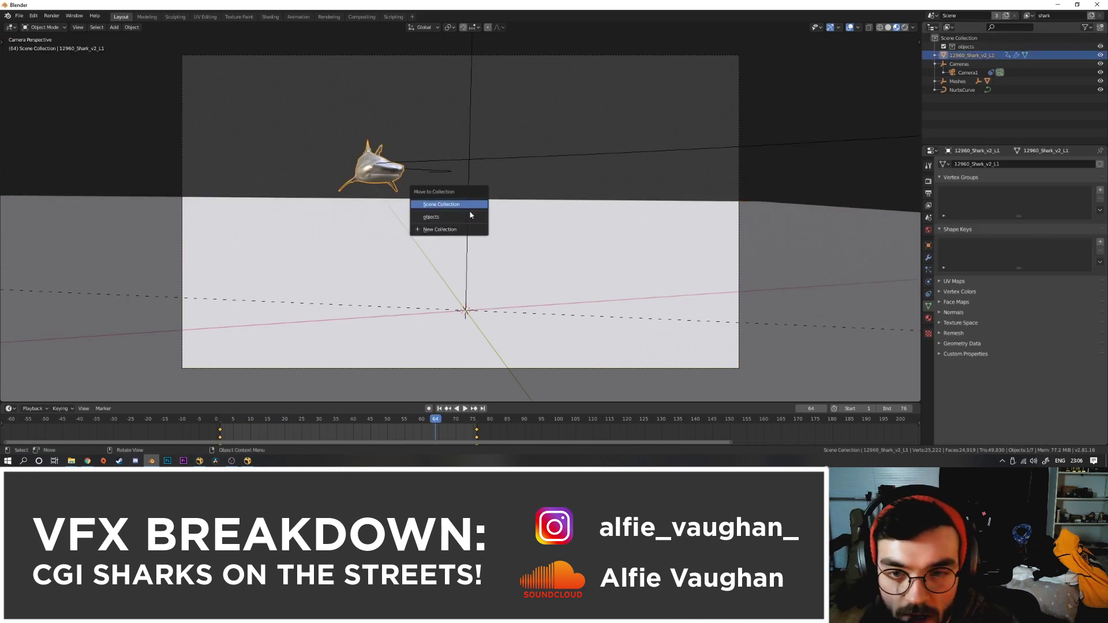
click(460, 217)
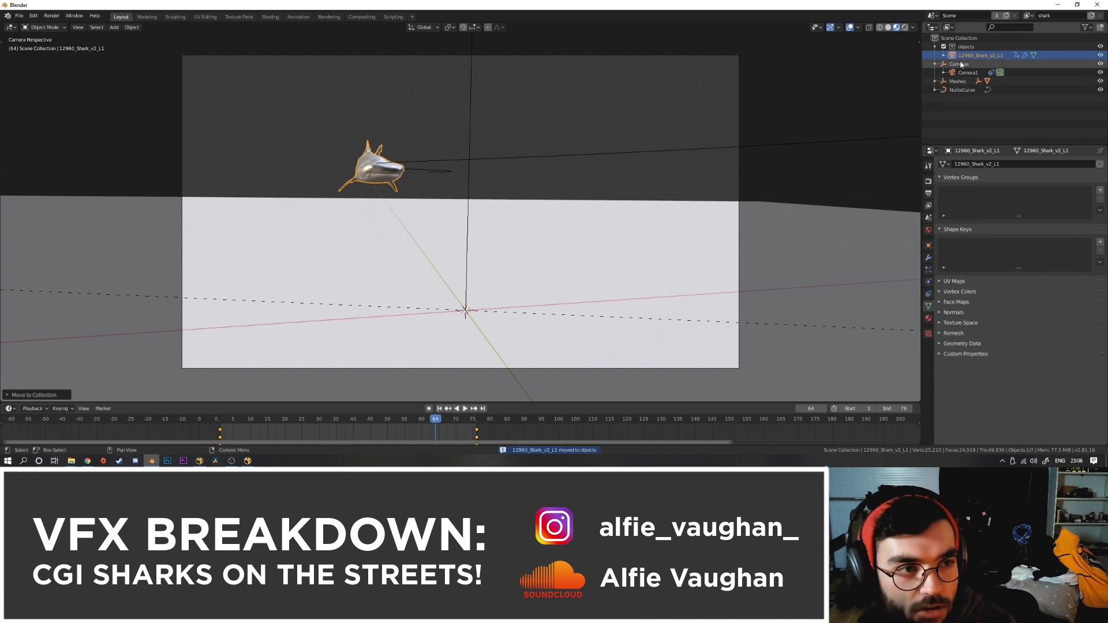
- Move the floor plane into a new collection named shadows
click(476, 264)
key(m)
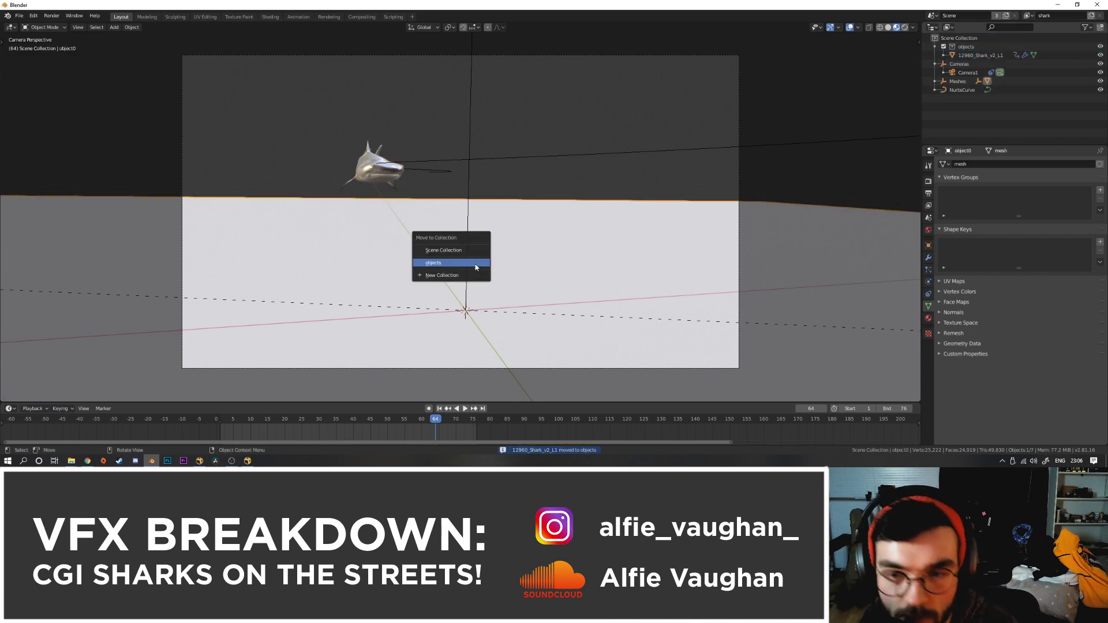
click(474, 262)
text(shadows)
key(Return)
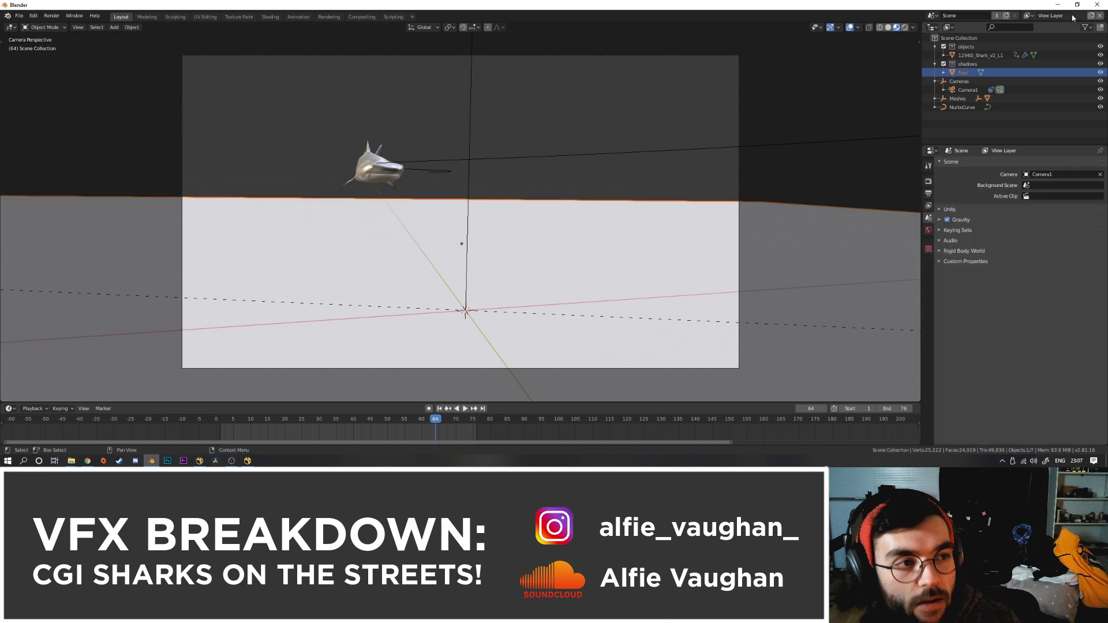
- Name the new view layer shadows and set the objects collection to Indirect Only in it
click(1072, 18)
text(shadows)
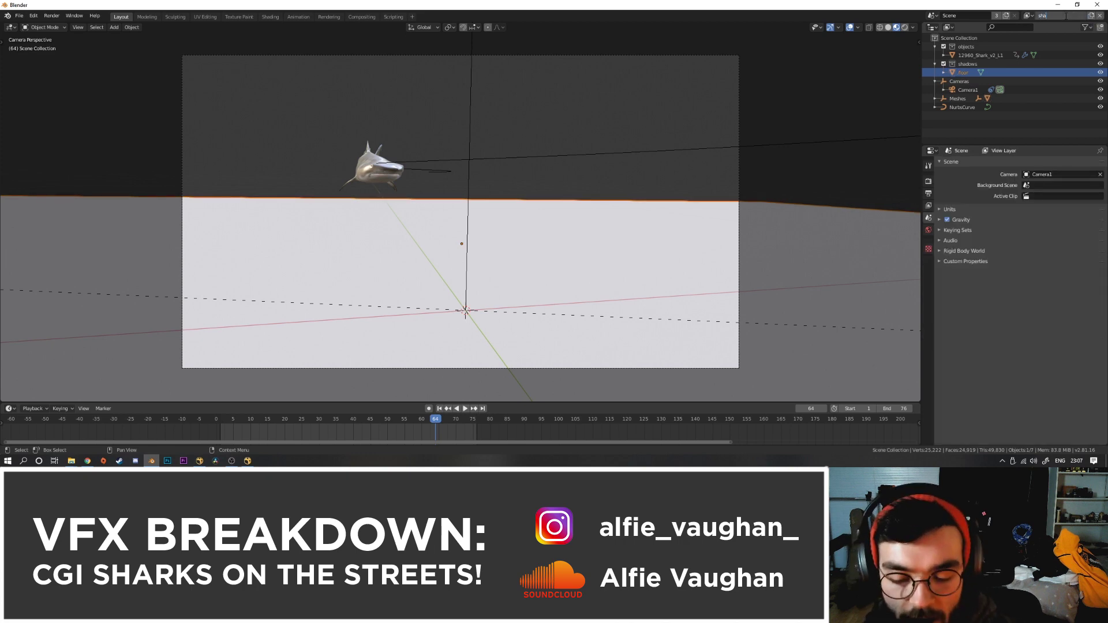
key(Return)
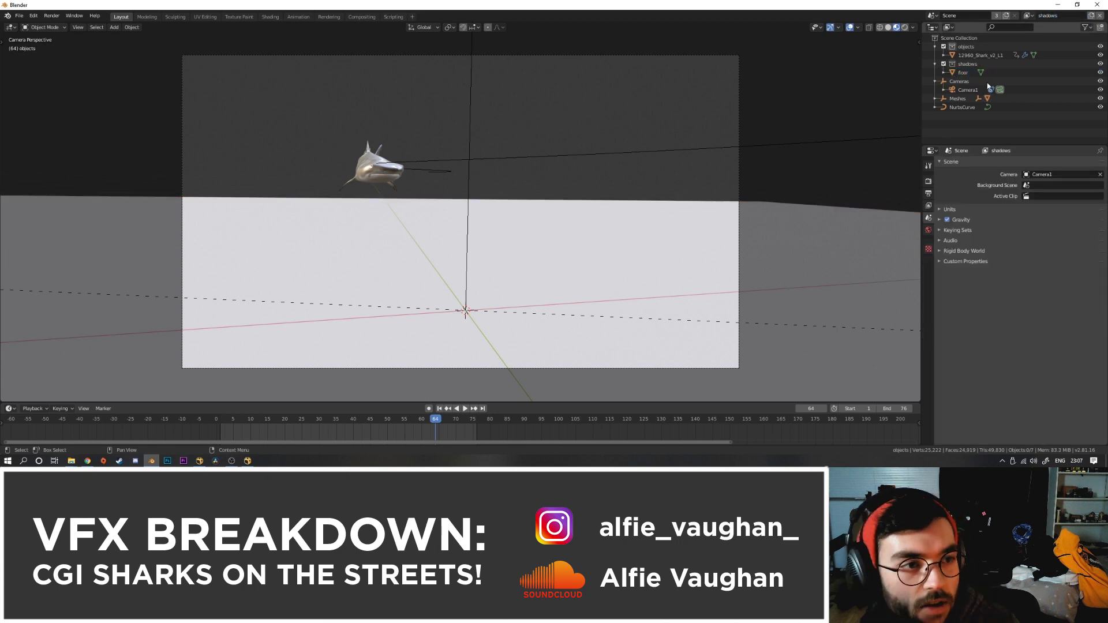
click(972, 47)
right_click(972, 48)
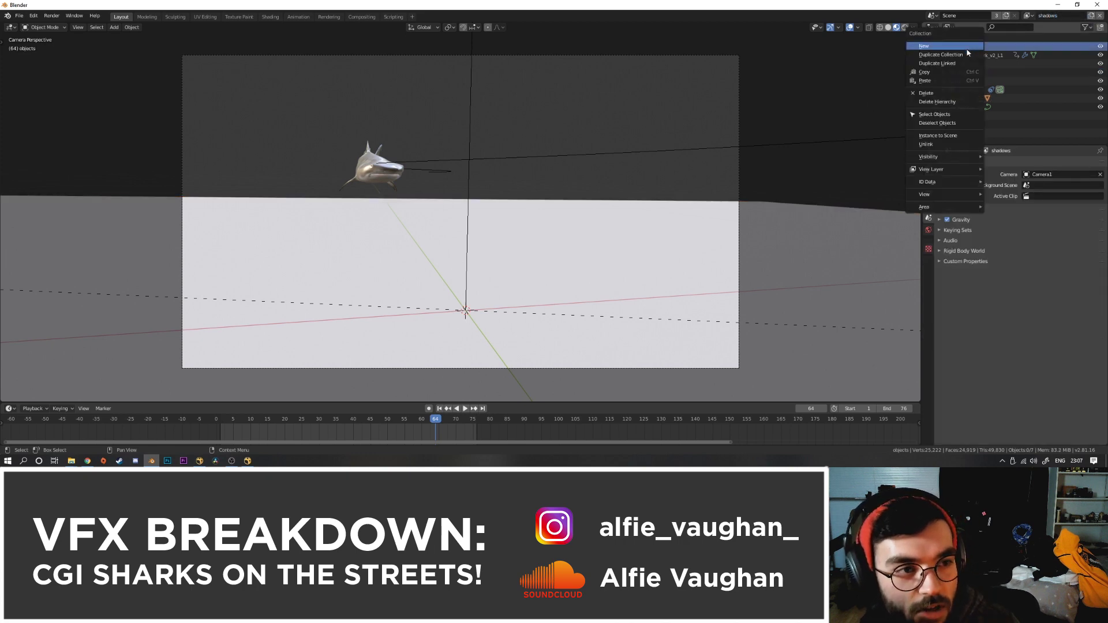
mouse_move(985, 171)
click(1021, 187)
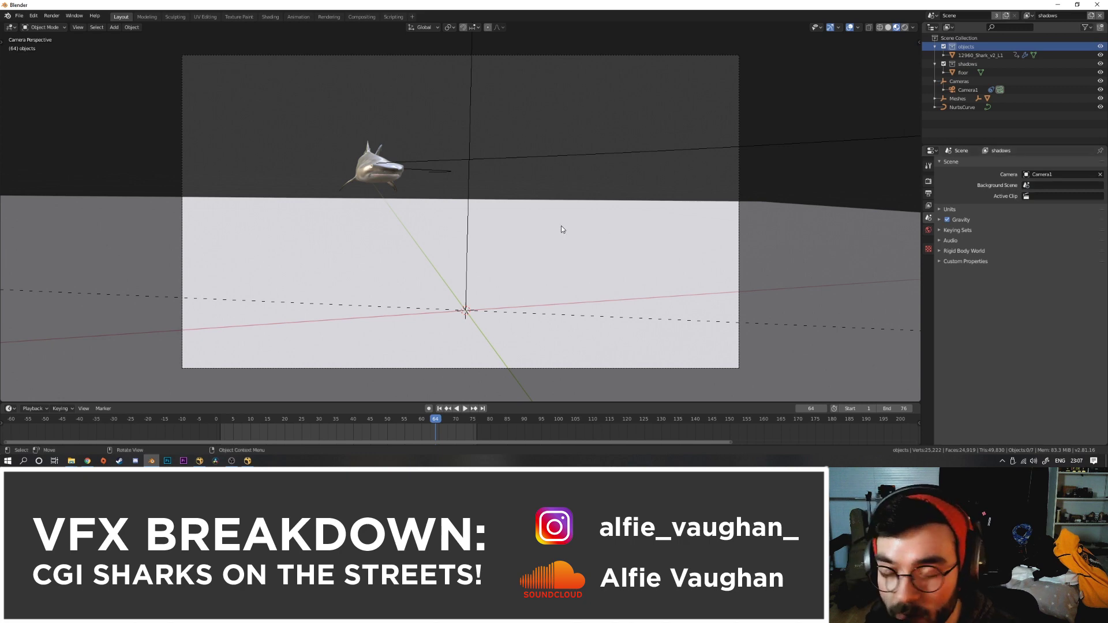
- Switch to the shark view layer and set the shadows collection as a holdout in it
click(1029, 16)
click(981, 38)
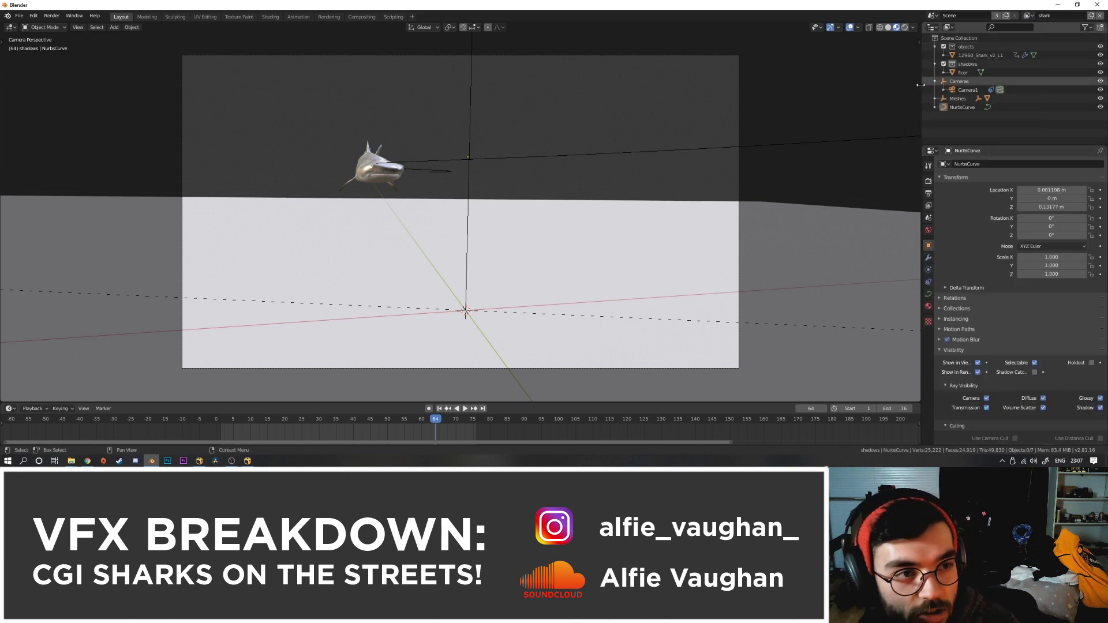
click(964, 64)
right_click(965, 64)
mouse_move(947, 154)
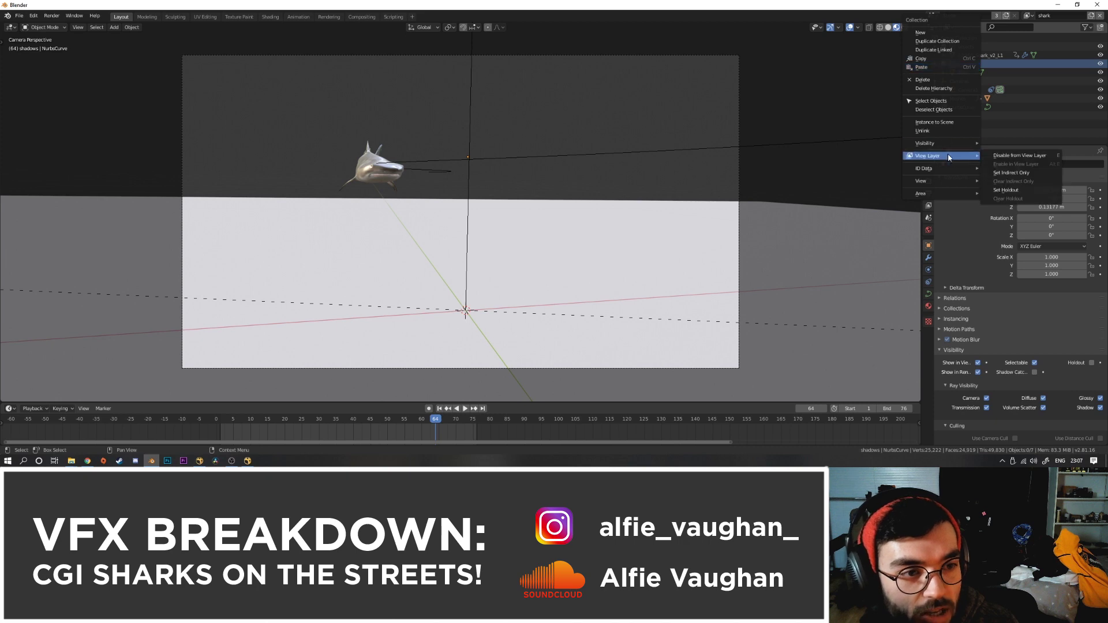
click(1016, 189)
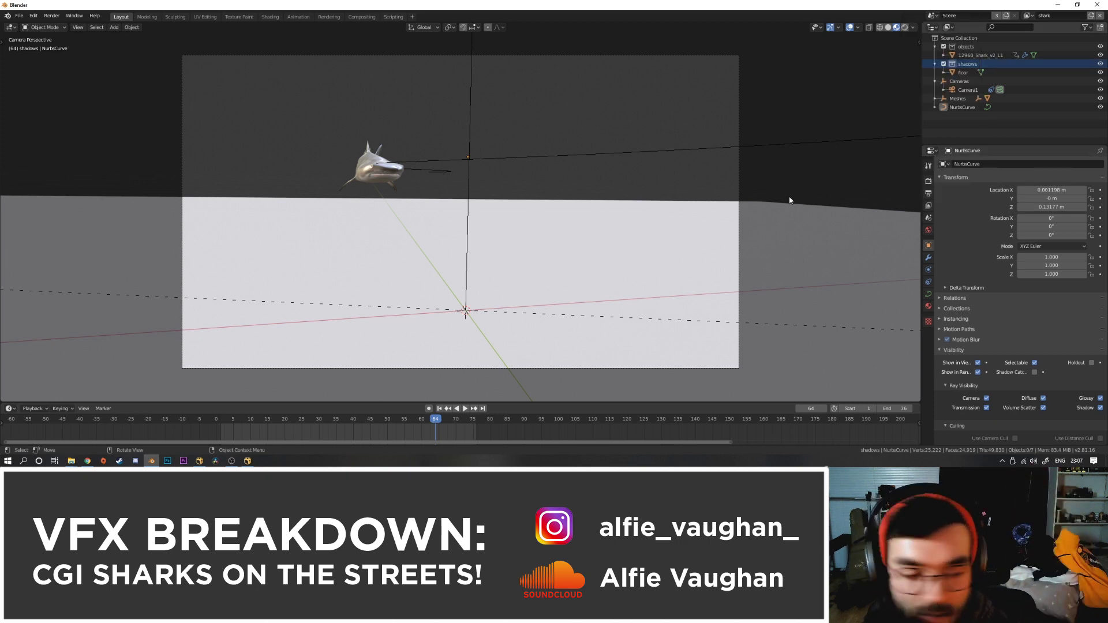
click(981, 54)
drag(494, 179, 353, 0)
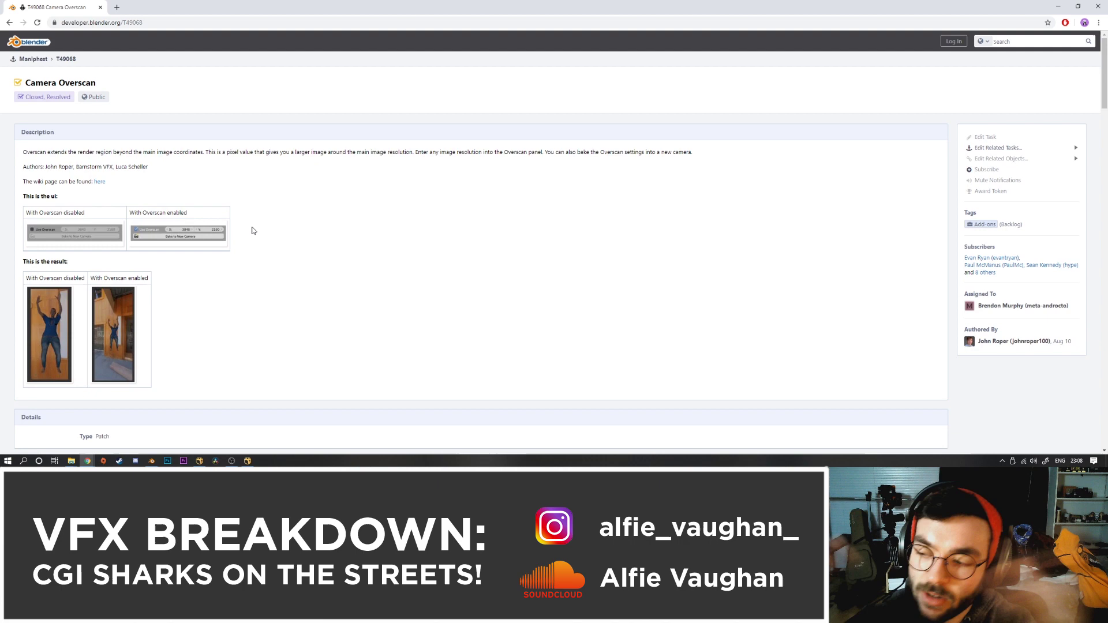
- Switch to NukeX, view the LensDistortion output and examine the corner of its bounding box for the overscan size
click(248, 461)
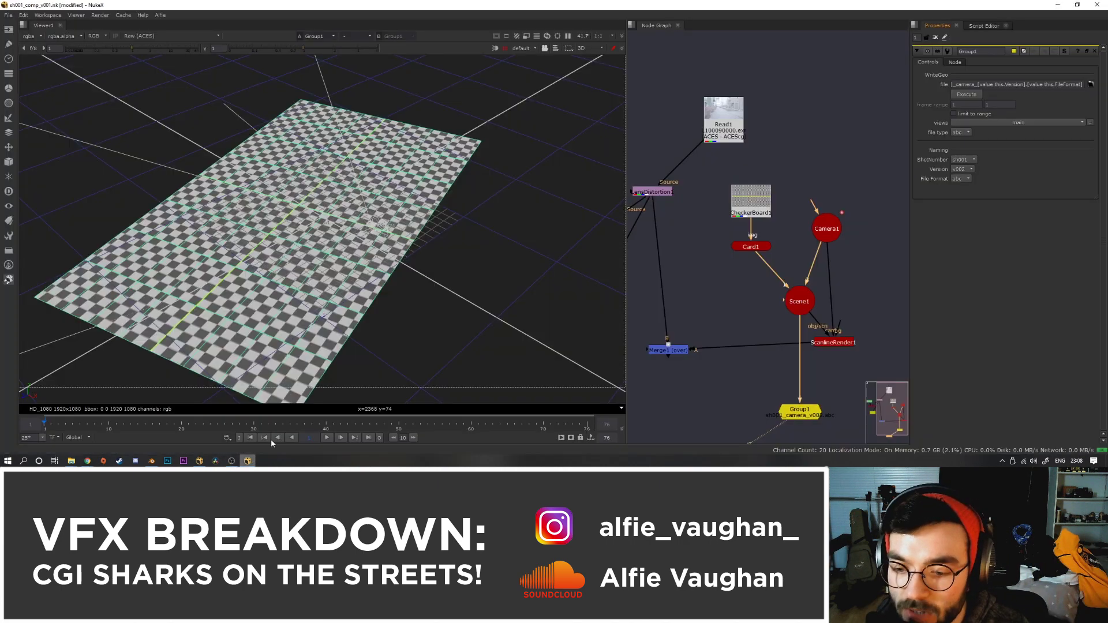
click(661, 192)
key(1)
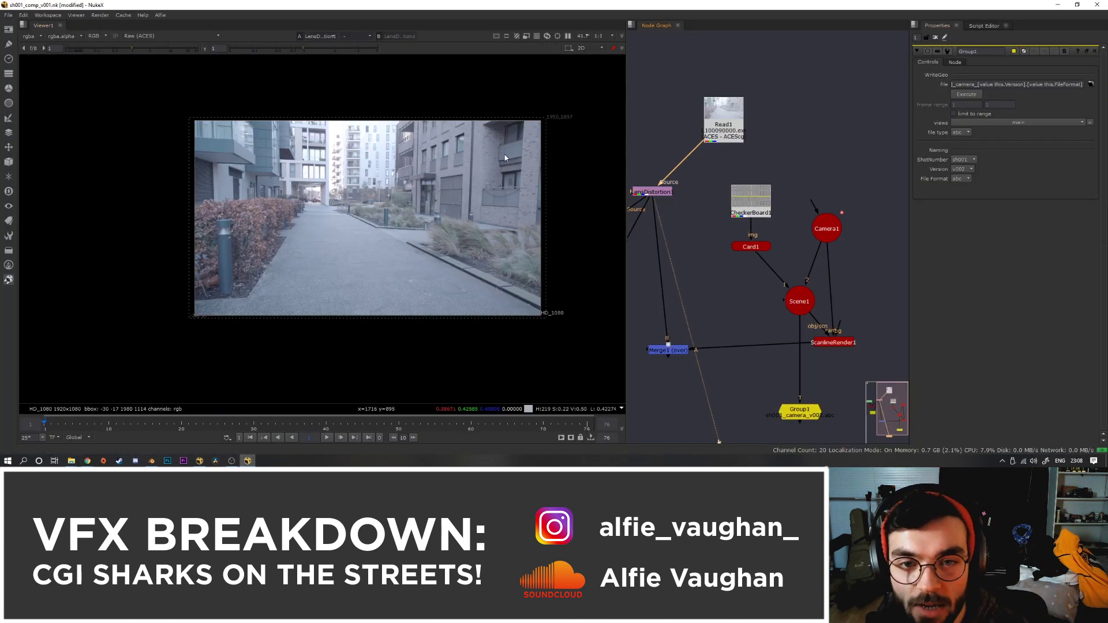
scroll(526, 153, up, 2)
middle_drag(529, 159, 495, 189)
scroll(529, 139, up, 5)
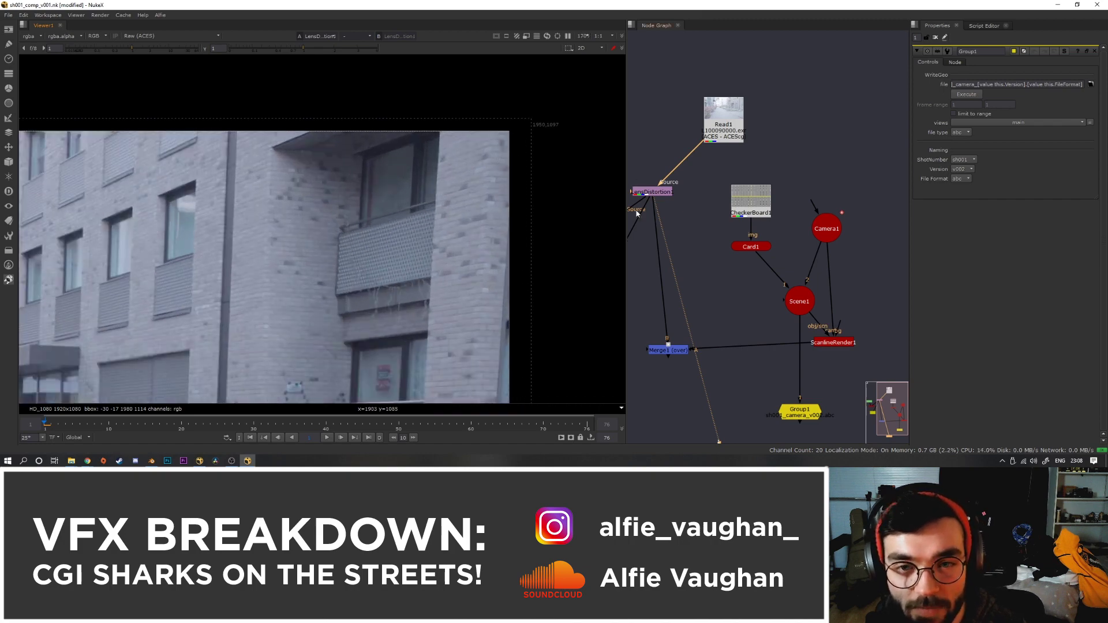
scroll(520, 137, up, 4)
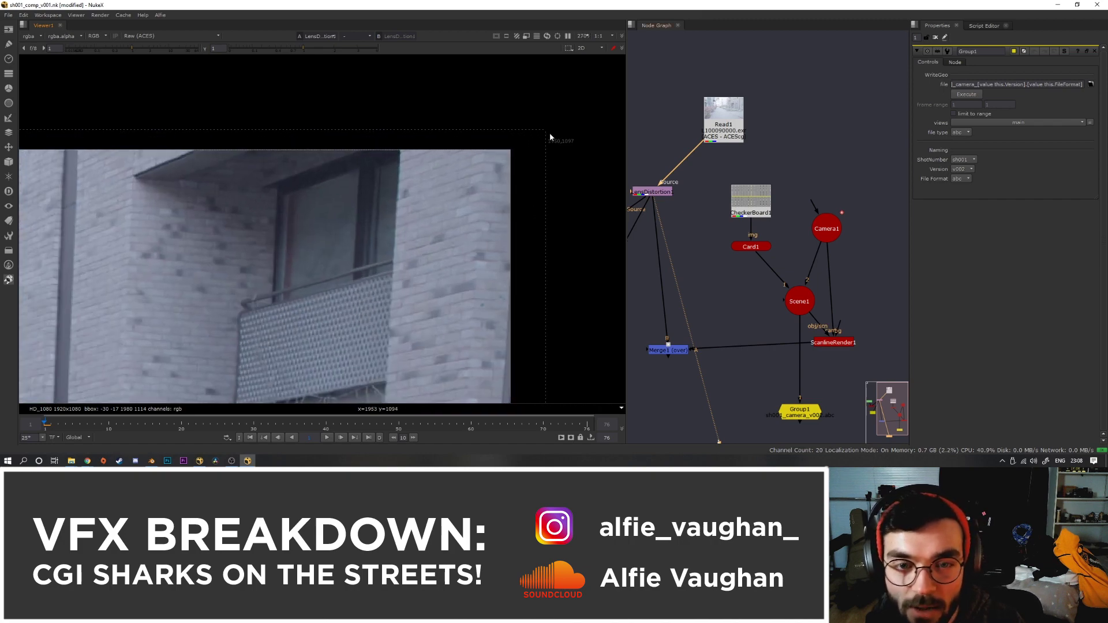
scroll(548, 140, up, 1)
middle_drag(548, 140, 510, 227)
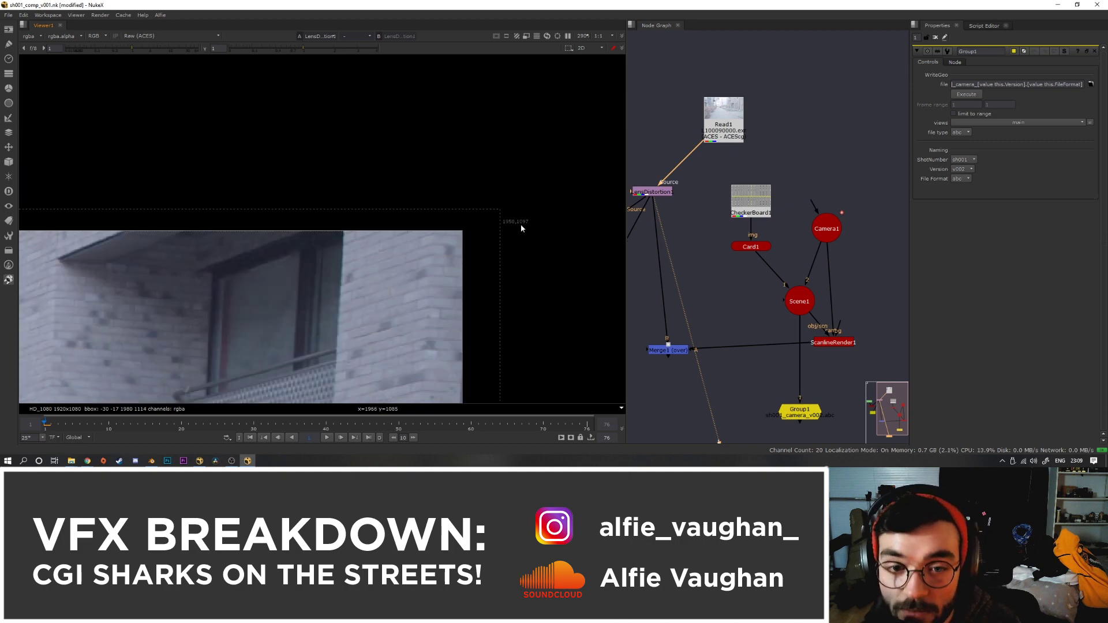
- Switch to Blender and enable camera overscan with a resolution of 1950 × 1097
click(151, 460)
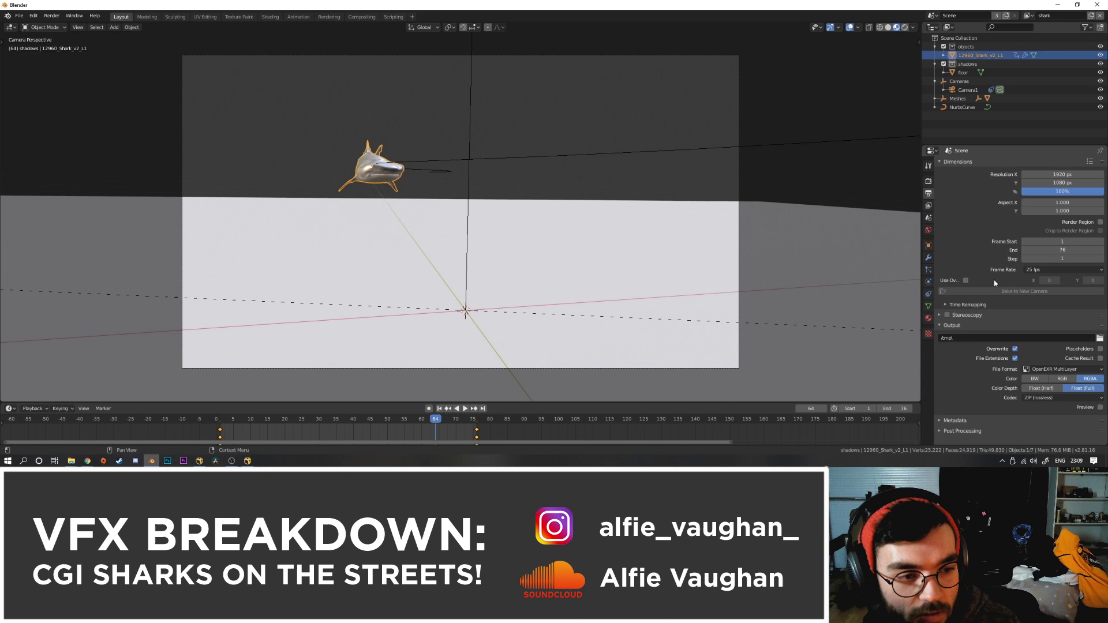
click(965, 281)
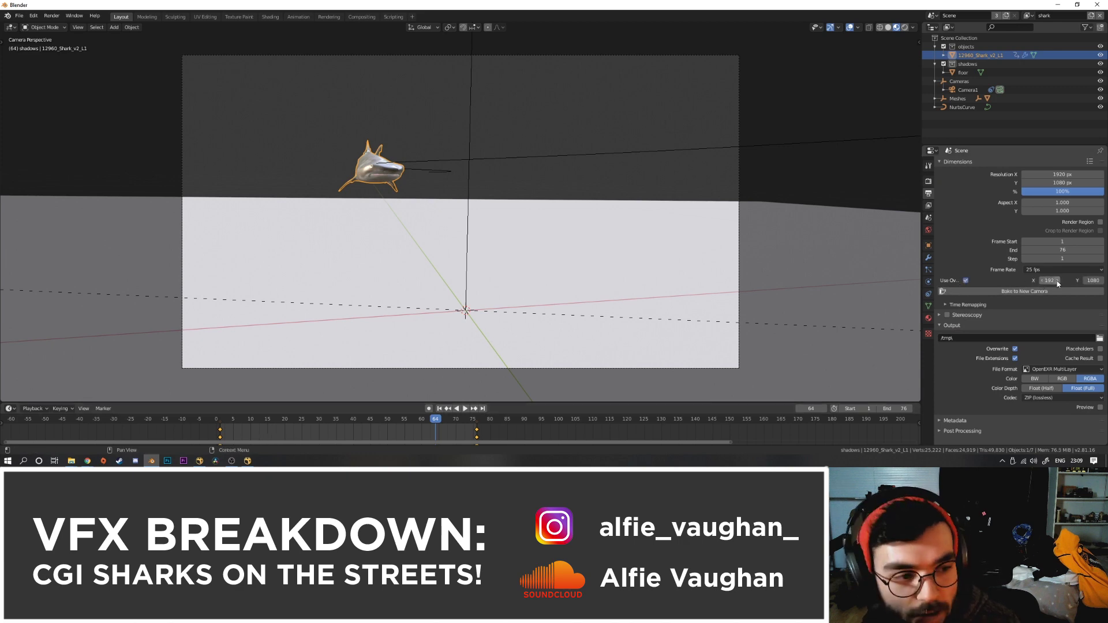
key(Return)
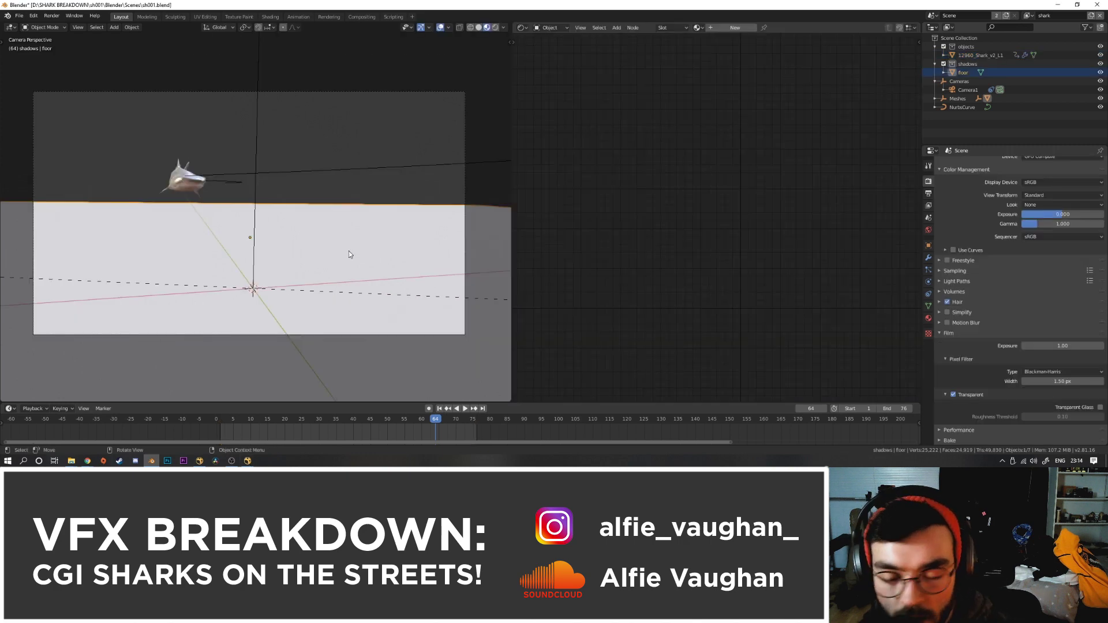
- Render frame 64 as a test, close the render and save the Blender file
key(F12)
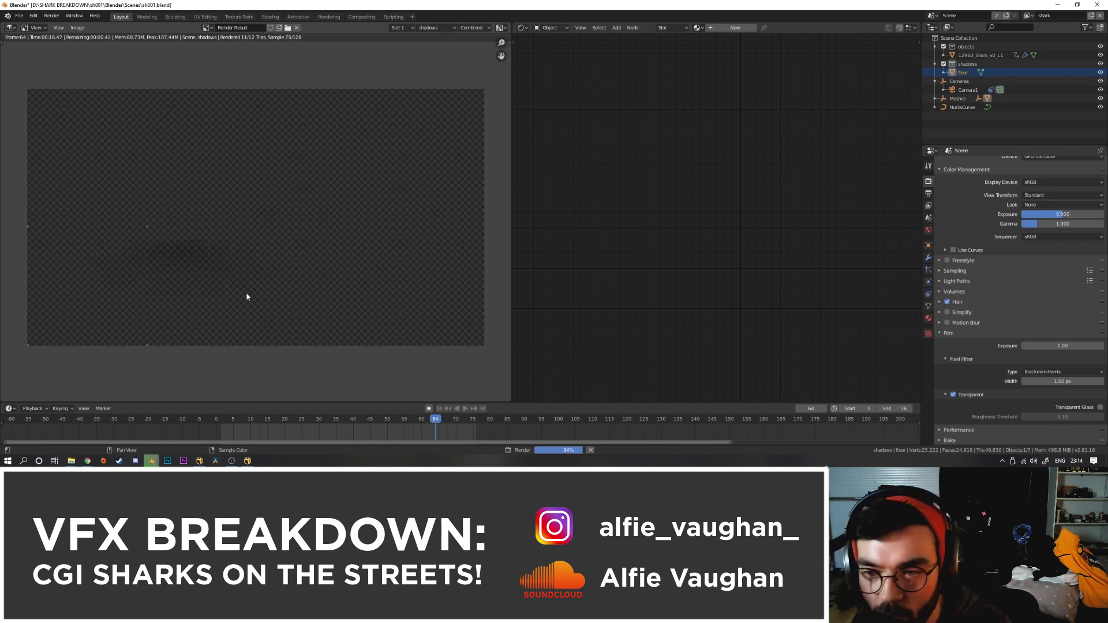
key(Escape)
key(ctrl+s)
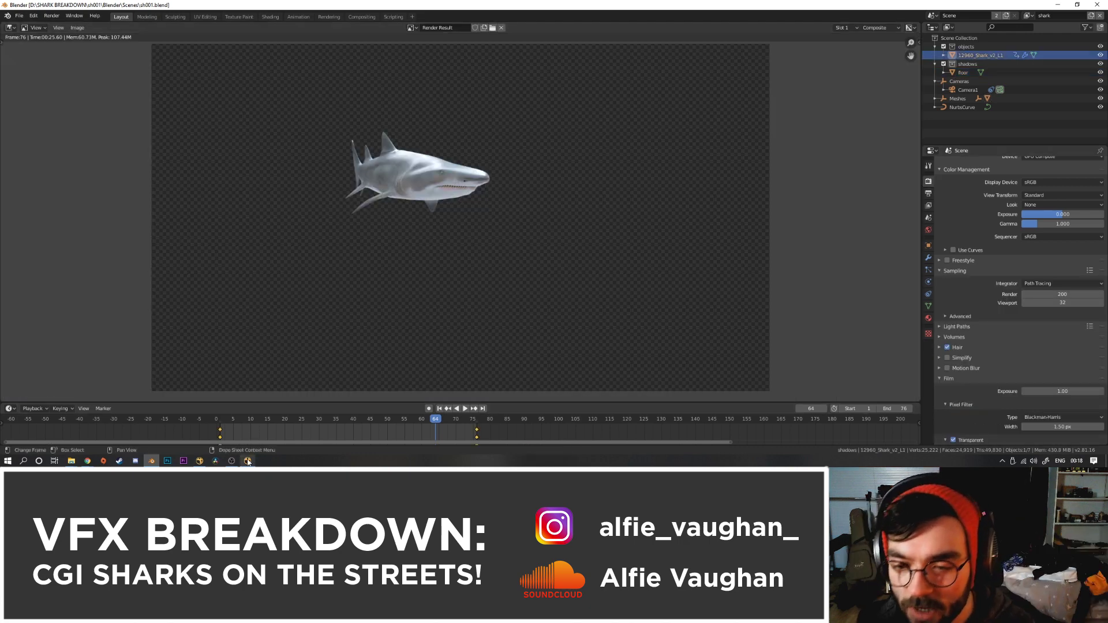
- Switch to NukeX, inspect the shadow render's alpha channel and move its Read node to the other side of the shark's
click(247, 461)
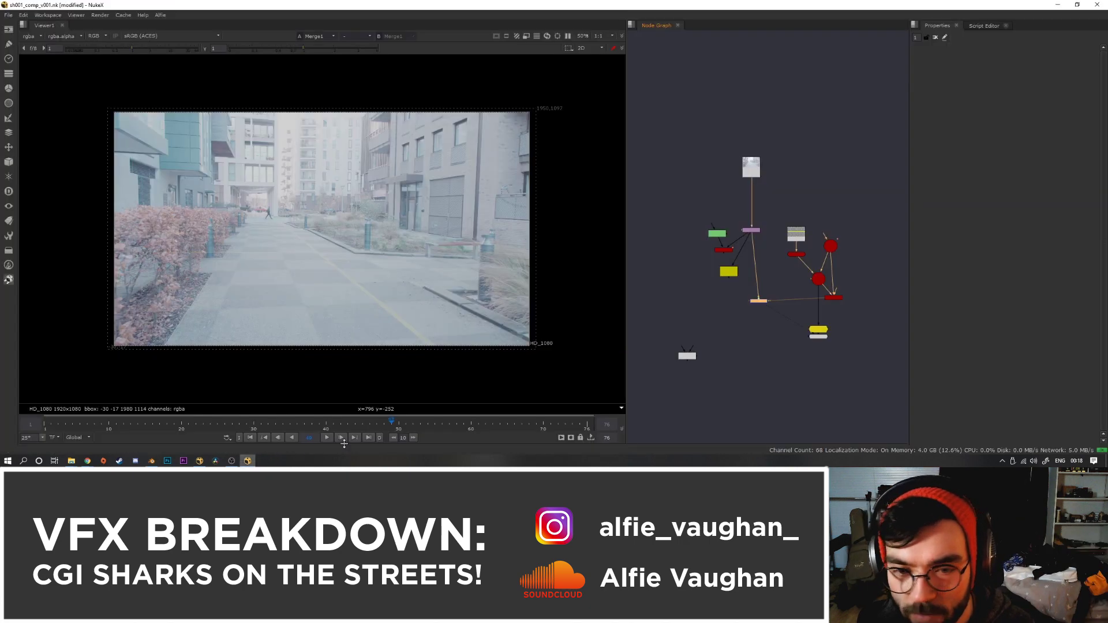
middle_drag(721, 256, 819, 274)
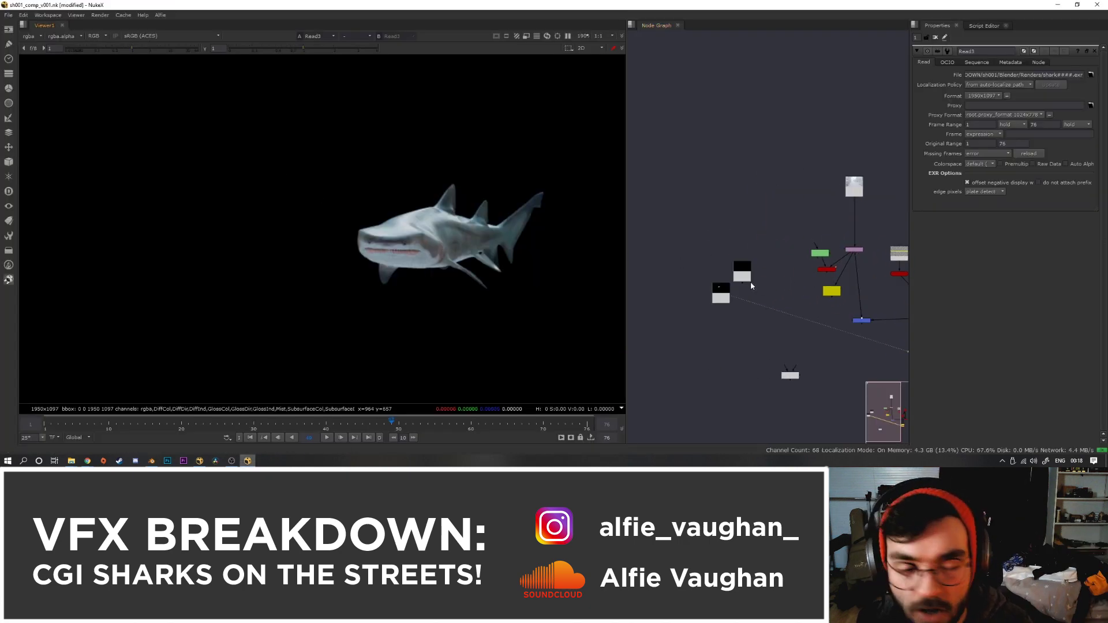
click(742, 271)
key(1)
key(a)
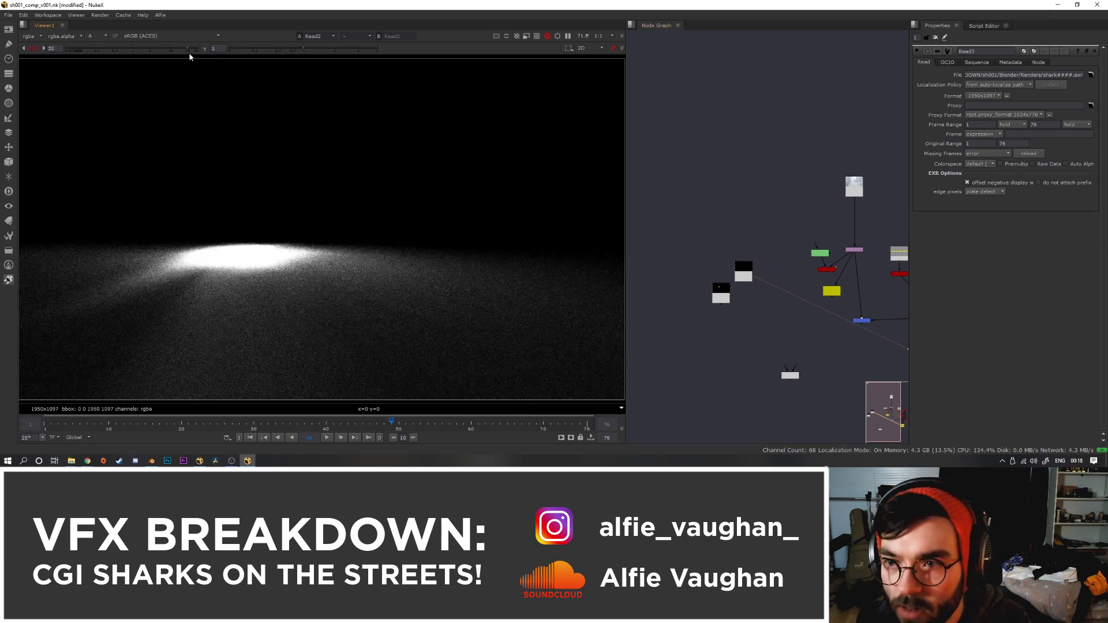
drag(718, 256, 696, 295)
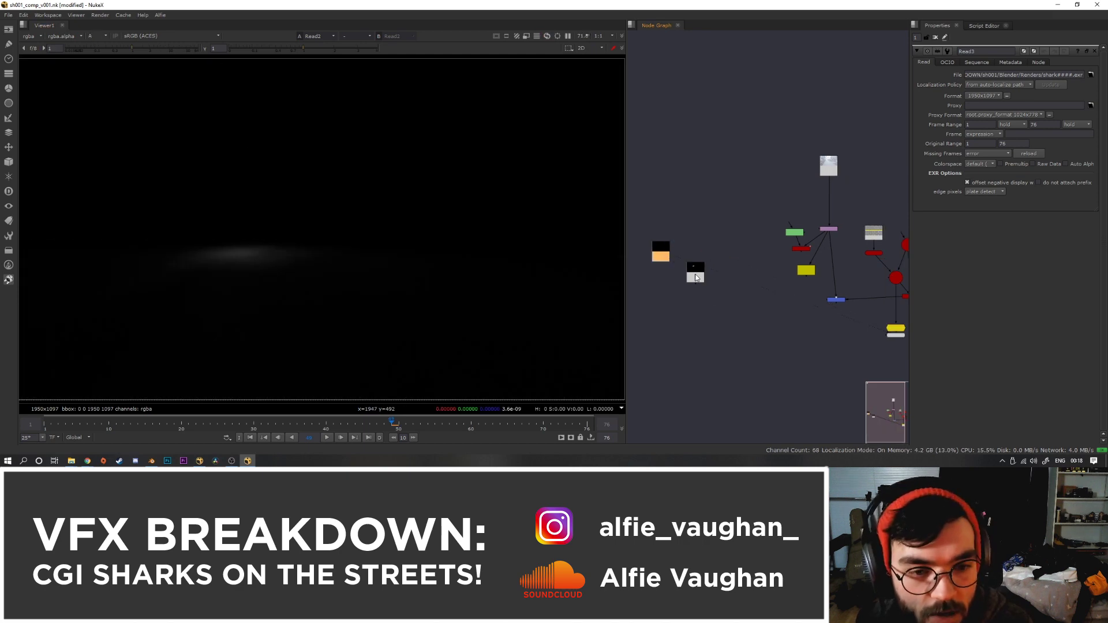
- View the shark render and switch the viewer from its alpha channel to its colour channels
key(1)
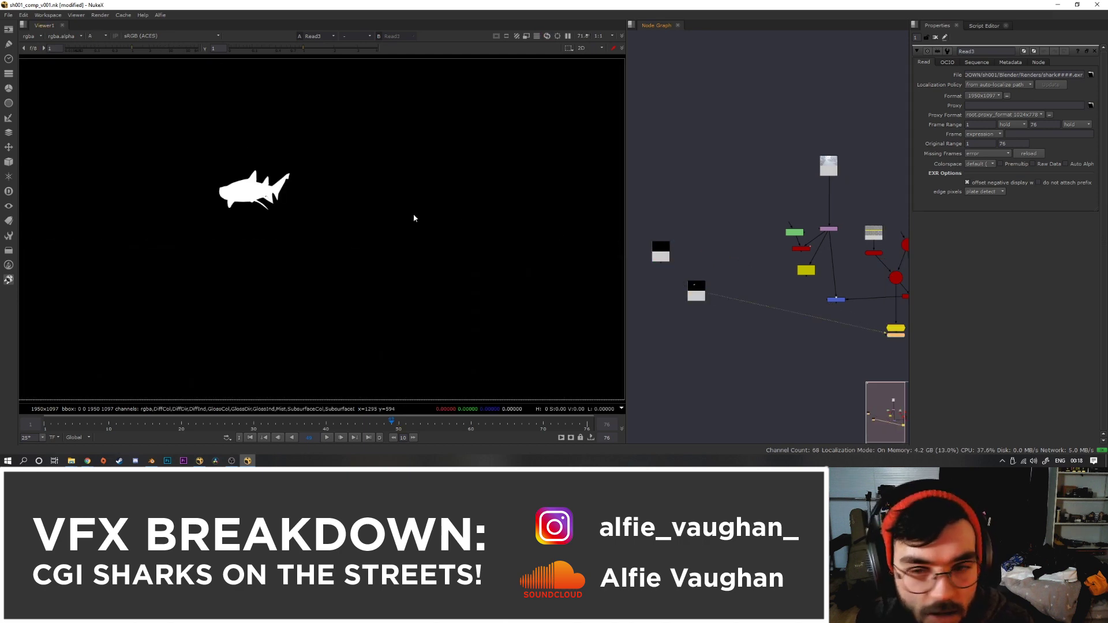
key(a)
middle_drag(705, 305, 711, 311)
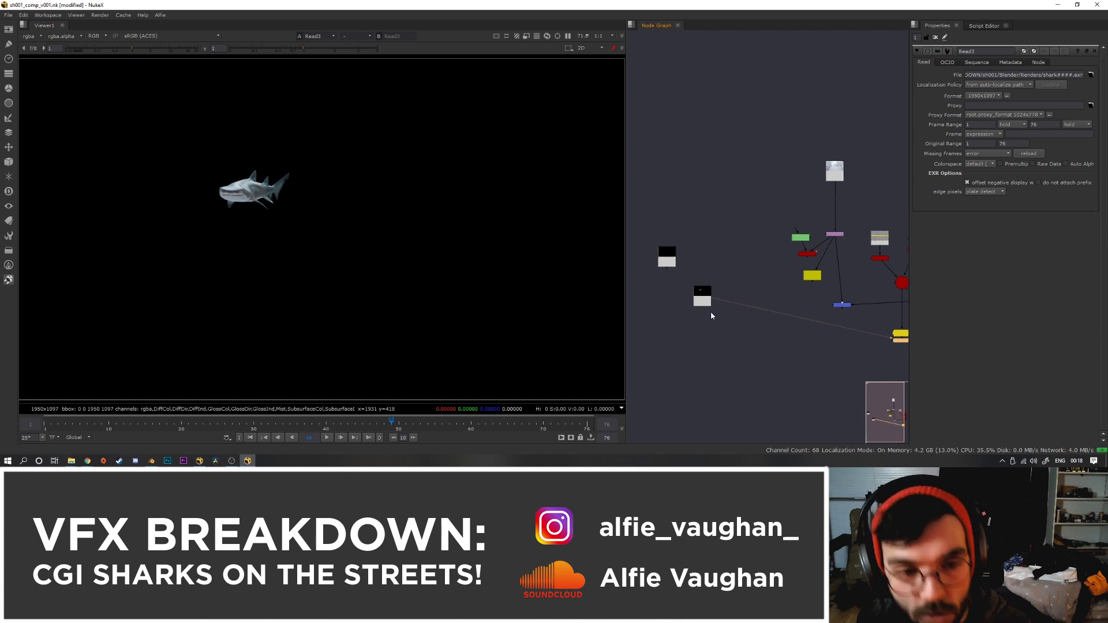
scroll(709, 309, up, 3)
drag(701, 292, 647, 303)
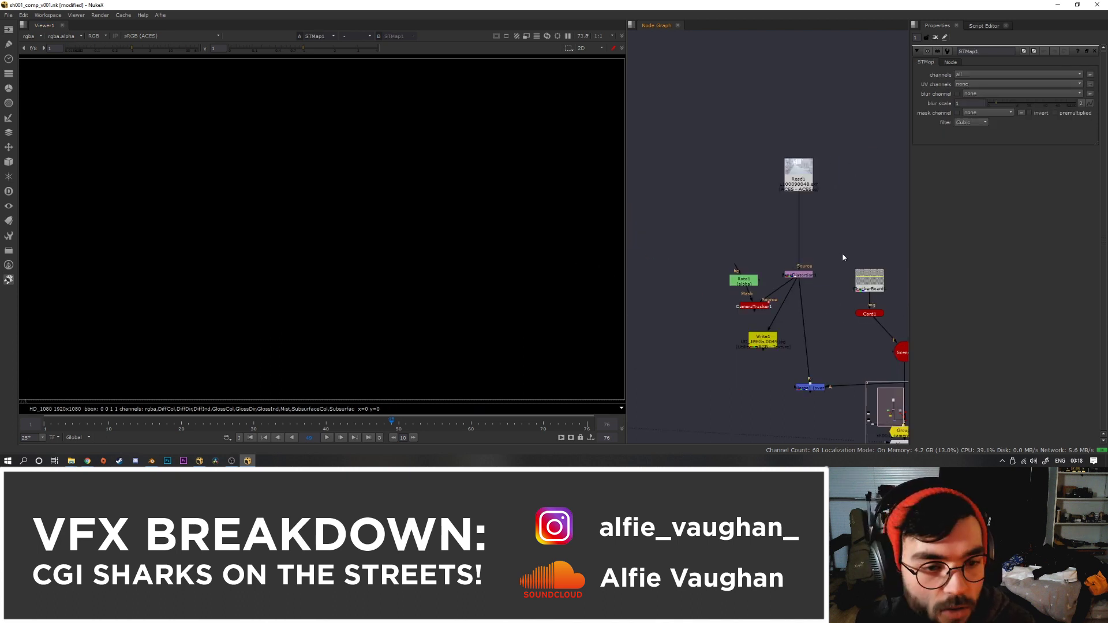
- Duplicate the LensDistortion node, place the copy beside the original branch off the street plate and view its output
click(798, 274)
key(ctrl+c)
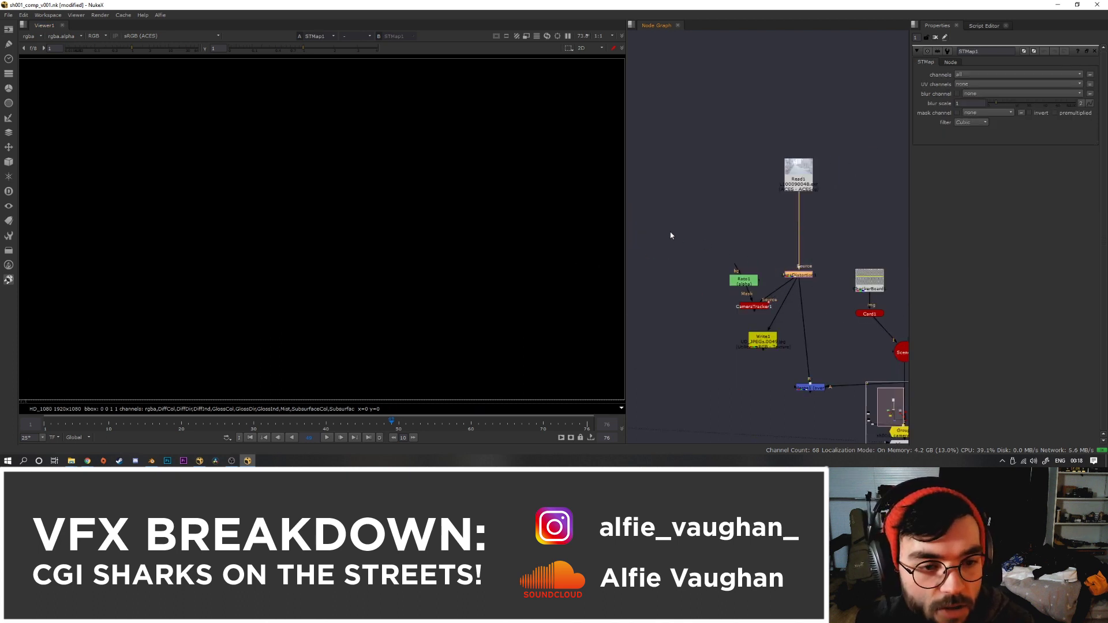
click(666, 230)
key(ctrl+v)
drag(659, 217, 703, 239)
key(1)
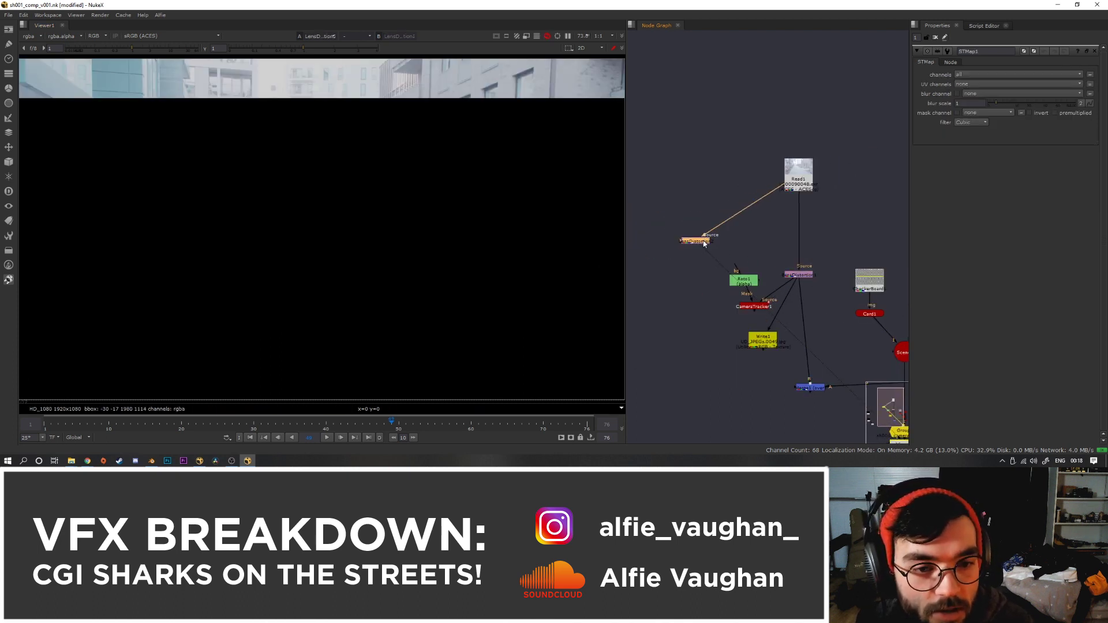
- Turn off Undistort on the copied LensDistortion node and set its output type to Displacement
double_click(703, 239)
click(979, 150)
click(979, 151)
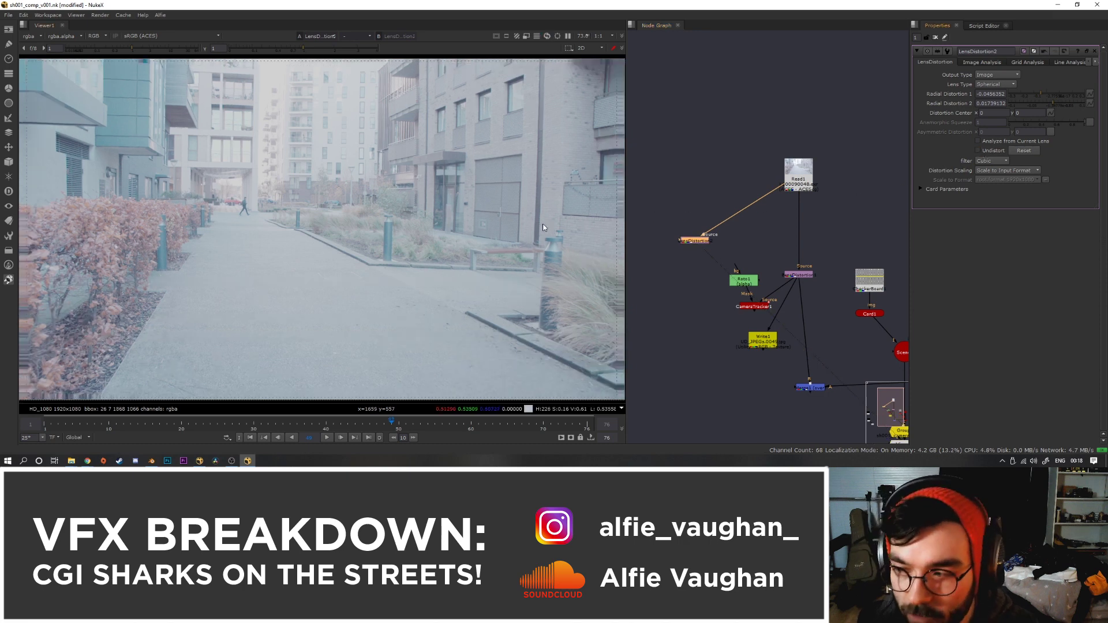
scroll(445, 267, down, 2)
click(996, 74)
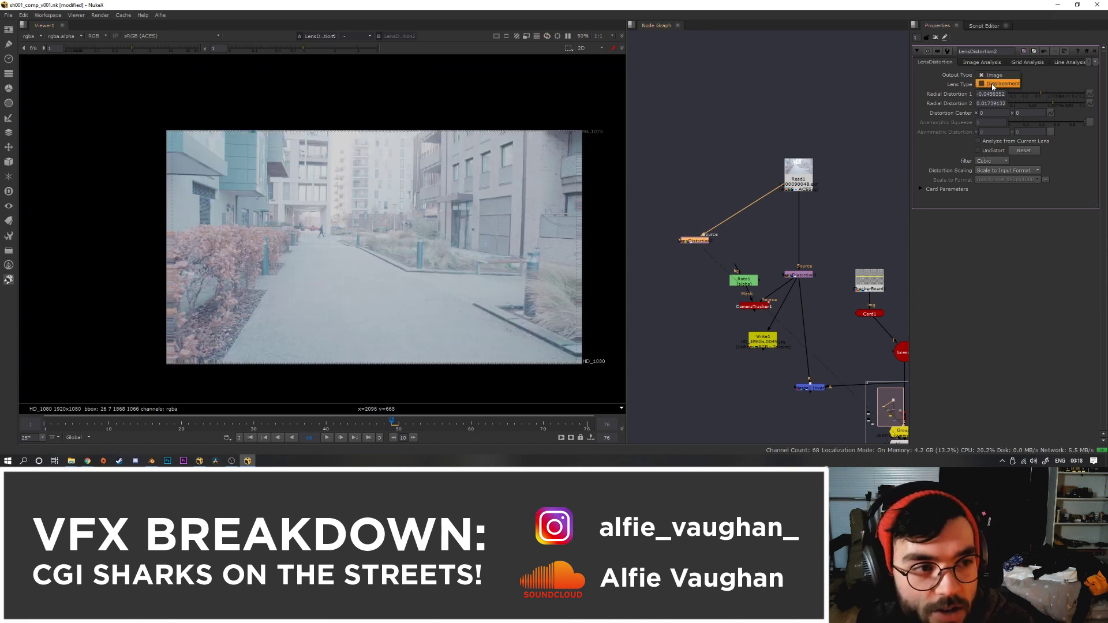
click(993, 84)
- Move the copied LensDistortion node clear of the plate branch and search for an STMap node
scroll(690, 233, up, 2)
middle_drag(689, 230, 725, 234)
drag(750, 243, 690, 252)
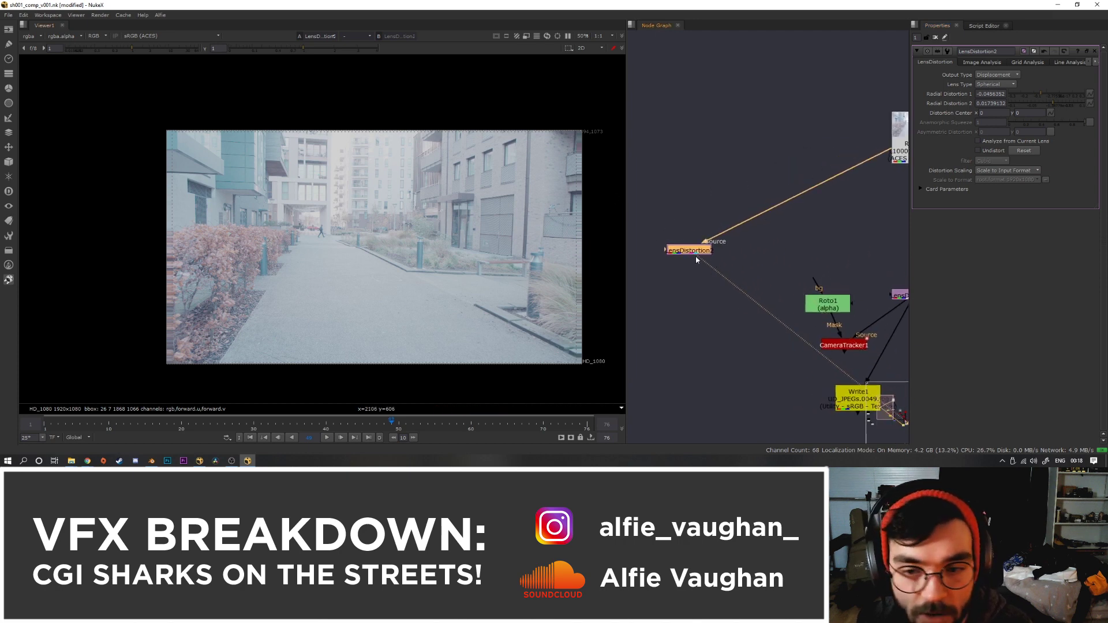
middle_drag(632, 279, 732, 271)
scroll(733, 271, down, 2)
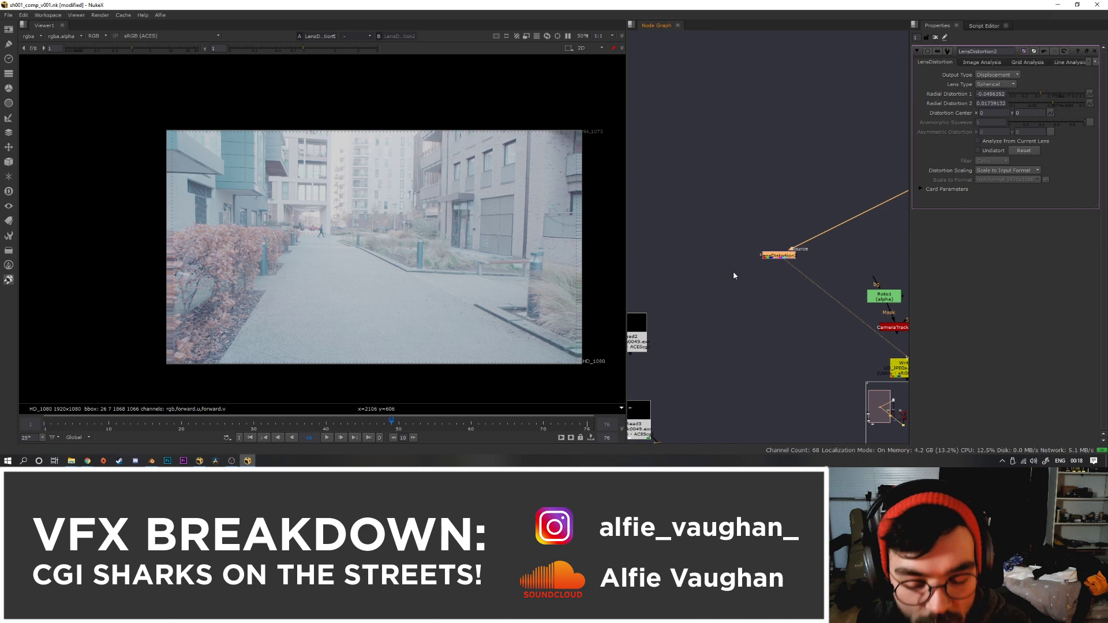
key(Tab)
text(st)
key(Escape)
scroll(736, 312, down, 3)
middle_drag(722, 329, 700, 293)
scroll(701, 352, up, 3)
- Connect the Grade node to the street plate, mask it with the shadow's STMap output and set its gain to 0.44
drag(702, 353, 796, 147)
drag(749, 284, 783, 313)
key(1)
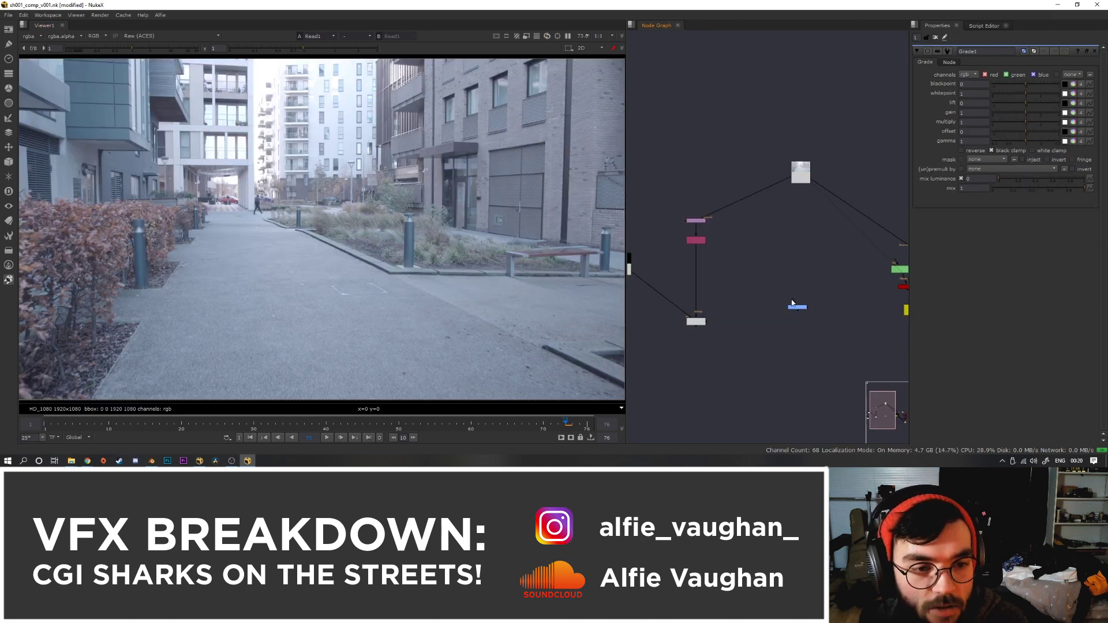
drag(705, 327, 699, 323)
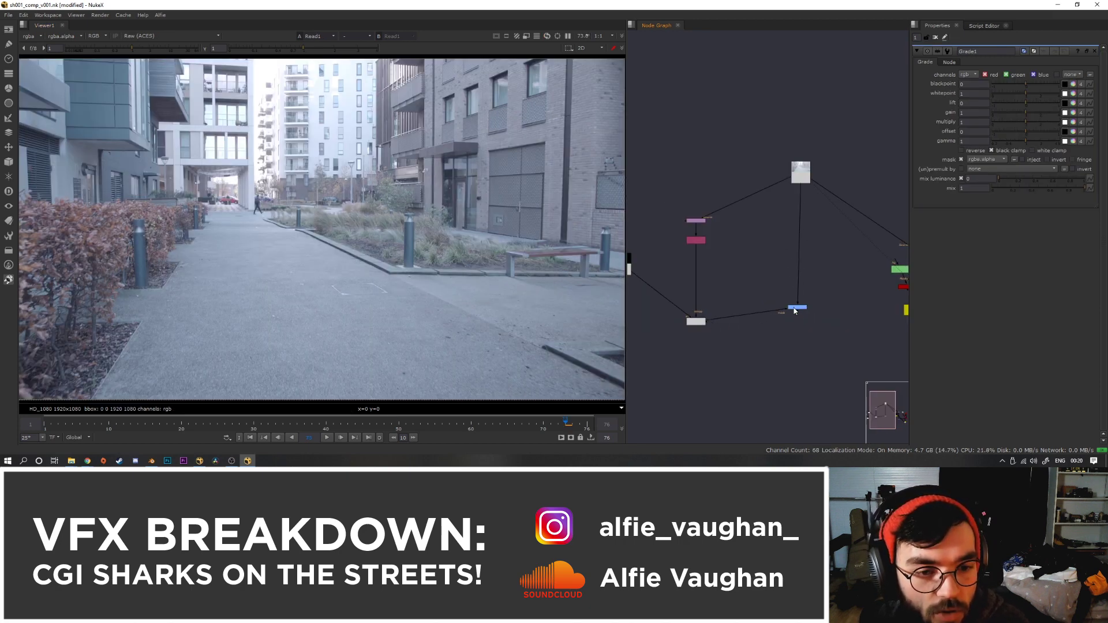
drag(797, 307, 802, 323)
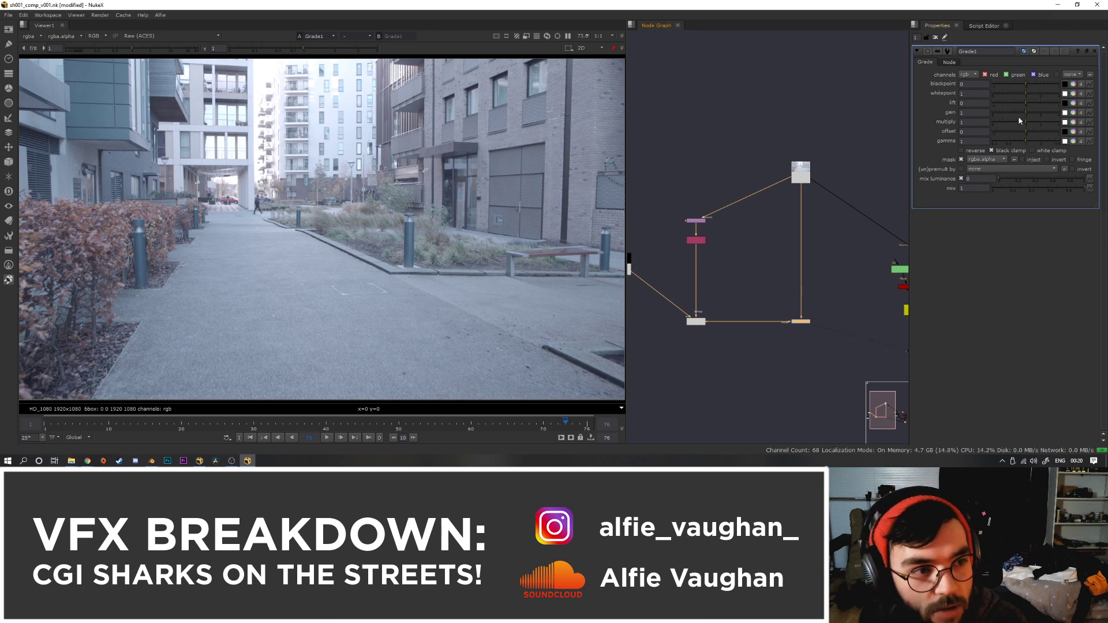
click(1003, 112)
- Add the SharkShader toolset in the empty area below the shadow branch
scroll(714, 260, down, 3)
key(Tab)
text(sdhad)
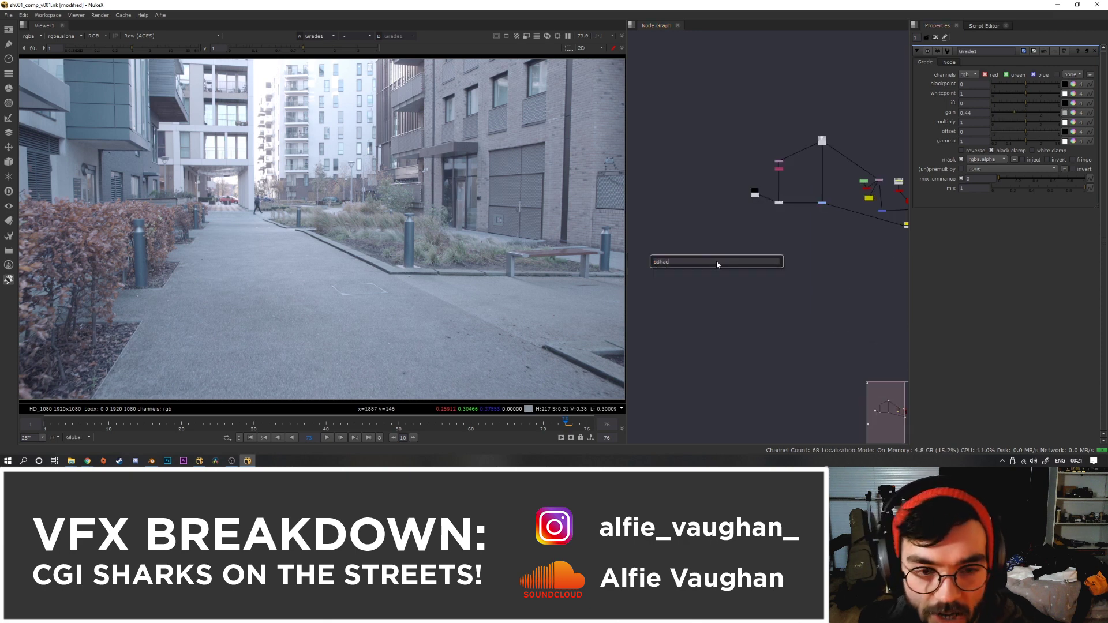
text(shad)
key(Down)
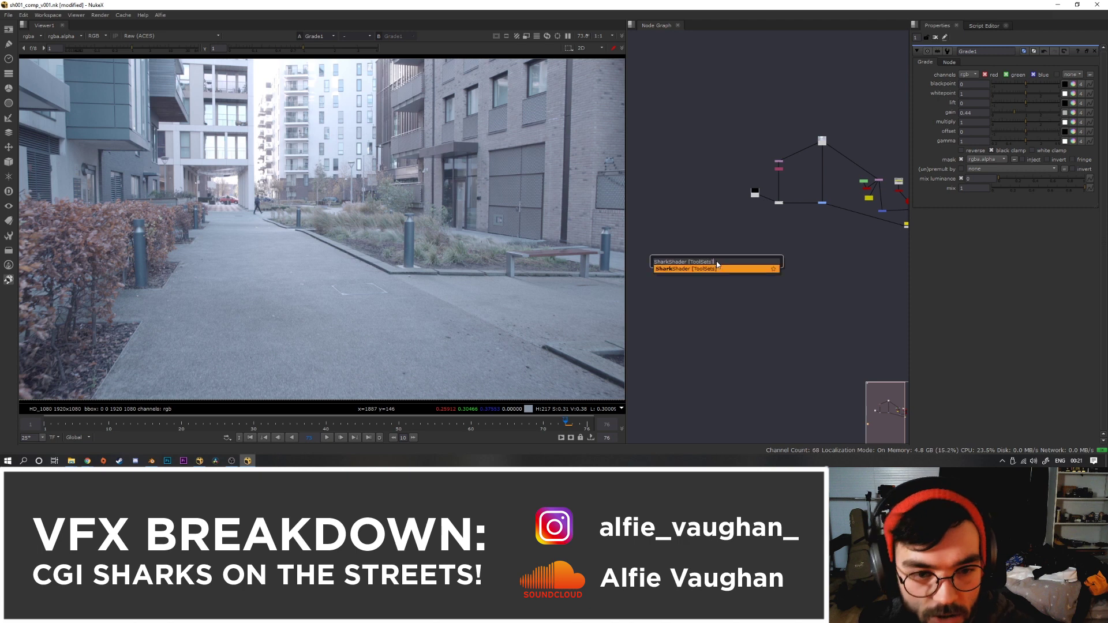
key(Return)
- Examine the toolset's Diffuse and Glossy pass groups and their Shuffle, Copy and Unpremult nodes
scroll(728, 288, down, 3)
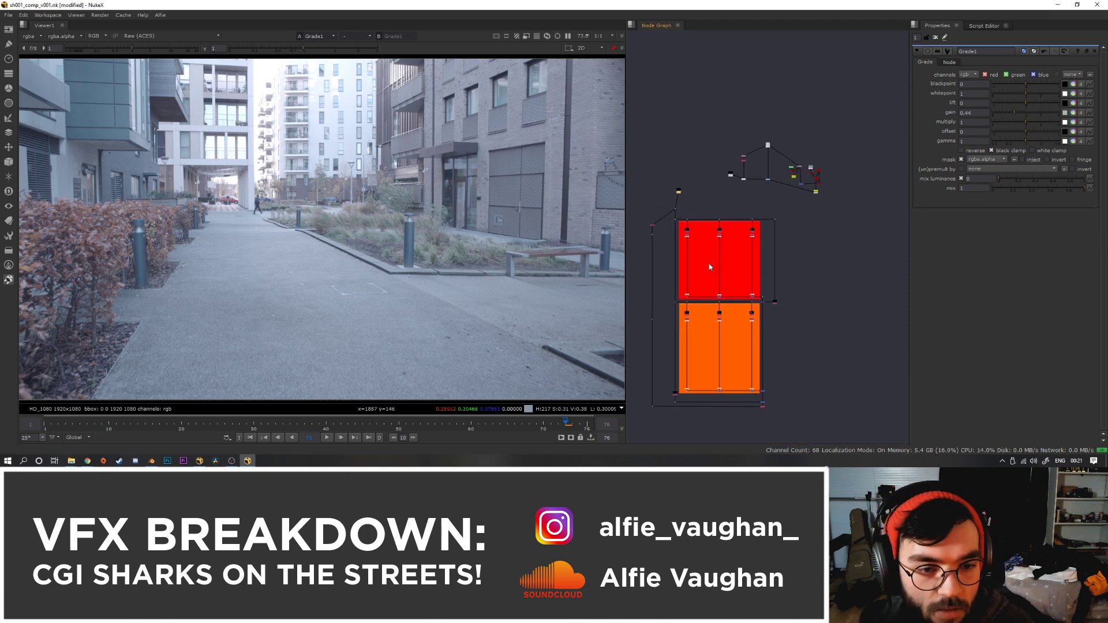
middle_drag(709, 267, 732, 299)
scroll(715, 215, up, 3)
middle_drag(787, 342, 732, 245)
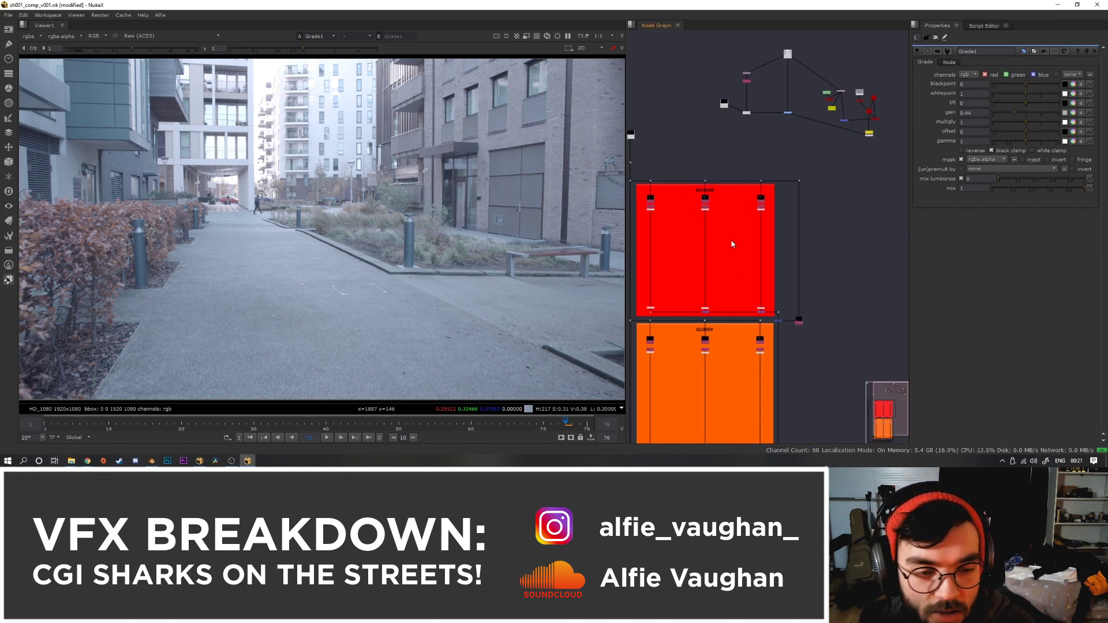
scroll(735, 256, down, 3)
middle_drag(714, 297, 743, 276)
scroll(773, 282, up, 1)
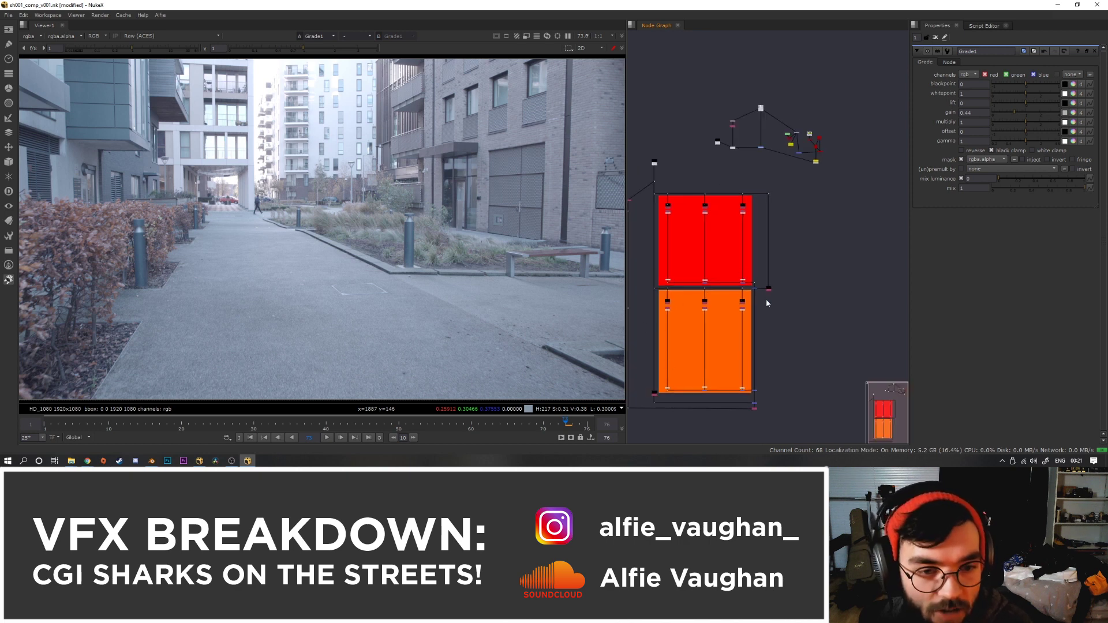
middle_drag(682, 242, 726, 288)
scroll(718, 273, up, 4)
middle_drag(684, 161, 704, 225)
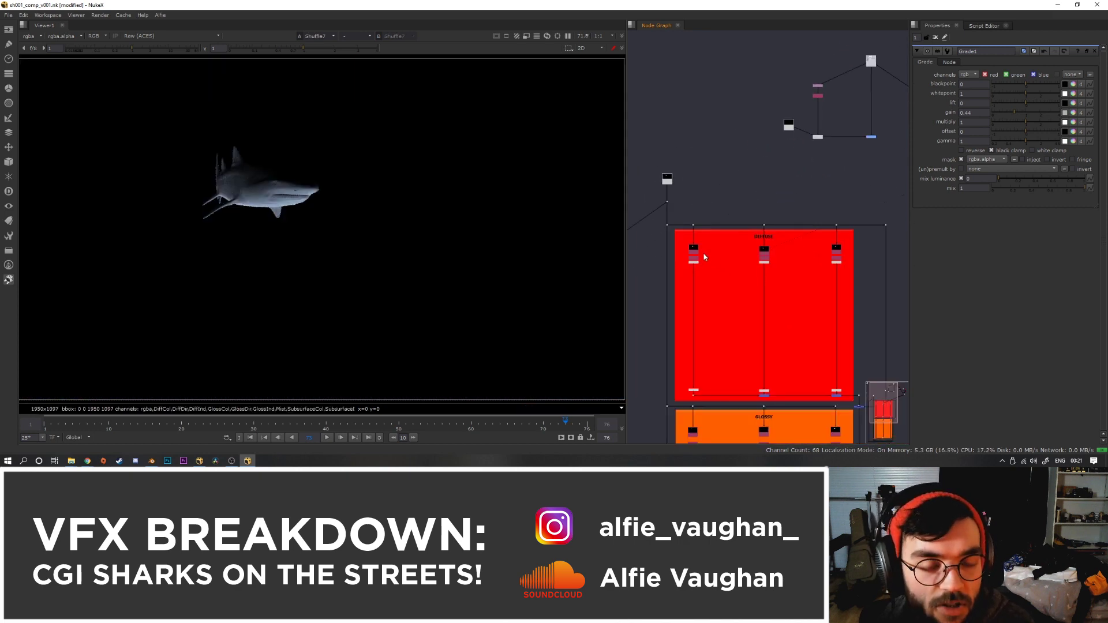
scroll(704, 257, up, 4)
middle_drag(774, 241, 754, 220)
scroll(722, 197, down, 5)
scroll(753, 309, up, 2)
middle_drag(778, 338, 759, 254)
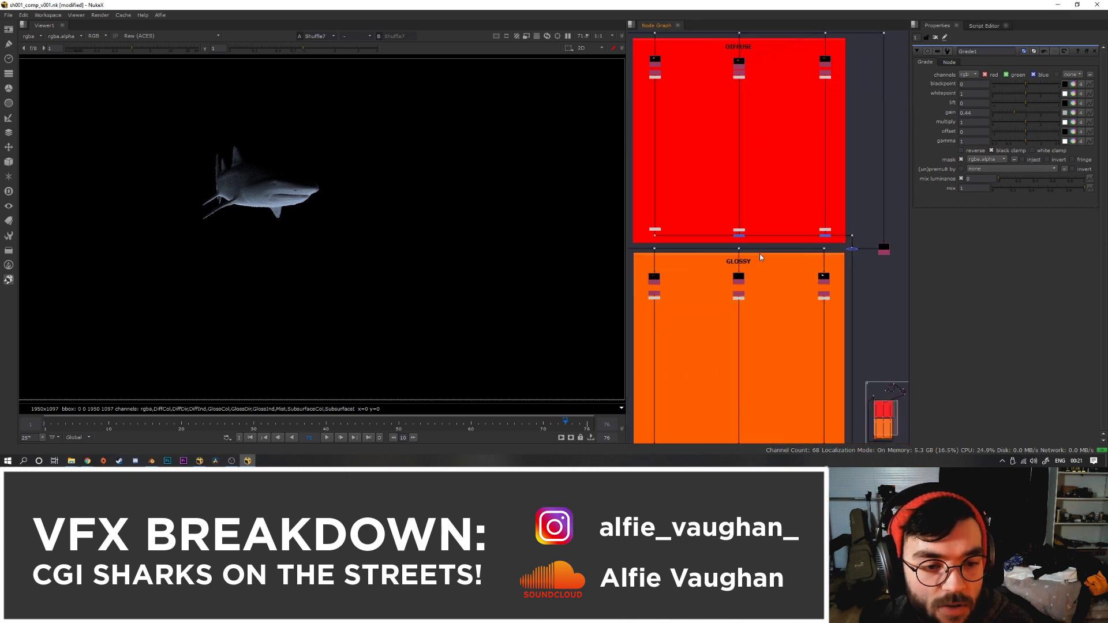
scroll(760, 254, up, 6)
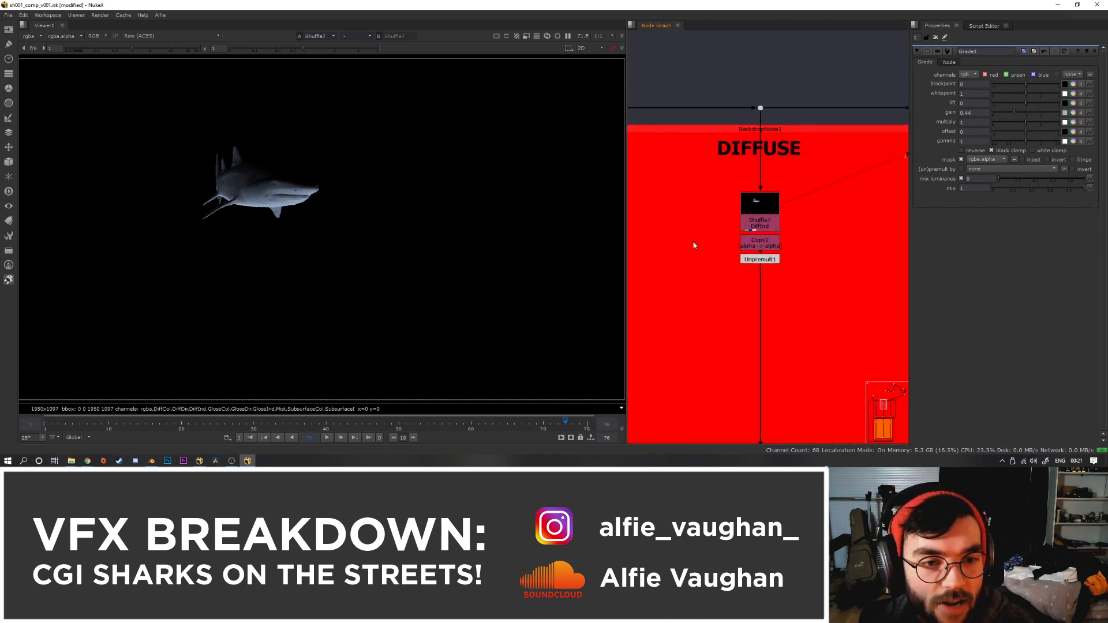
- View the Merge node that combines the shaded shark with the street plate
scroll(693, 246, down, 2)
middle_drag(836, 246, 665, 259)
scroll(739, 254, up, 4)
click(750, 227)
key(1)
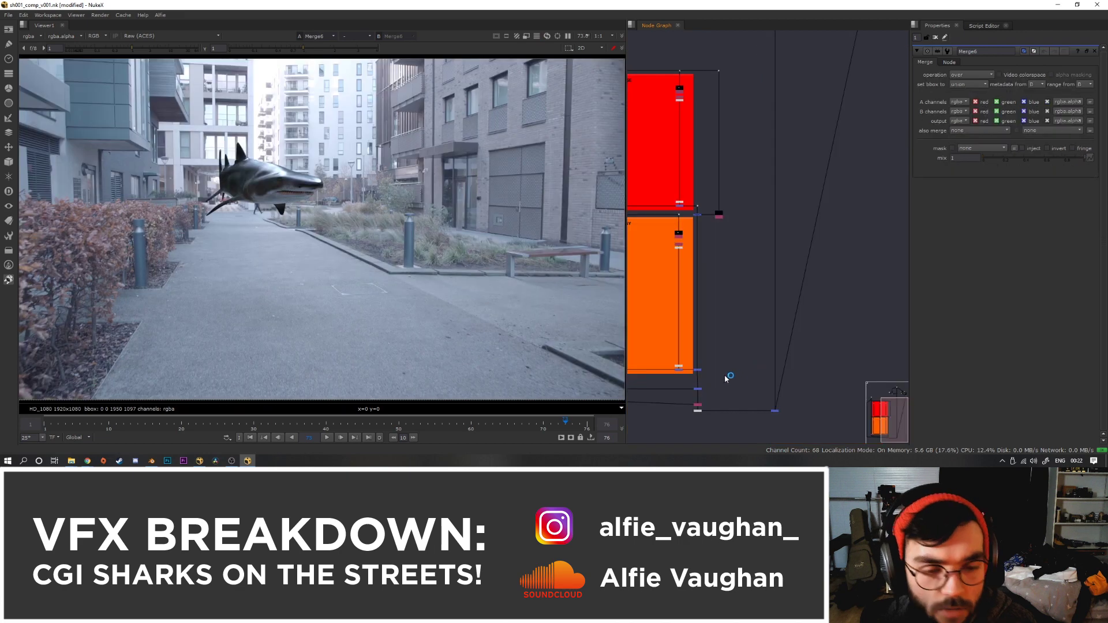
- Make room above the shark's final Copy node for a Grade with blackpoint -0.2 and whitepoint 0.85
scroll(726, 369, up, 4)
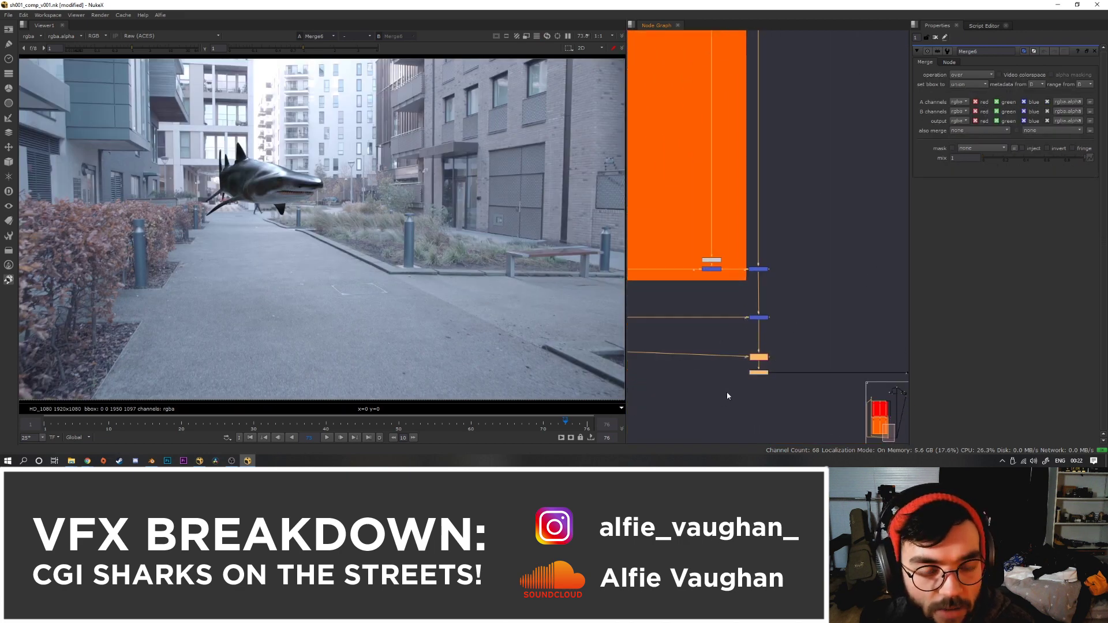
drag(758, 357, 758, 412)
click(784, 355)
click(762, 319)
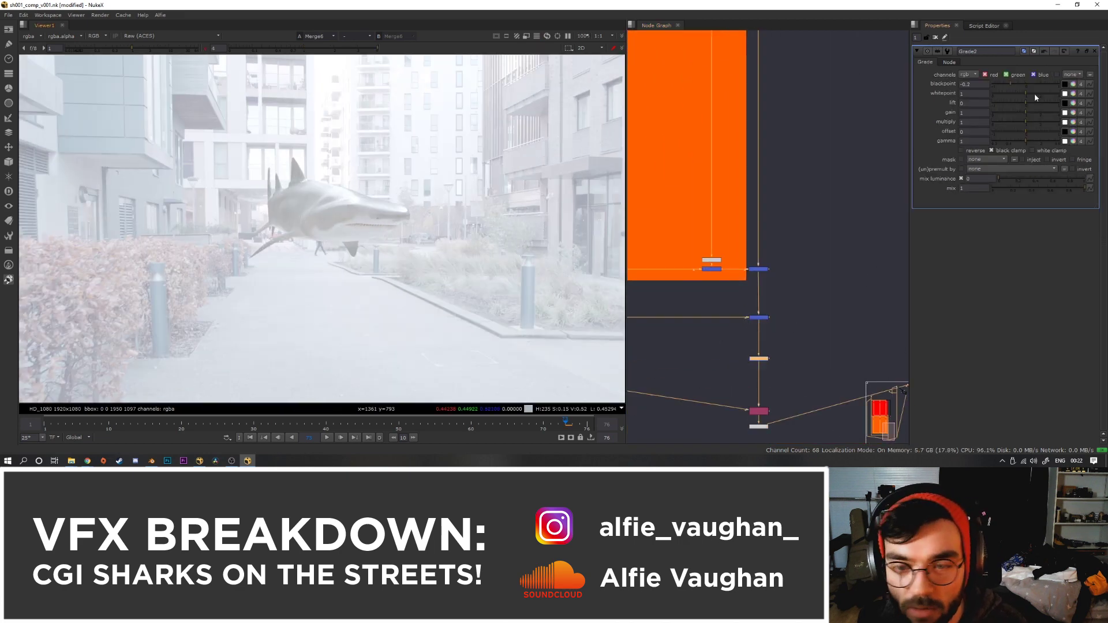
drag(1026, 93, 1017, 93)
- Add a Grade node below the glossy direct pass's Unpremult, view the pass and set the gain to 0.75
scroll(723, 268, up, 7)
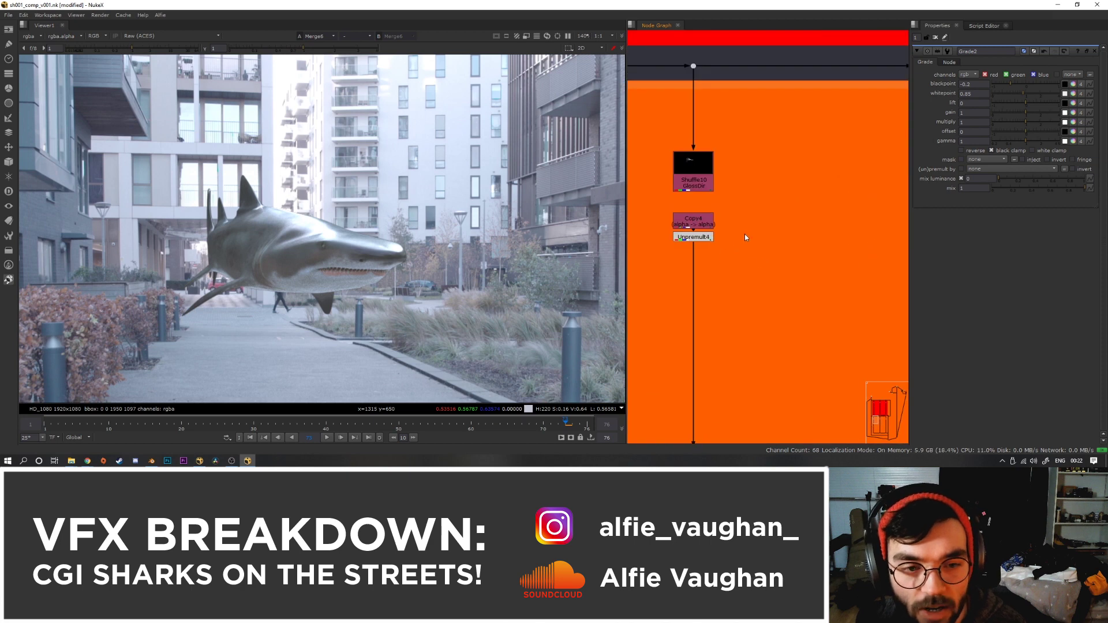
drag(755, 225, 639, 287)
key(g)
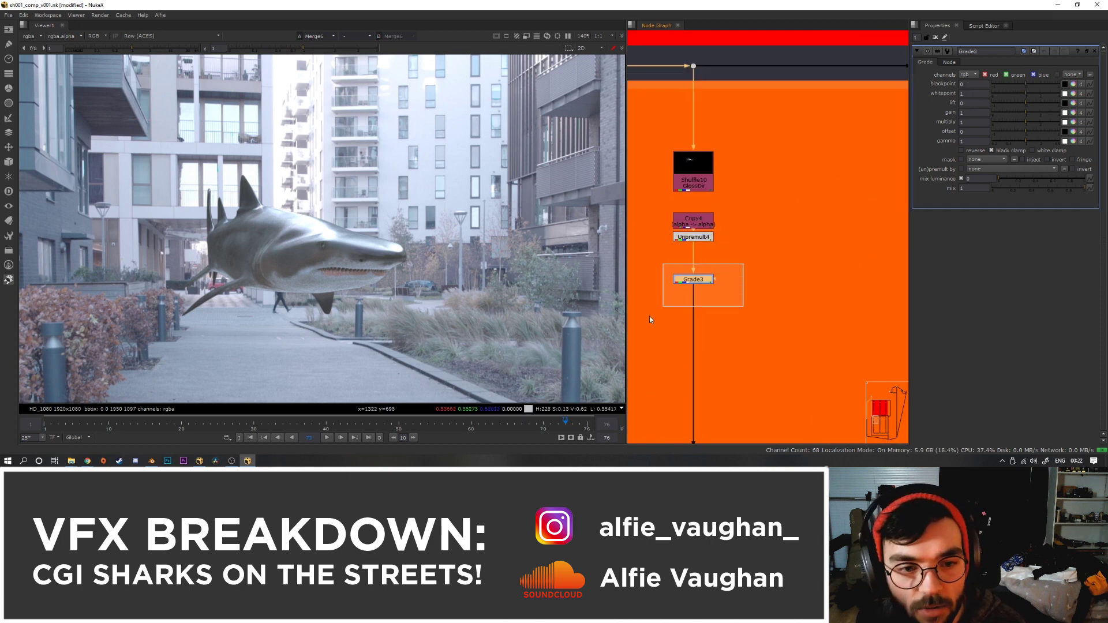
key(1)
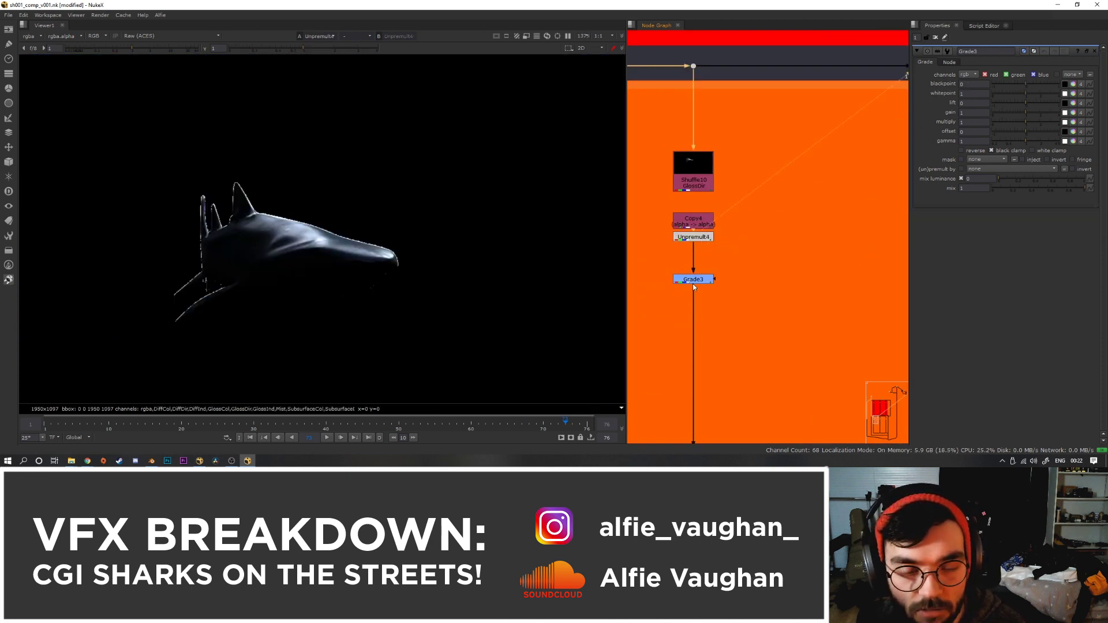
click(692, 283)
key(1)
drag(692, 282, 693, 279)
drag(1025, 113, 1019, 114)
- Check the shark against the street plate and add a ColorCorrect node below the Grade in the last Diffuse pass
scroll(767, 236, down, 5)
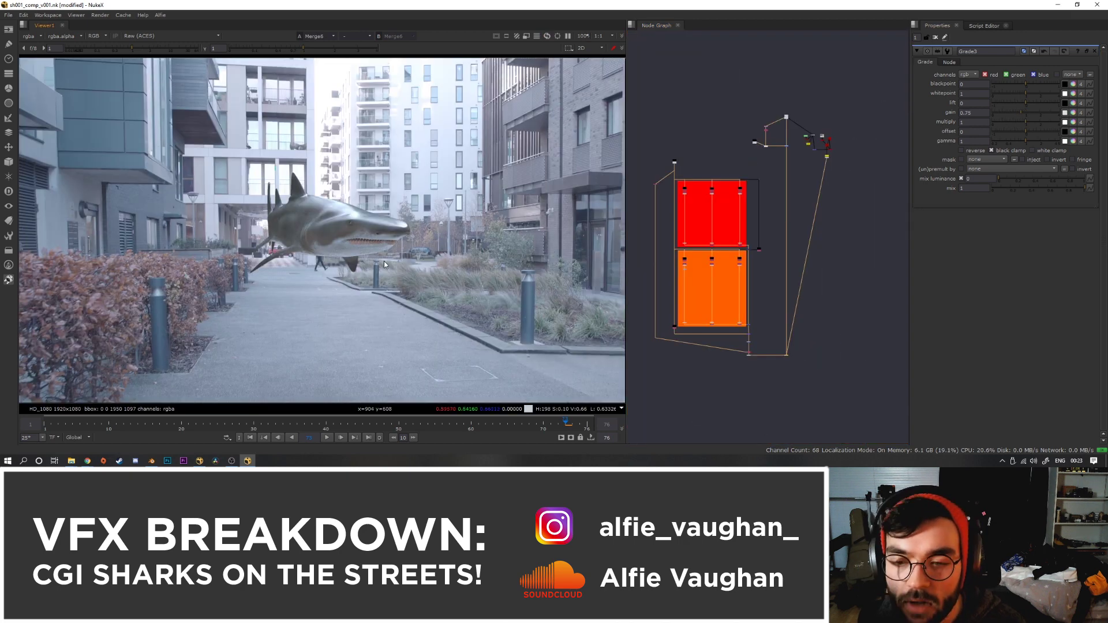
scroll(383, 257, up, 3)
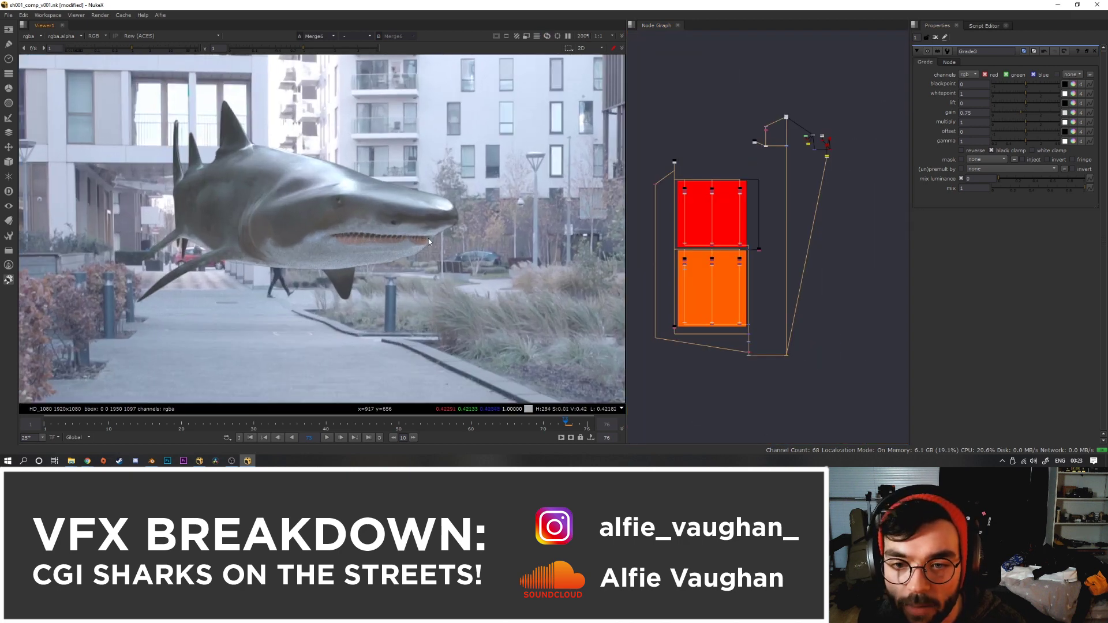
scroll(369, 211, down, 2)
middle_drag(394, 244, 363, 197)
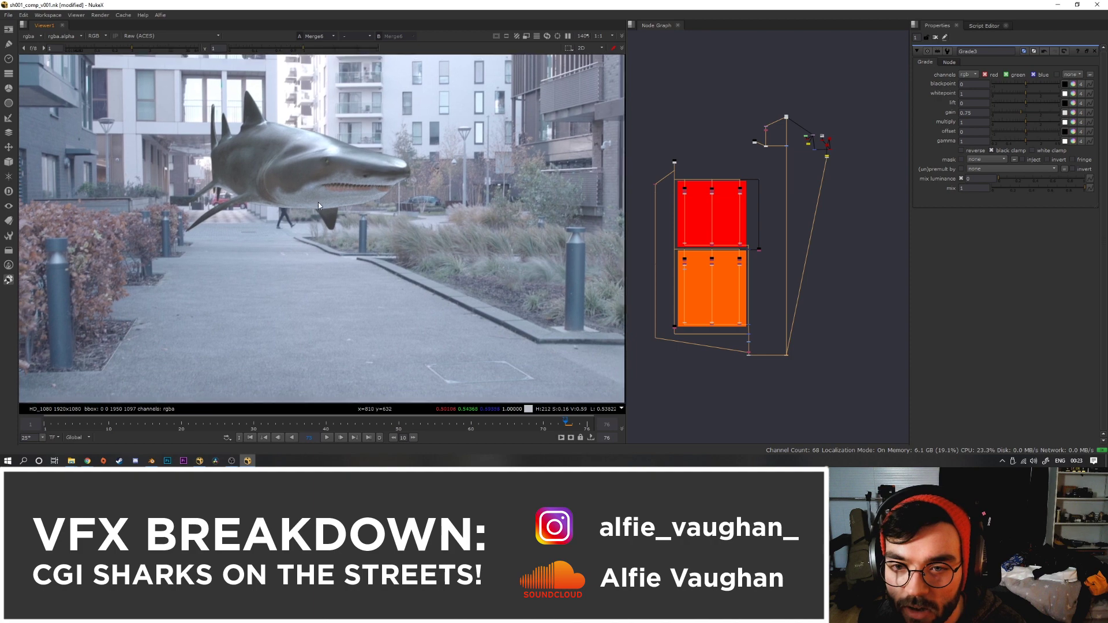
scroll(337, 200, up, 3)
scroll(368, 214, down, 3)
middle_drag(657, 209, 707, 266)
scroll(728, 258, up, 4)
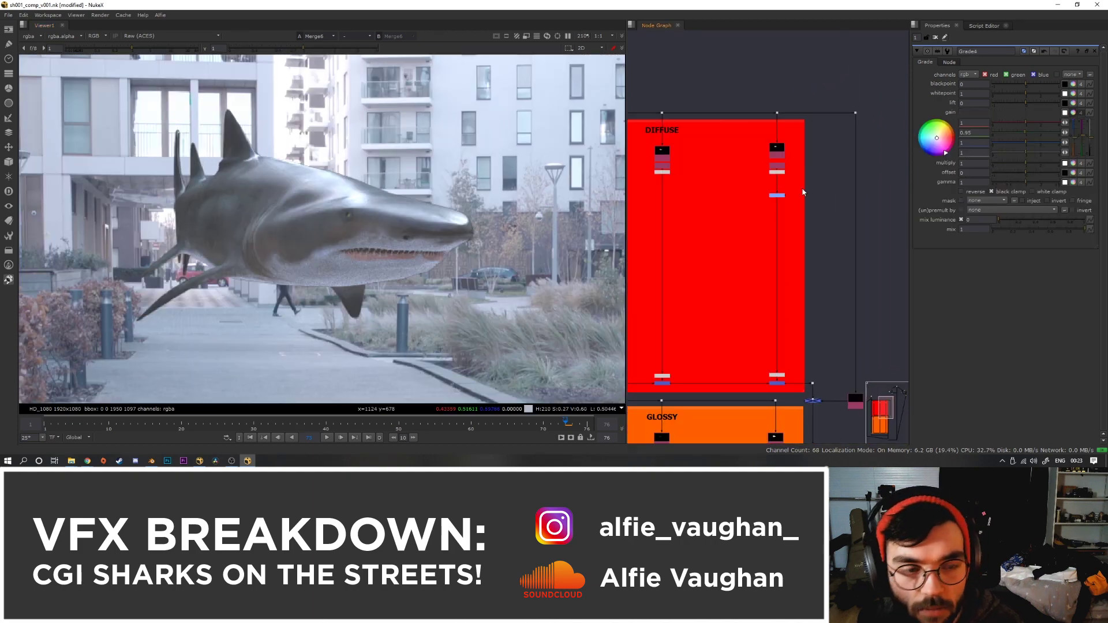
key(c)
drag(776, 207, 780, 219)
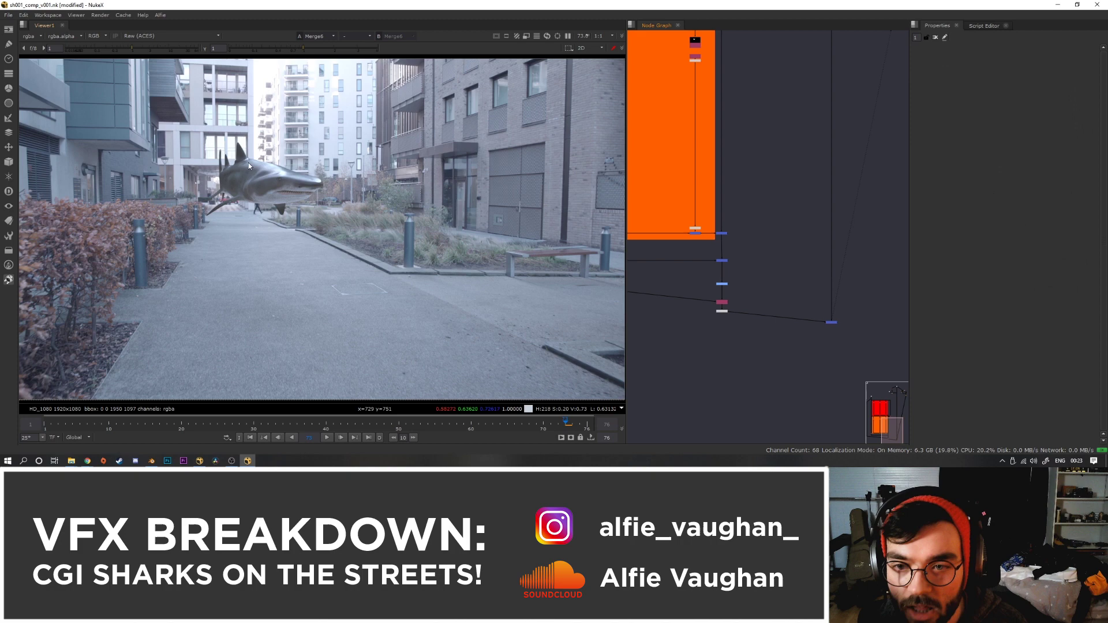
- Add a Soften node directly below the shark's final Premult and set its amount to 0.2
scroll(358, 176, up, 3)
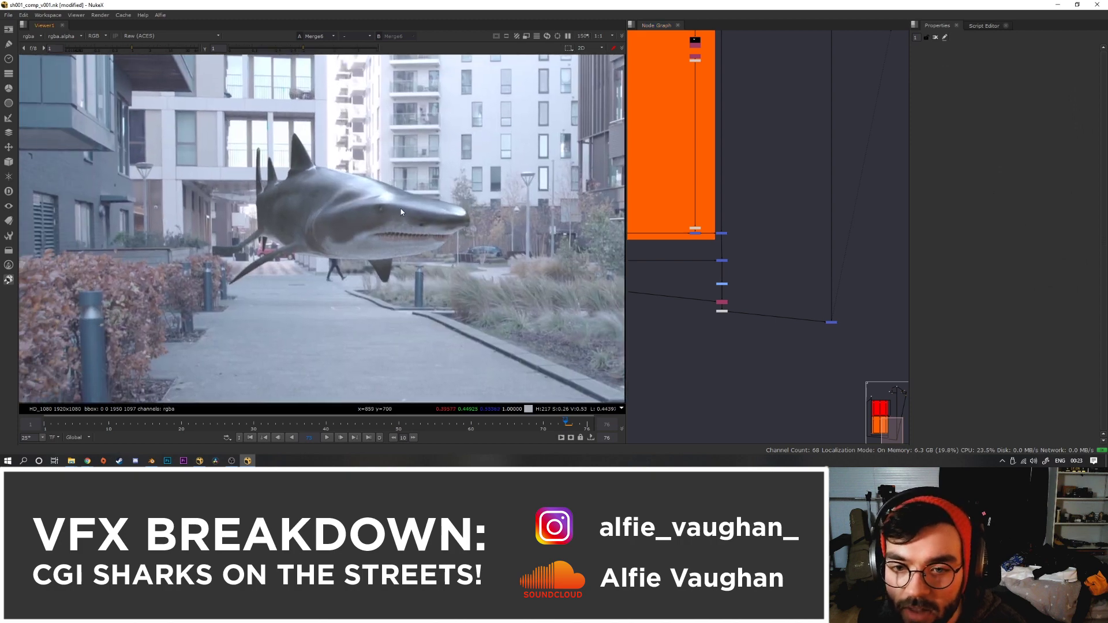
middle_drag(704, 306, 705, 269)
scroll(762, 312, up, 4)
scroll(743, 290, down, 4)
drag(809, 292, 813, 317)
key(Tab)
text(soften)
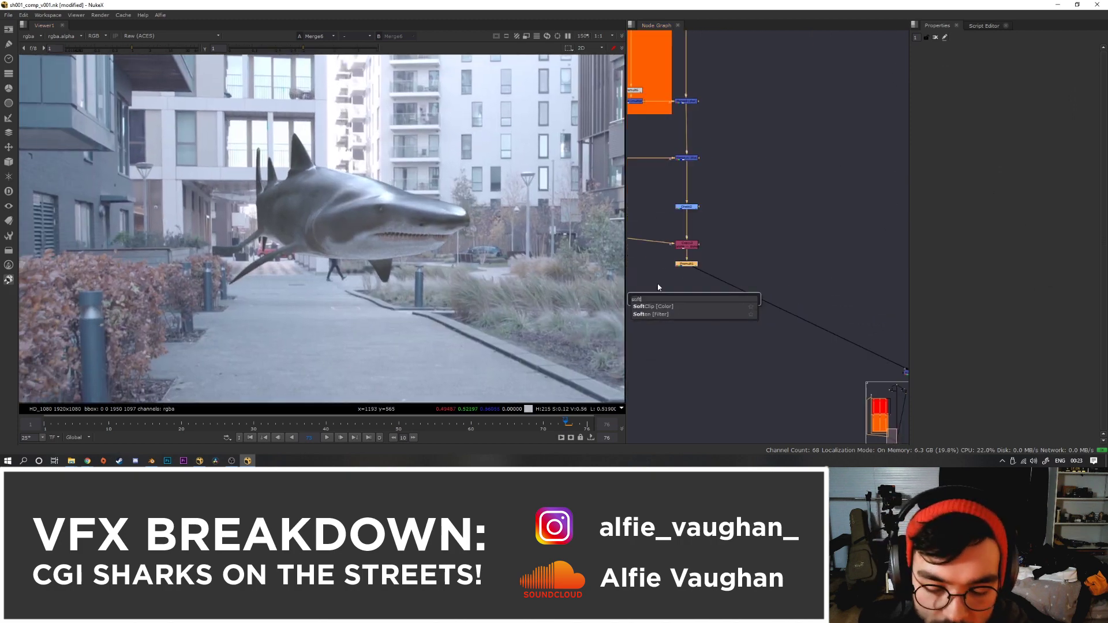
key(Return)
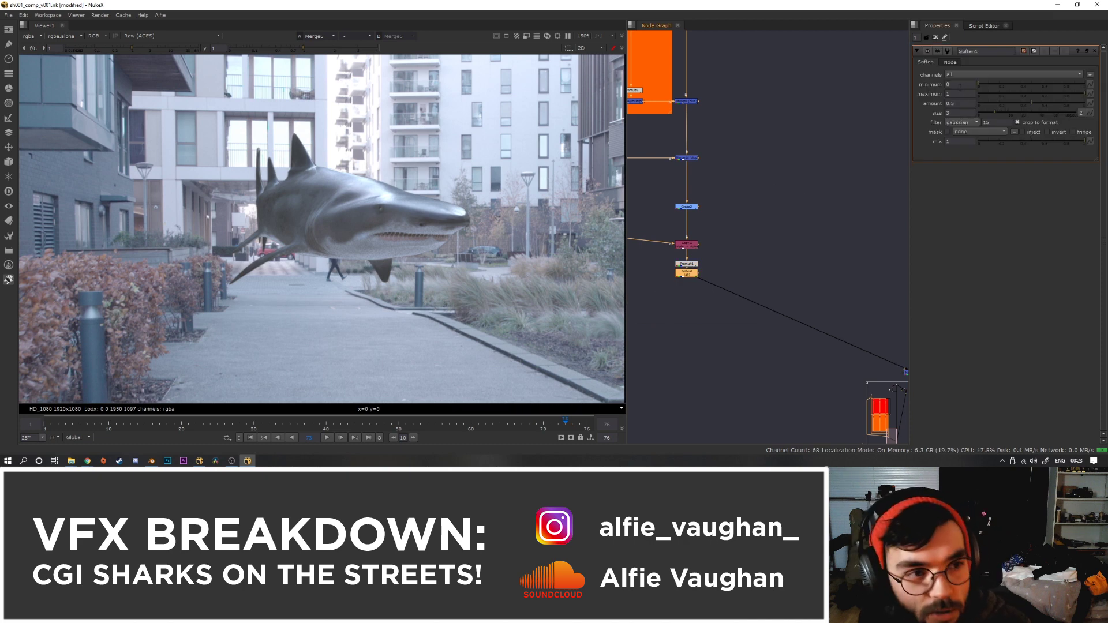
drag(959, 103, 890, 99)
text(.0)
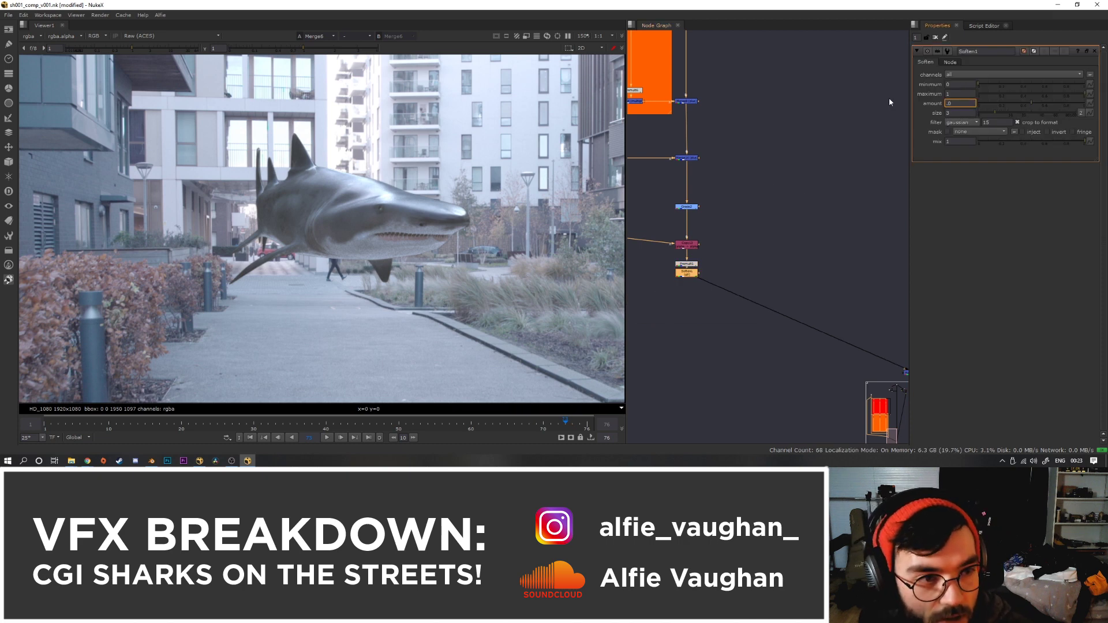
- Insert an EdgeBlur node between the Premult and the Soften node and set its size to 1.8
key(Tab)
text(edge)
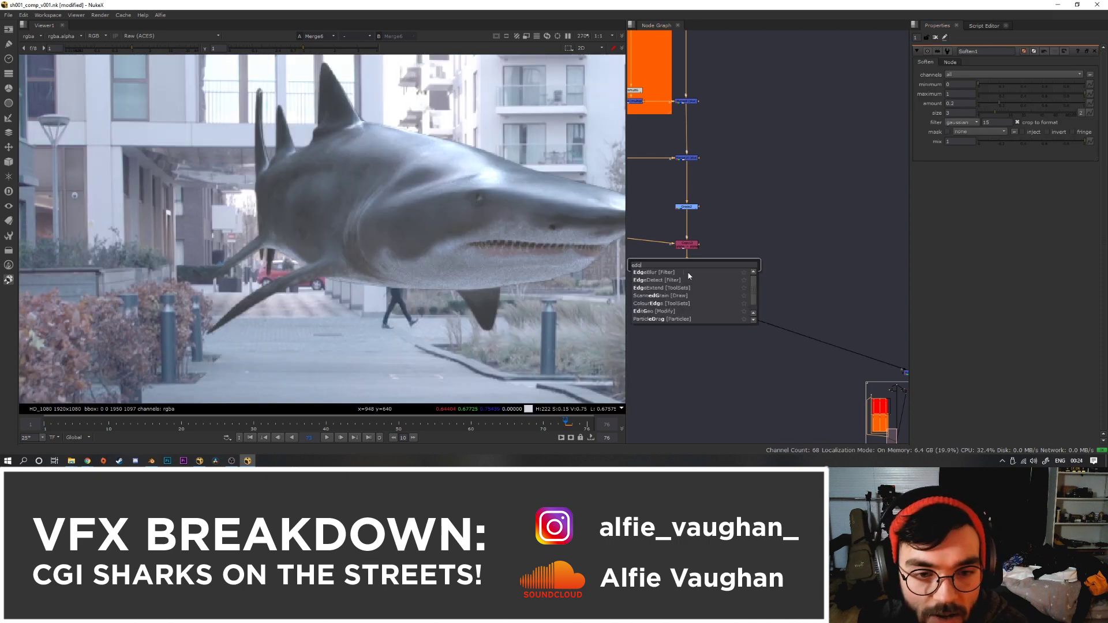
key(Return)
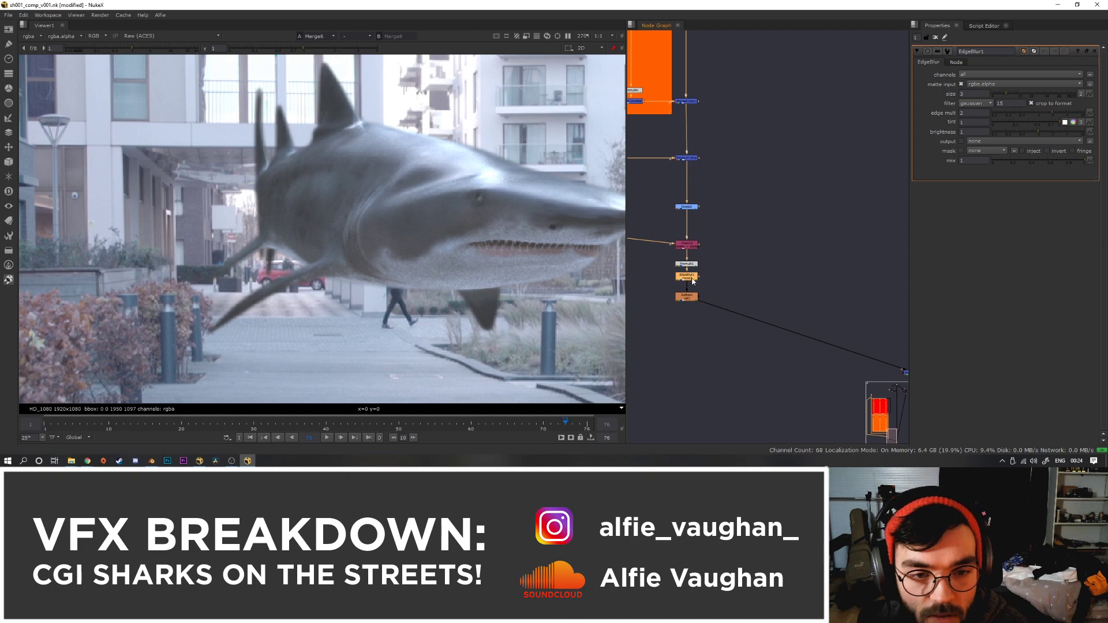
scroll(579, 270, up, 3)
middle_drag(579, 270, 503, 268)
drag(1006, 93, 1001, 94)
- Add a Defocus node directly below the Soften node in the shark's branch
key(f)
click(690, 296)
key(Tab)
text(def)
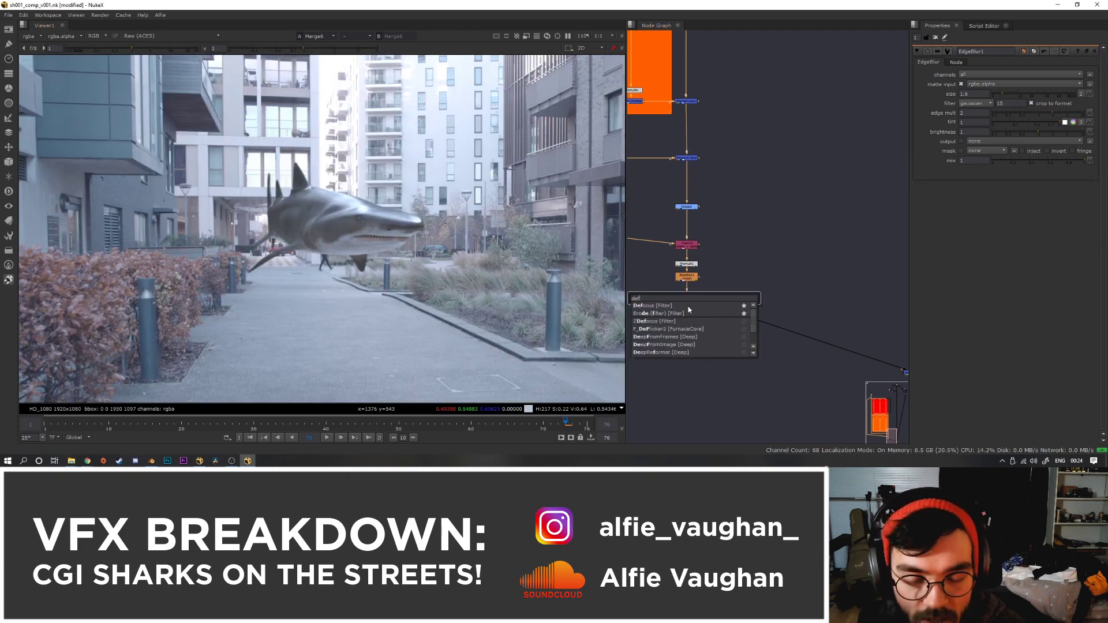
key(Return)
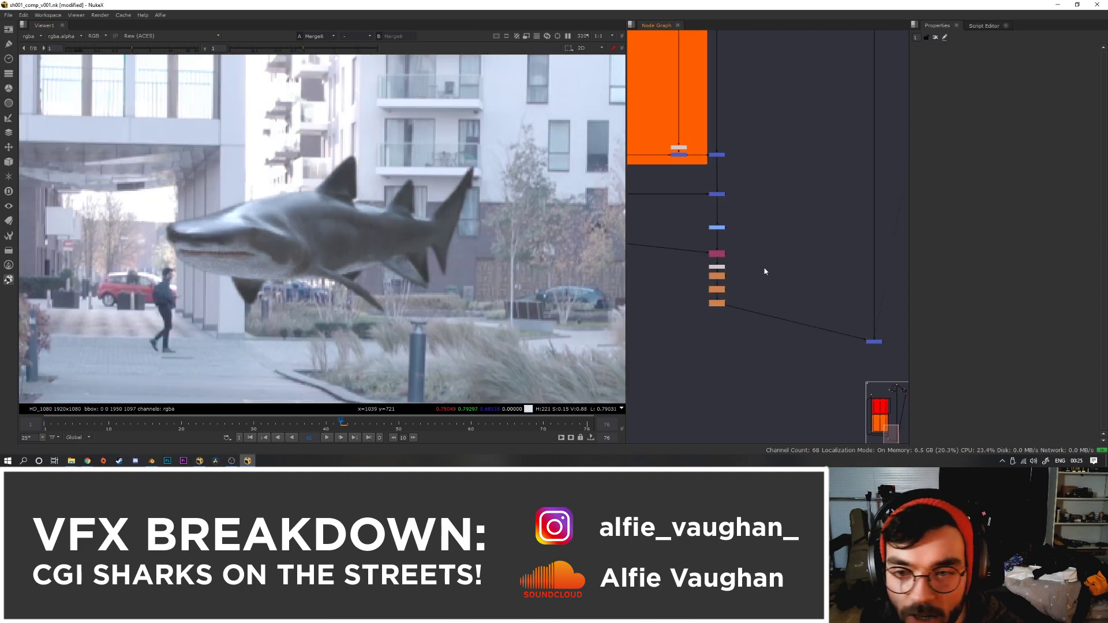
- Inspect the shark's edges against the bright background and add a LightWrap node using the defocused shark and the street plate
scroll(323, 195, down, 2)
scroll(282, 204, up, 5)
drag(273, 118, 312, 169)
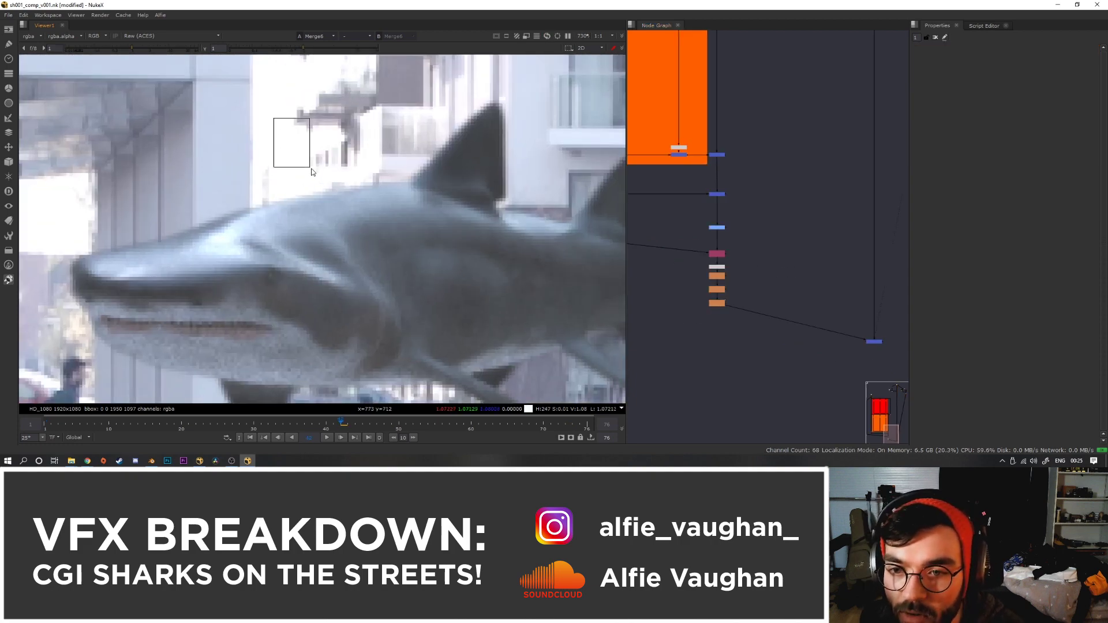
scroll(311, 172, down, 4)
key(Tab)
text(li)
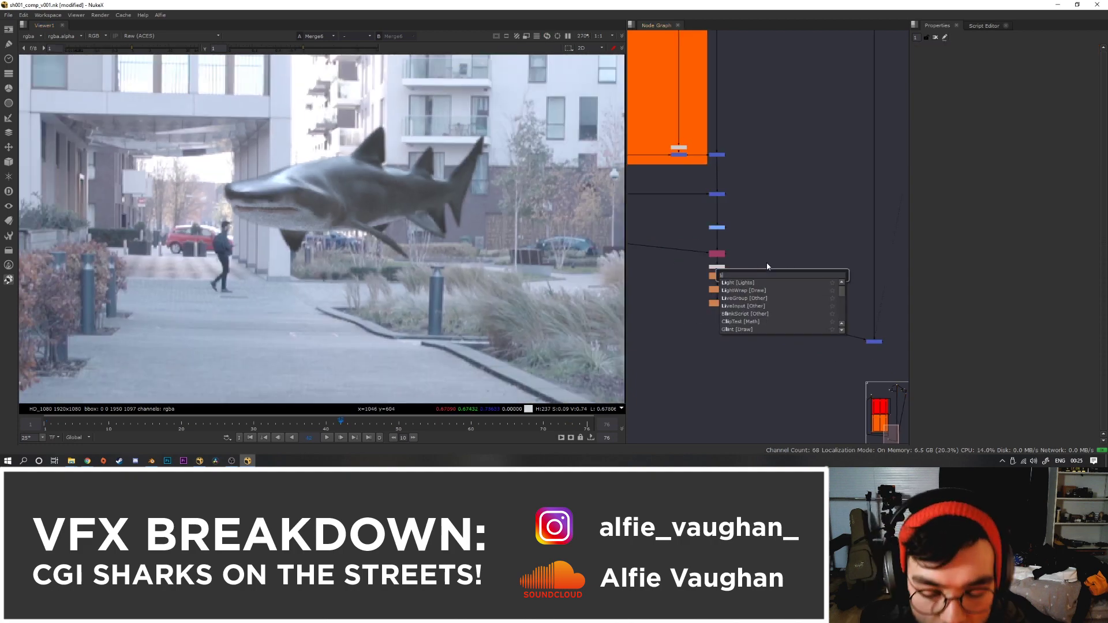
text(ghtw)
key(Return)
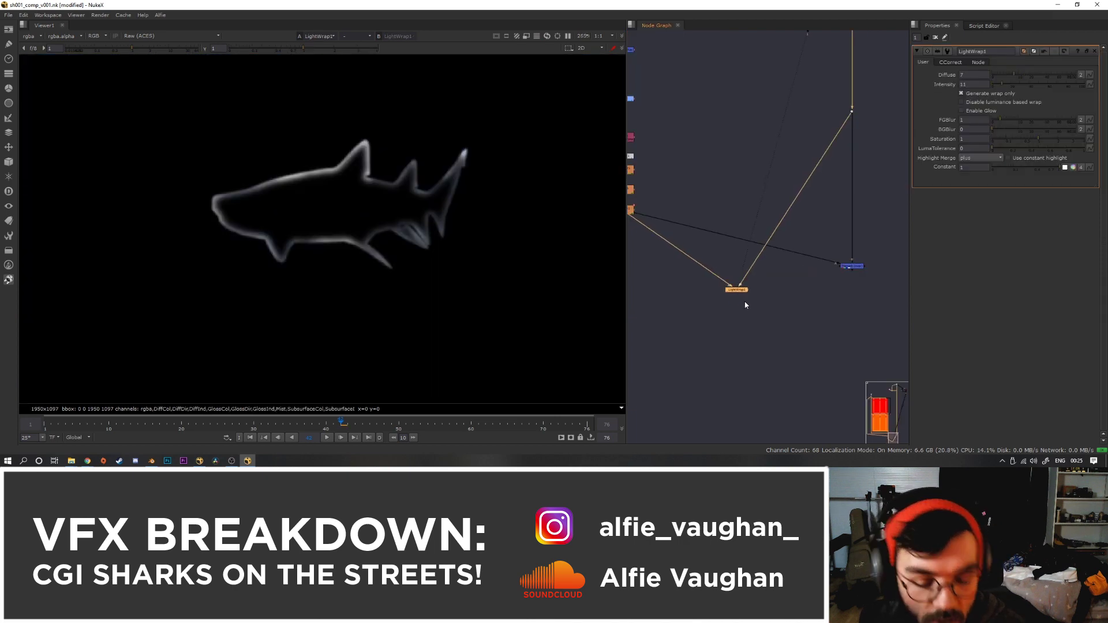
- Merge the LightWrap onto the defocused shark with the plus operation and a mix of 0.08
drag(738, 290, 640, 272)
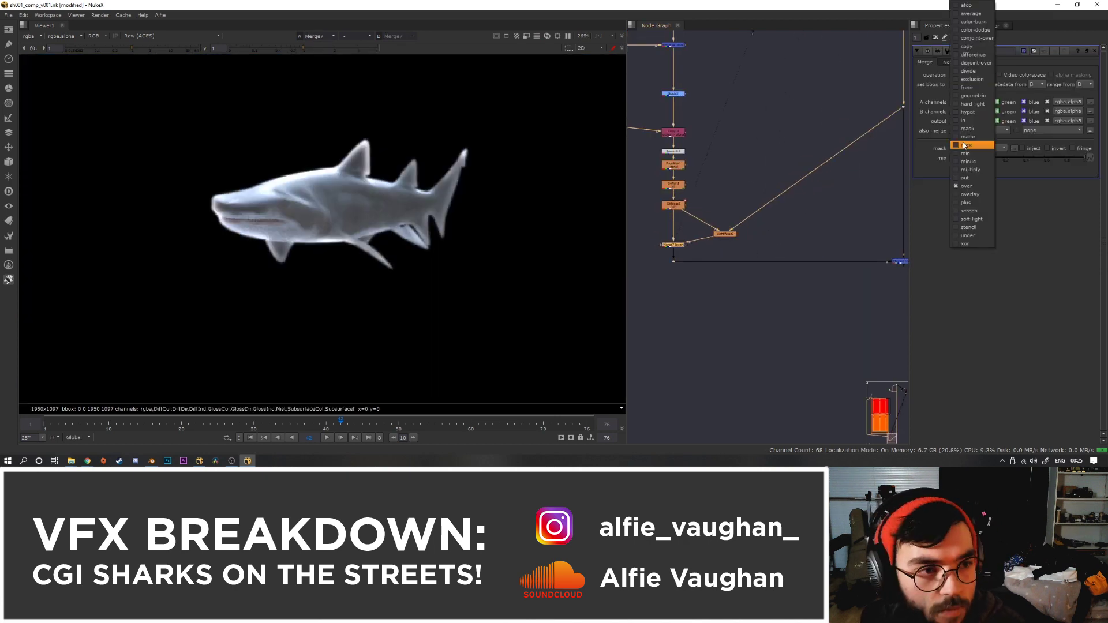
click(981, 144)
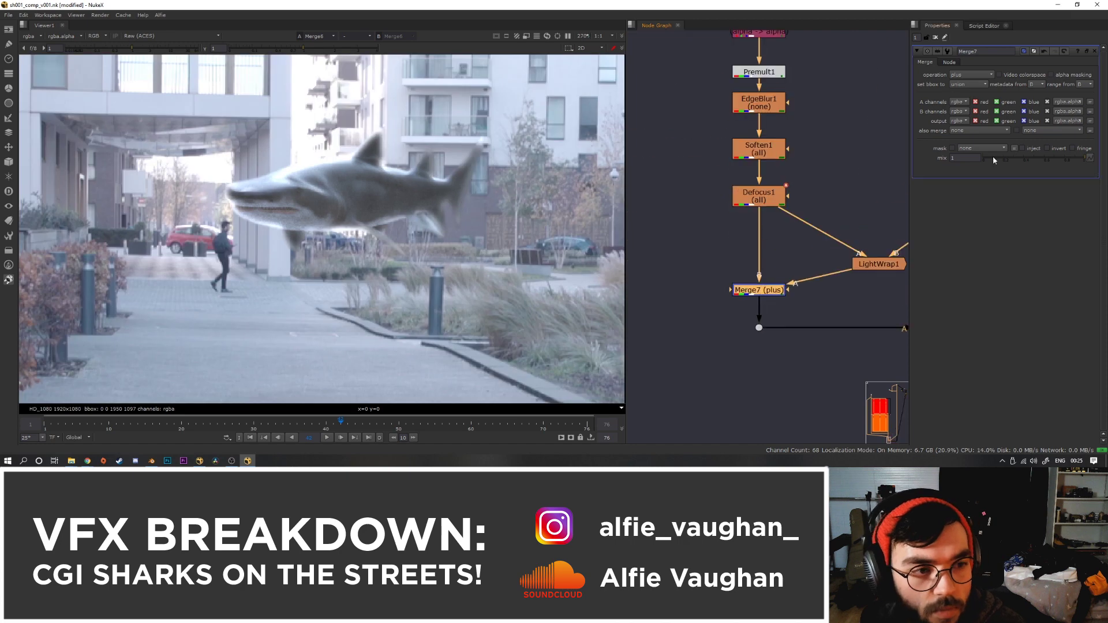
drag(978, 162, 999, 162)
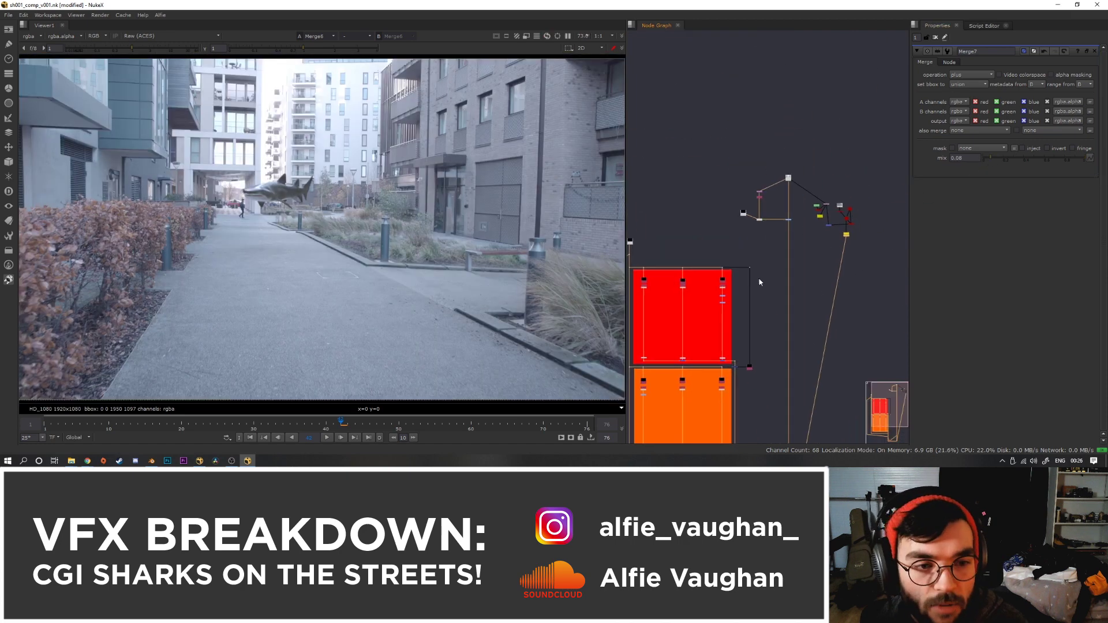
- Insert a node between the shark's output dot and the final Merge, fed by the branch beside the street plate
scroll(773, 193, down, 2)
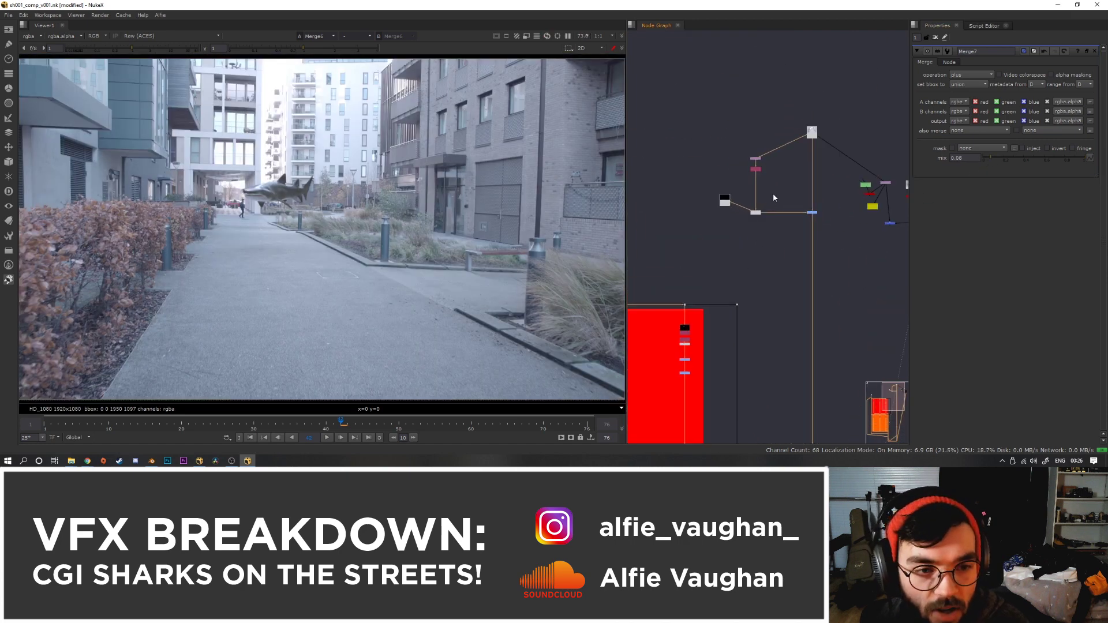
scroll(783, 272, down, 5)
middle_drag(791, 377, 754, 267)
scroll(760, 277, up, 6)
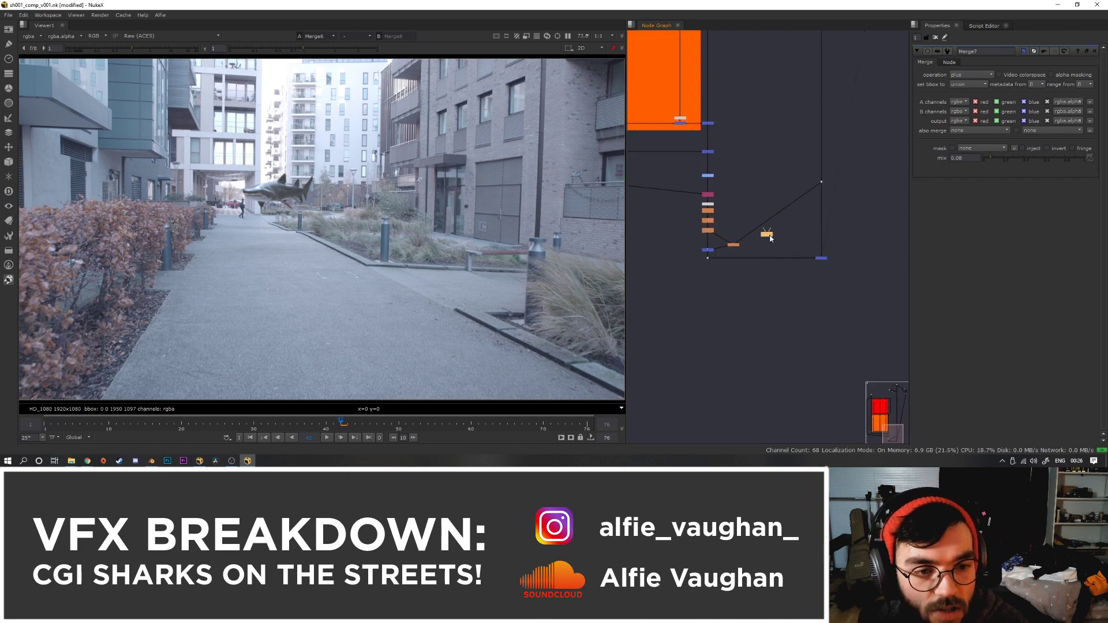
drag(769, 238, 731, 246)
scroll(729, 243, down, 4)
middle_drag(728, 398, 757, 317)
scroll(757, 317, up, 1)
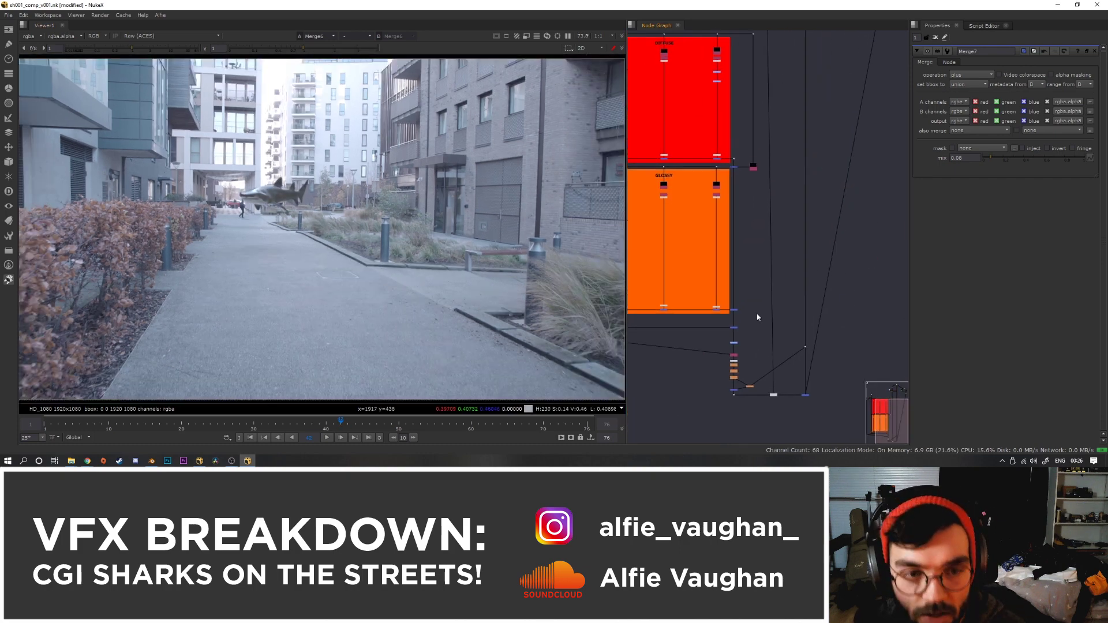
scroll(758, 317, down, 2)
scroll(773, 309, up, 2)
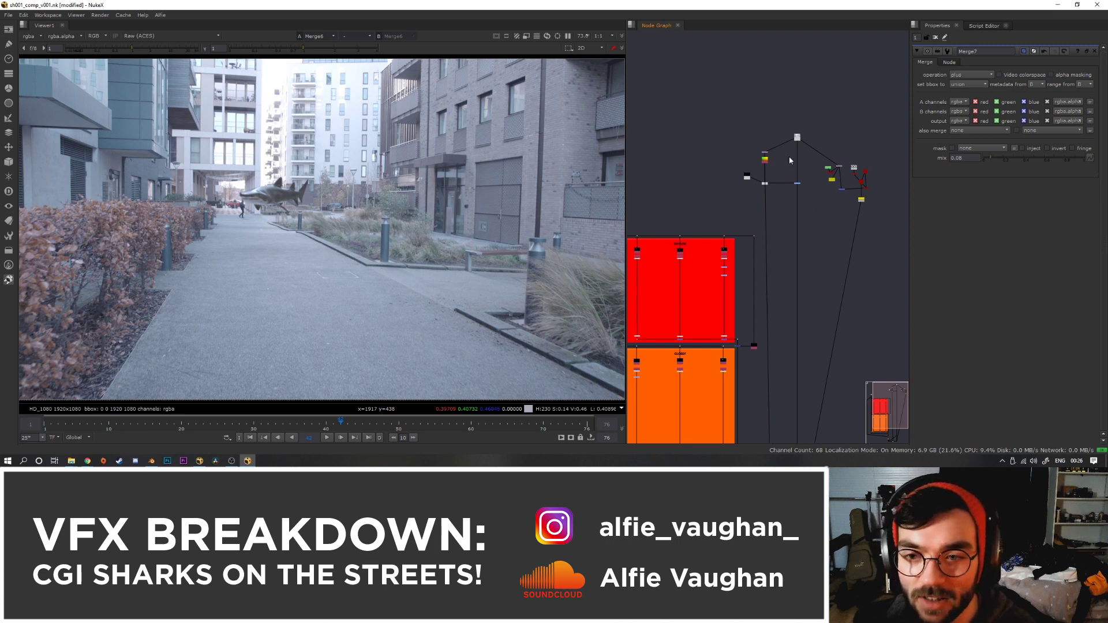
scroll(793, 274, down, 4)
scroll(736, 297, up, 2)
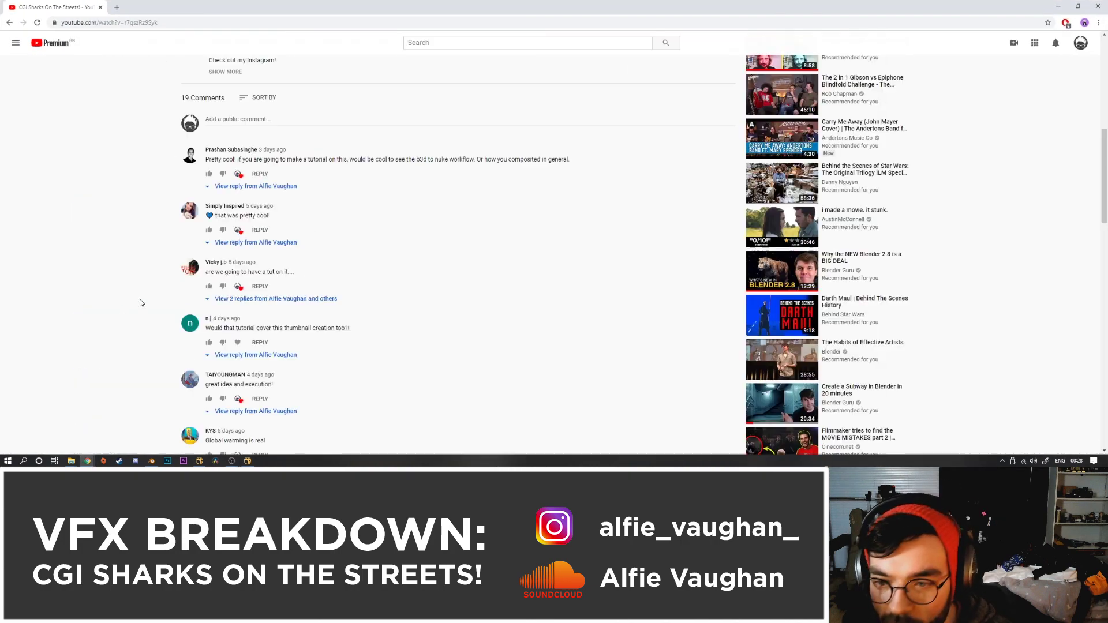
- Highlight the YouTube comment asking whether the tutorial covers thumbnail creation
triple_click(256, 328)
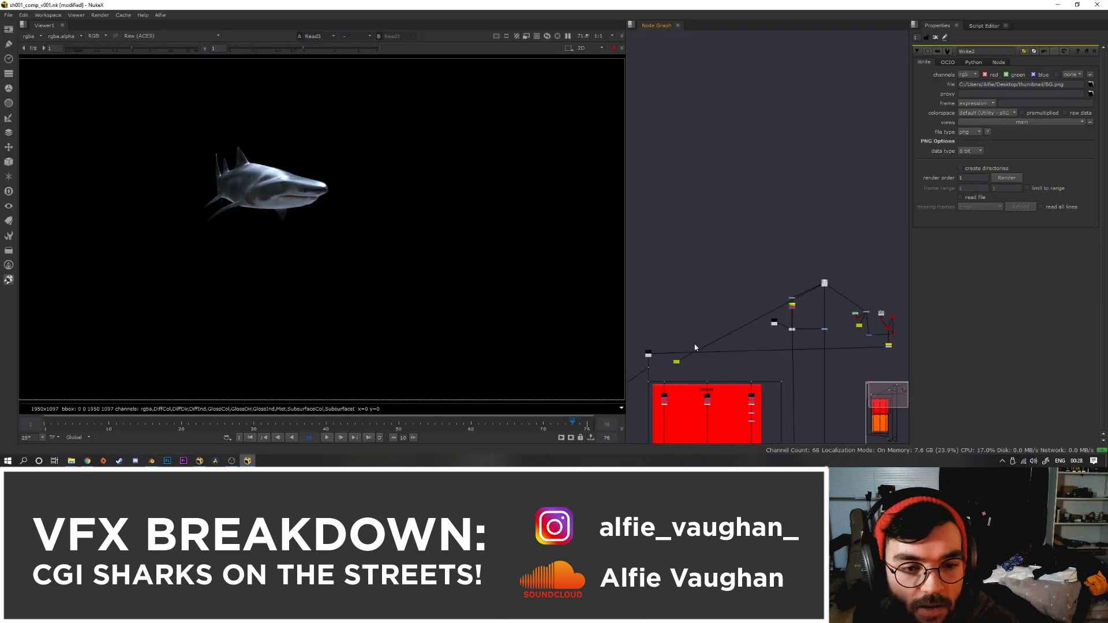
- Switch to NukeX, select the shark render's Read node and view the street plate's Read node
key(alt+Tab)
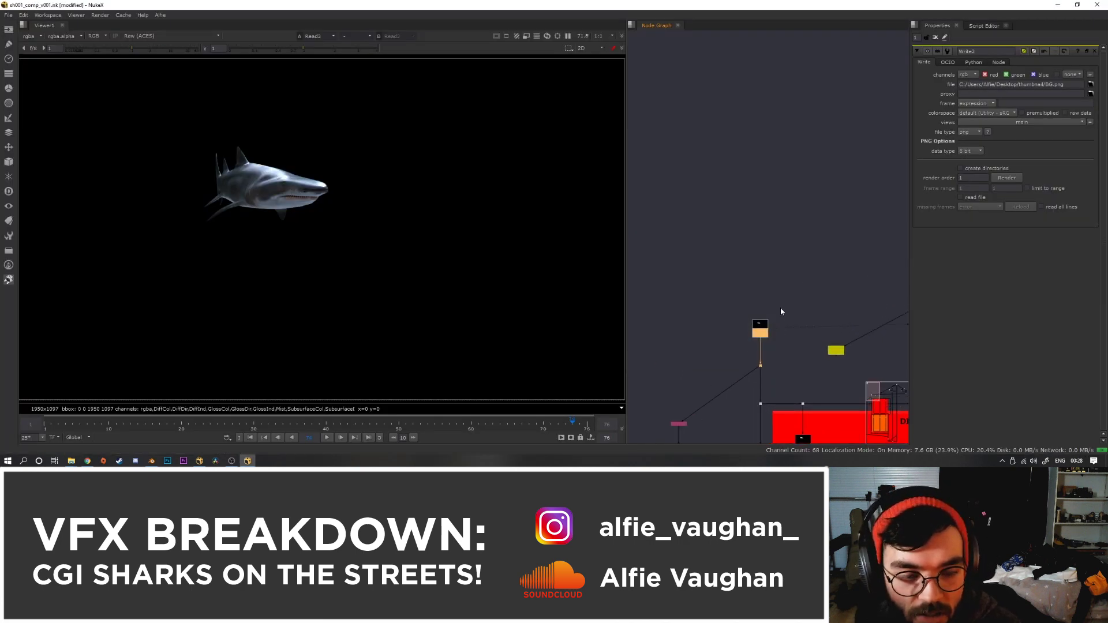
click(757, 335)
scroll(765, 313, down, 5)
middle_drag(903, 260, 811, 272)
scroll(814, 272, up, 5)
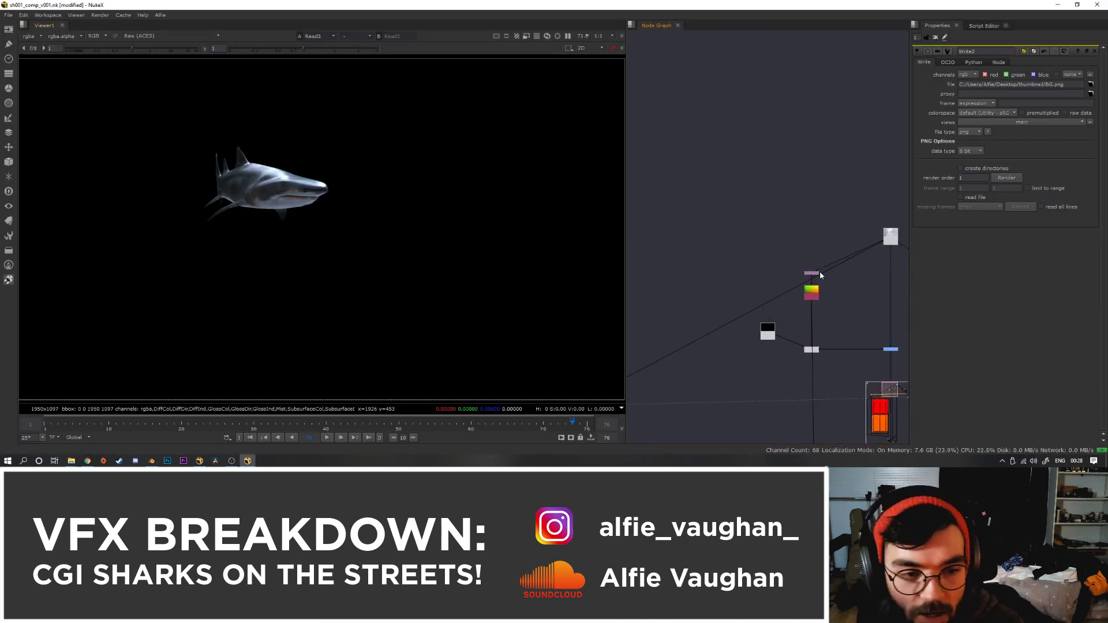
middle_drag(890, 227, 771, 288)
click(770, 297)
key(1)
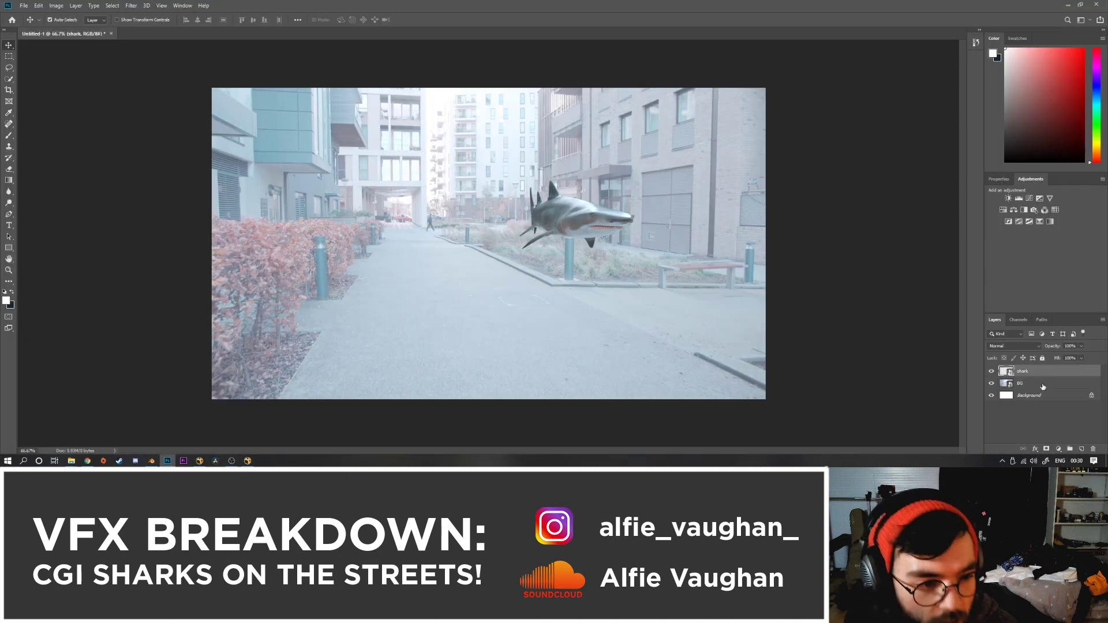
- In Photoshop, apply Curves to the BG layer, and enlarge and reposition the shark layer over the street
click(1043, 385)
key(ctrl+m)
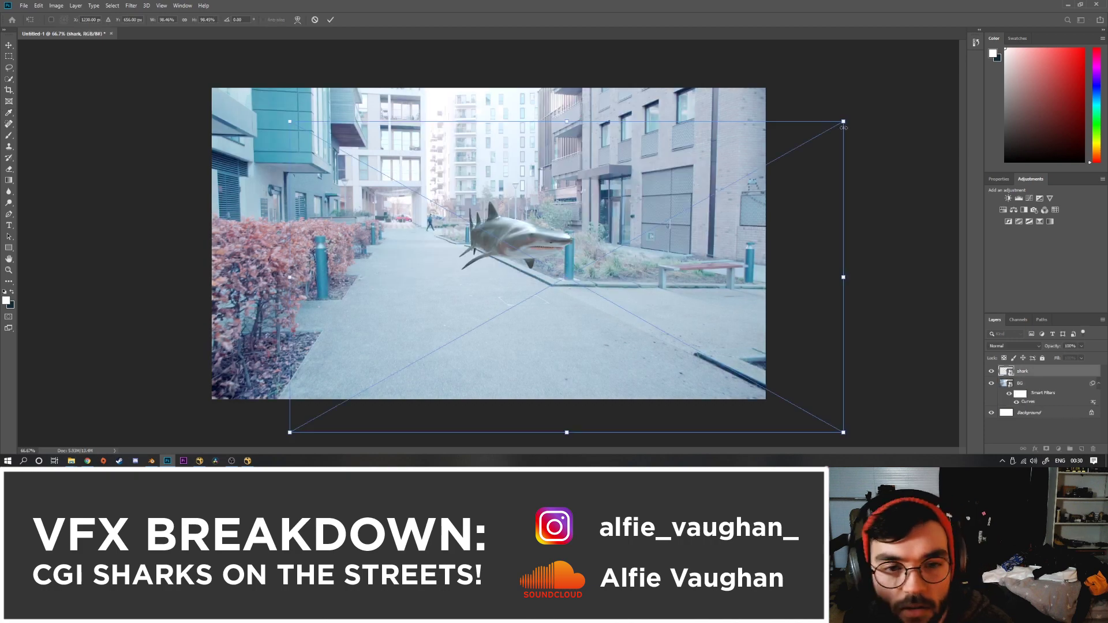
drag(843, 127, 891, 95)
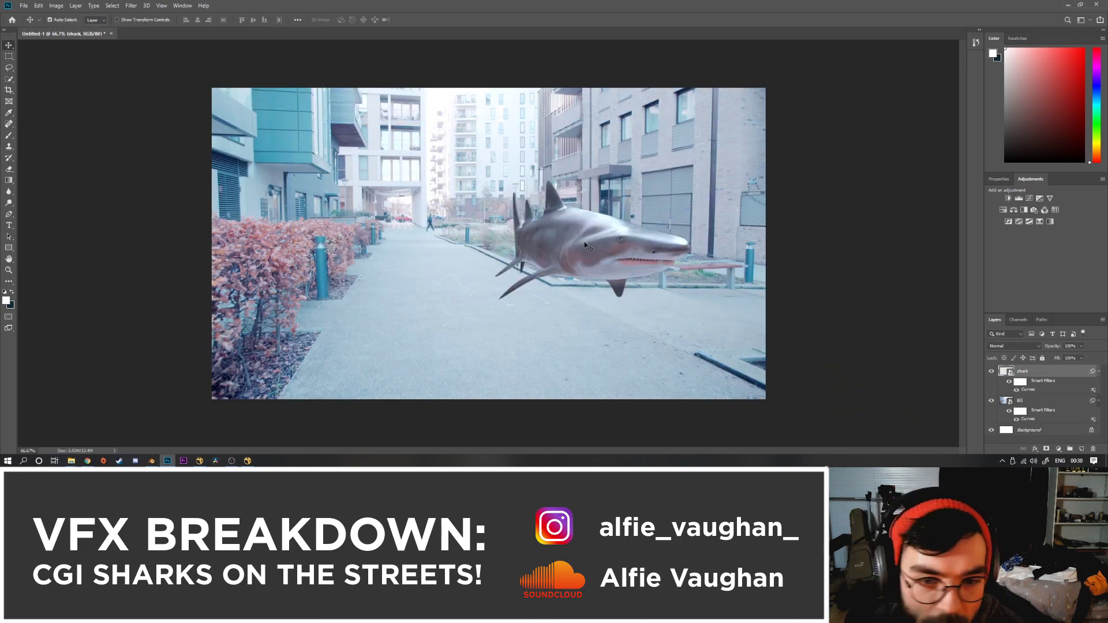
drag(604, 252, 591, 245)
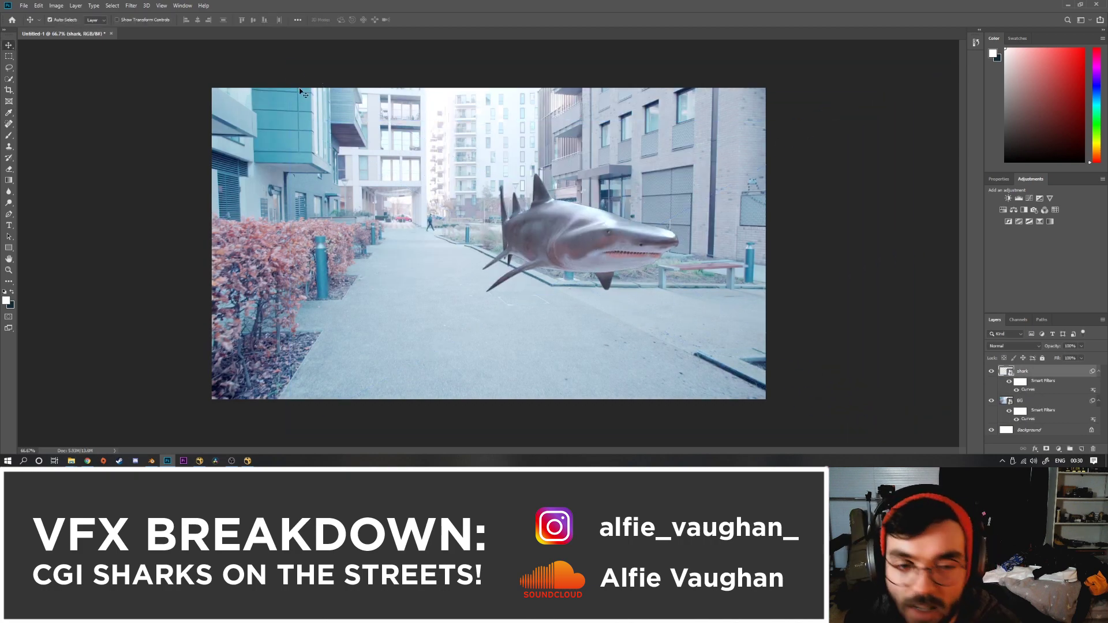
- Outline the shark layer with a white 12 px outside stroke and shift the shark slightly to the right
click(39, 5)
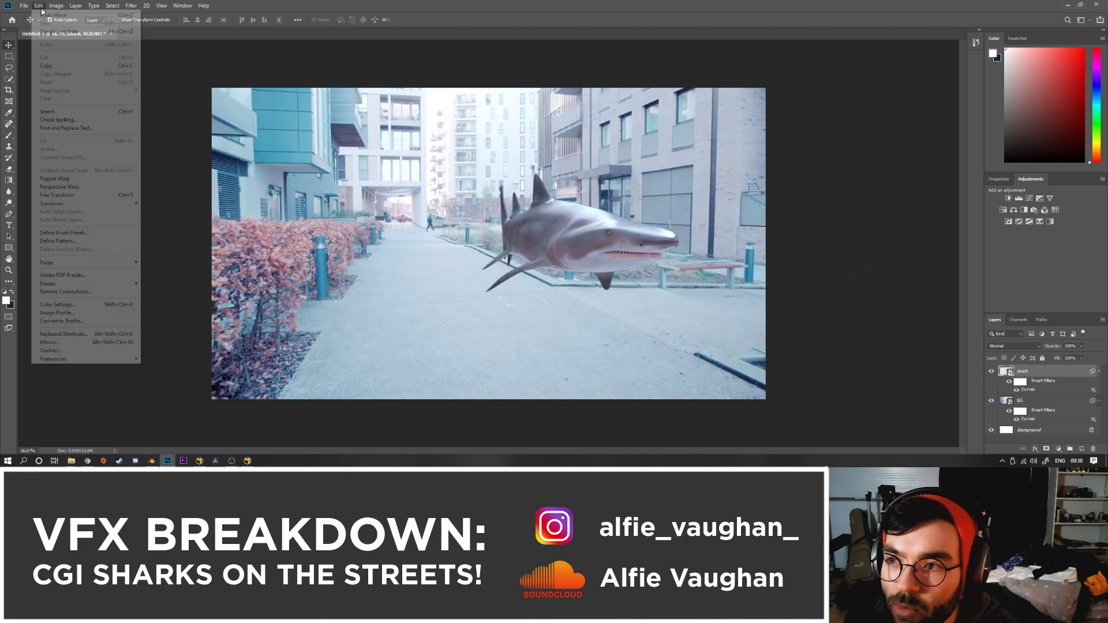
click(63, 150)
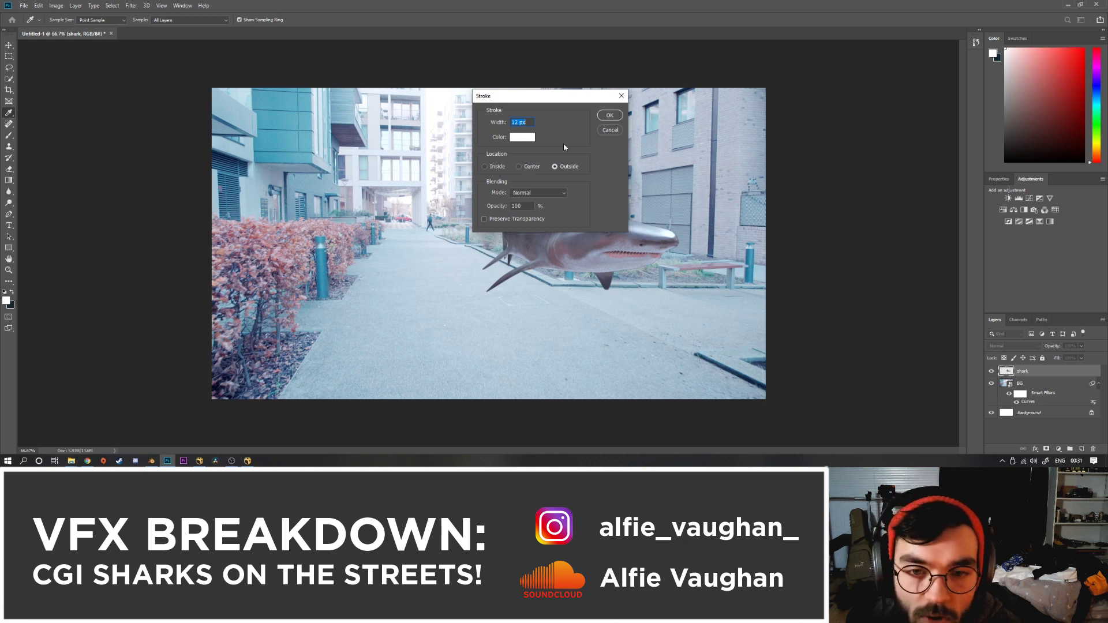
click(615, 117)
mouse_move(606, 253)
mouse_down()
mouse_move(507, 307)
mouse_move(657, 240)
mouse_move(640, 251)
mouse_up()
- Add the white title text "CGI SHARKS ON THE STREETS" beside the shark
key(t)
drag(271, 158, 514, 369)
text(CGI SHARKS)
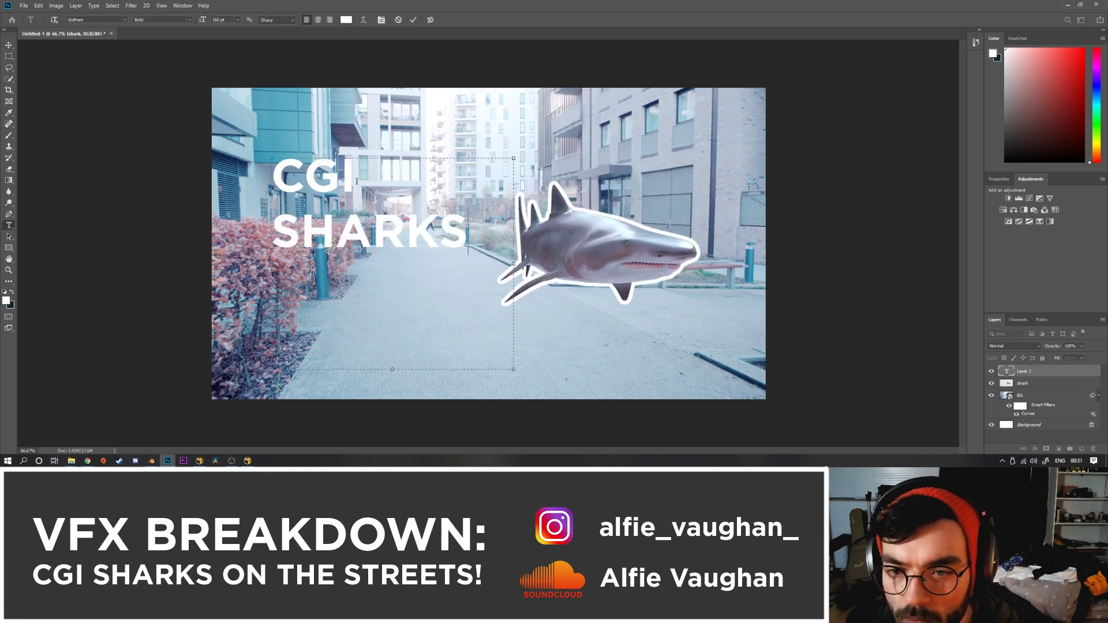
text( ON THE STREET)
- Add a drop shadow to the title layer and rotate its angle so the shadow falls to the lower right
click(1034, 449)
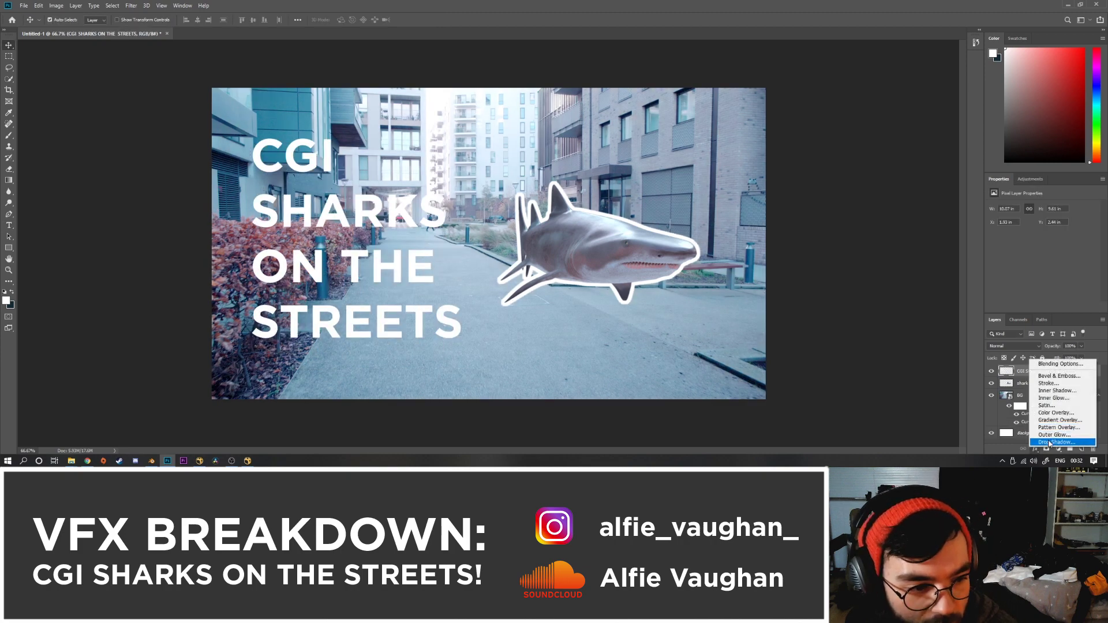
click(1049, 442)
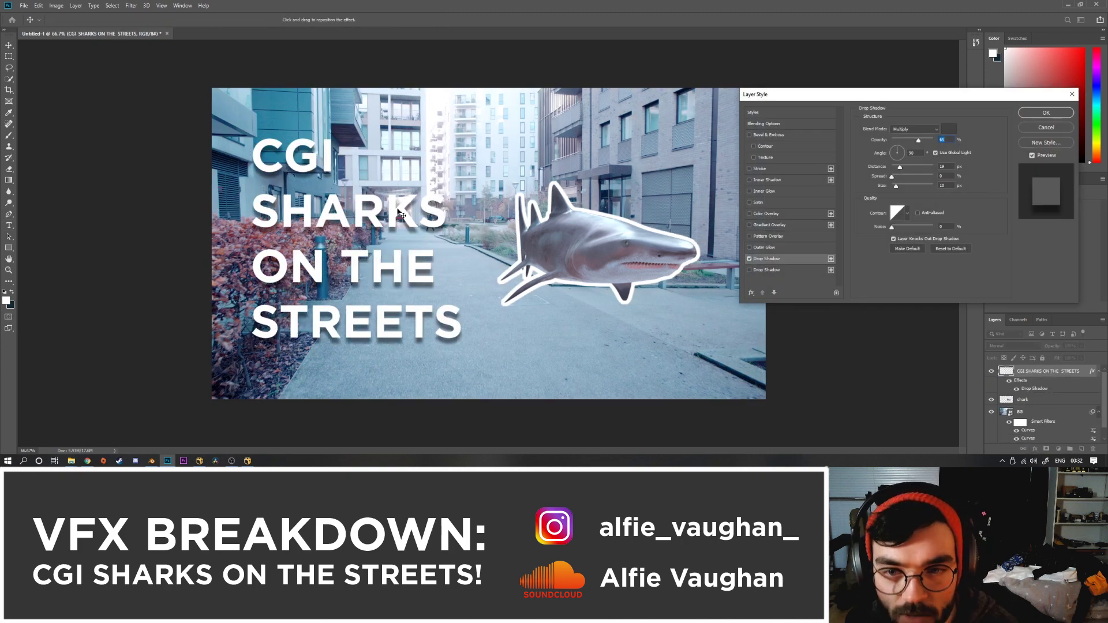
drag(892, 149, 878, 141)
key(Return)
- Select the BG layer and switch back to the NukeX composite
click(488, 240)
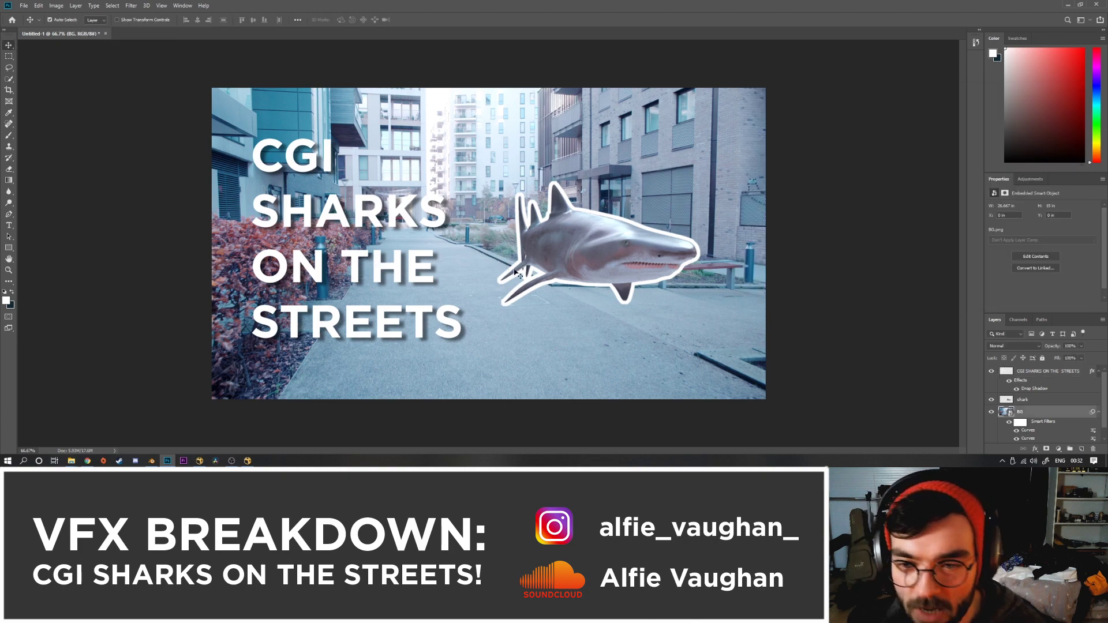
key(alt+Tab)
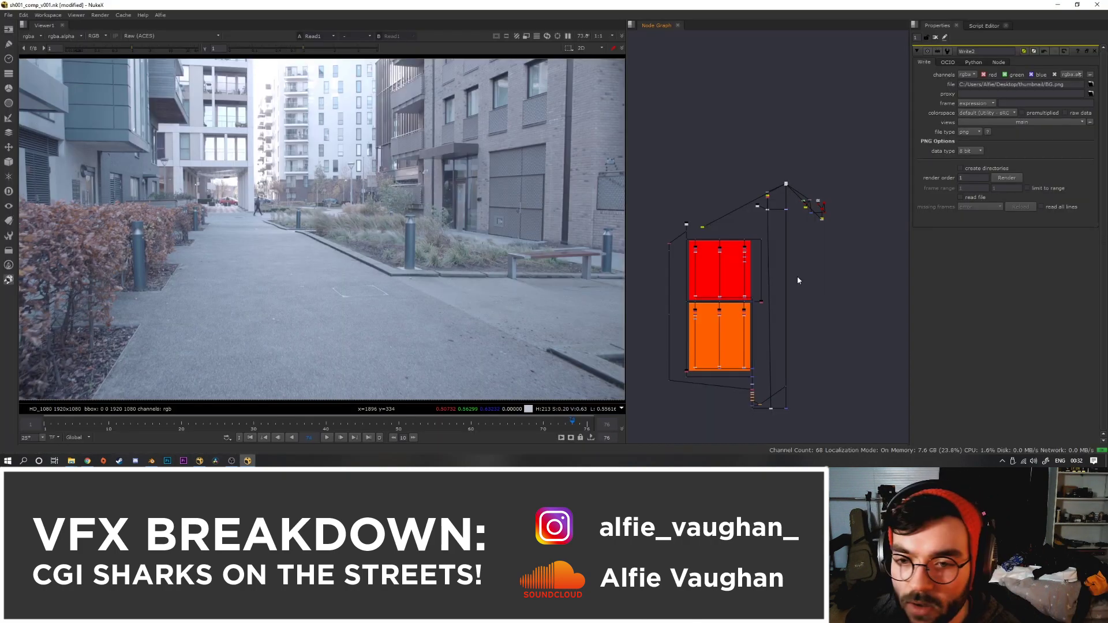